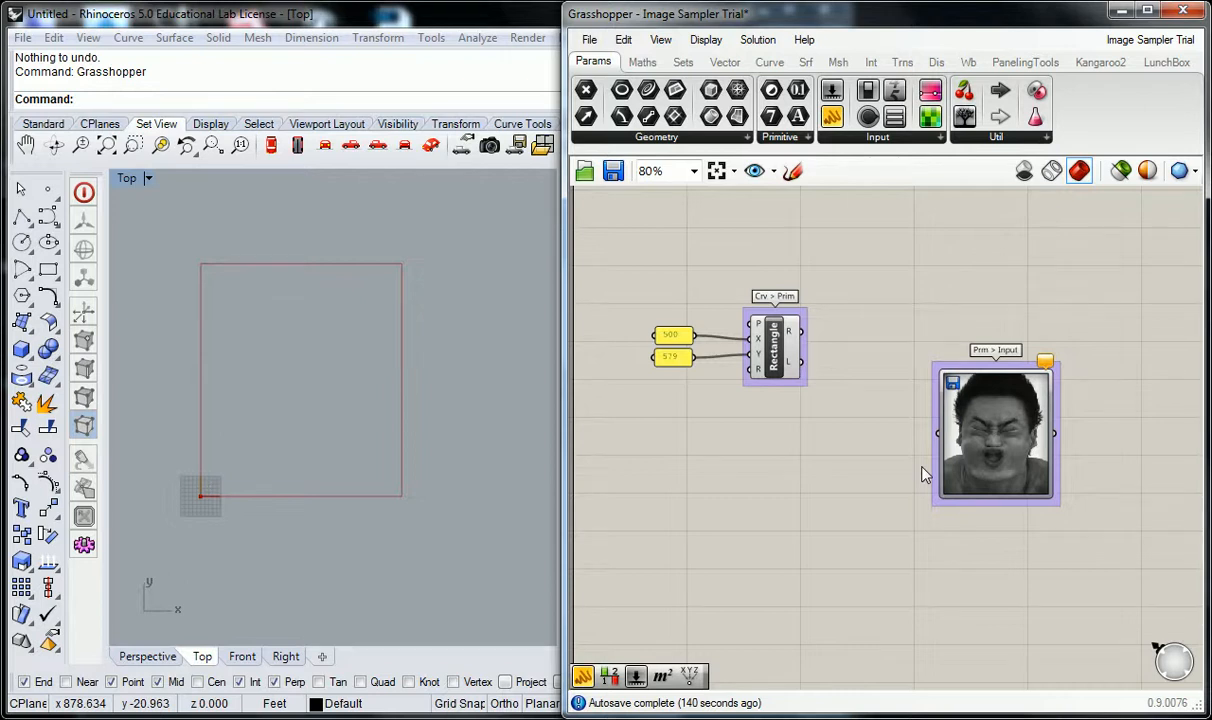
Move the grouped Image Sampler further away from the Rectangle component to free space between them.
{"action": "right_click_drag", "start_coordinate": [924, 475], "coordinate": [770, 455]}
{"action": "left_click_drag", "start_coordinate": [805, 450], "coordinate": [1037, 447]}
{"action": "right_click_drag", "start_coordinate": [762, 411], "coordinate": [872, 420]}
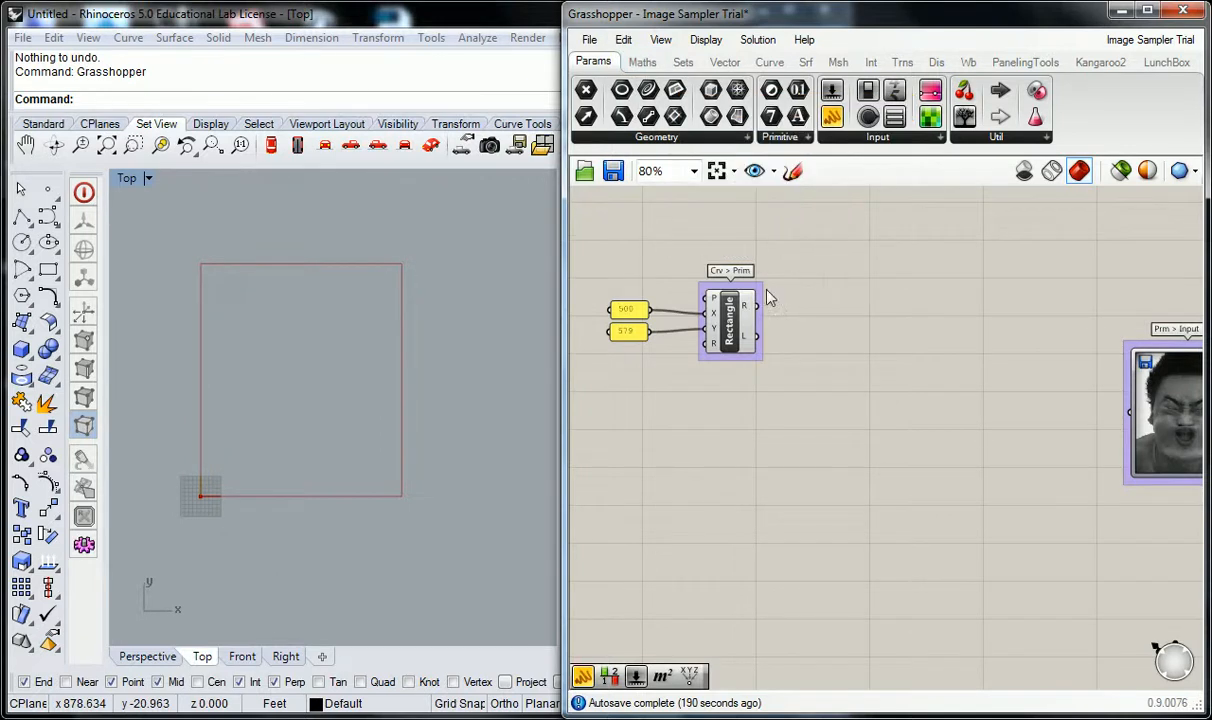
Add a Construct Domain component in the gap between the Rectangle component and the Image Sampler.
{"action": "mouse_move", "coordinate": [632, 68]}
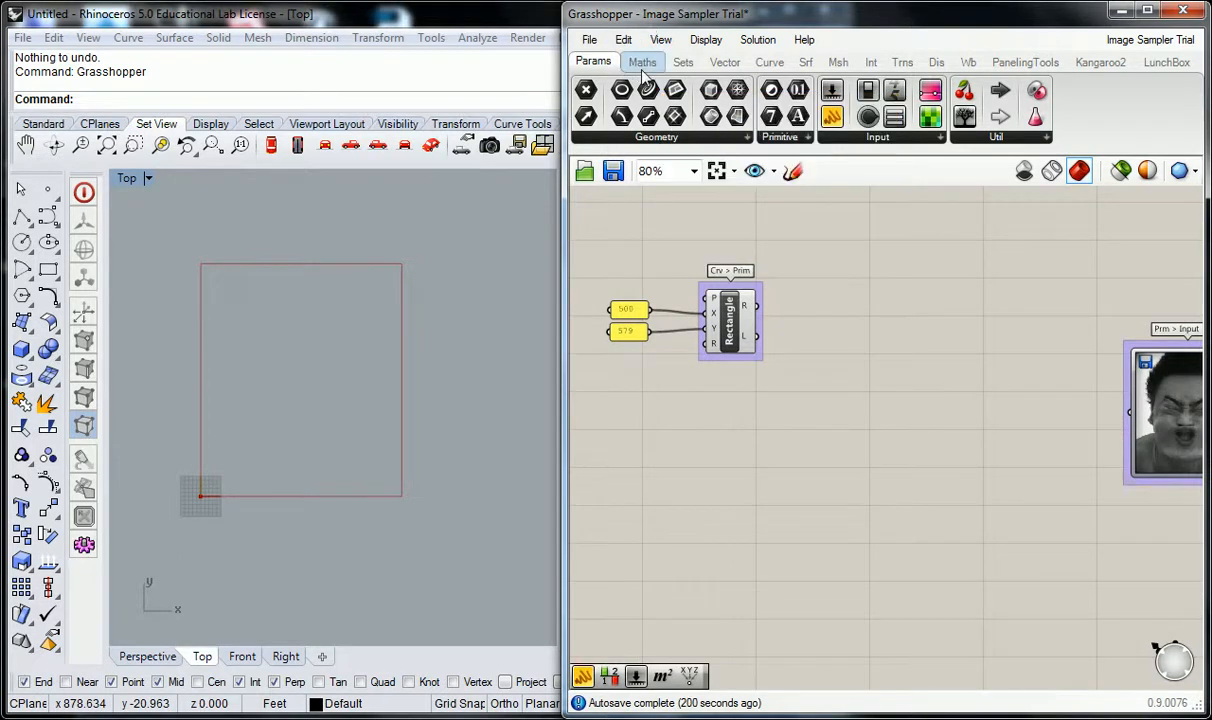
{"action": "left_click", "coordinate": [642, 62]}
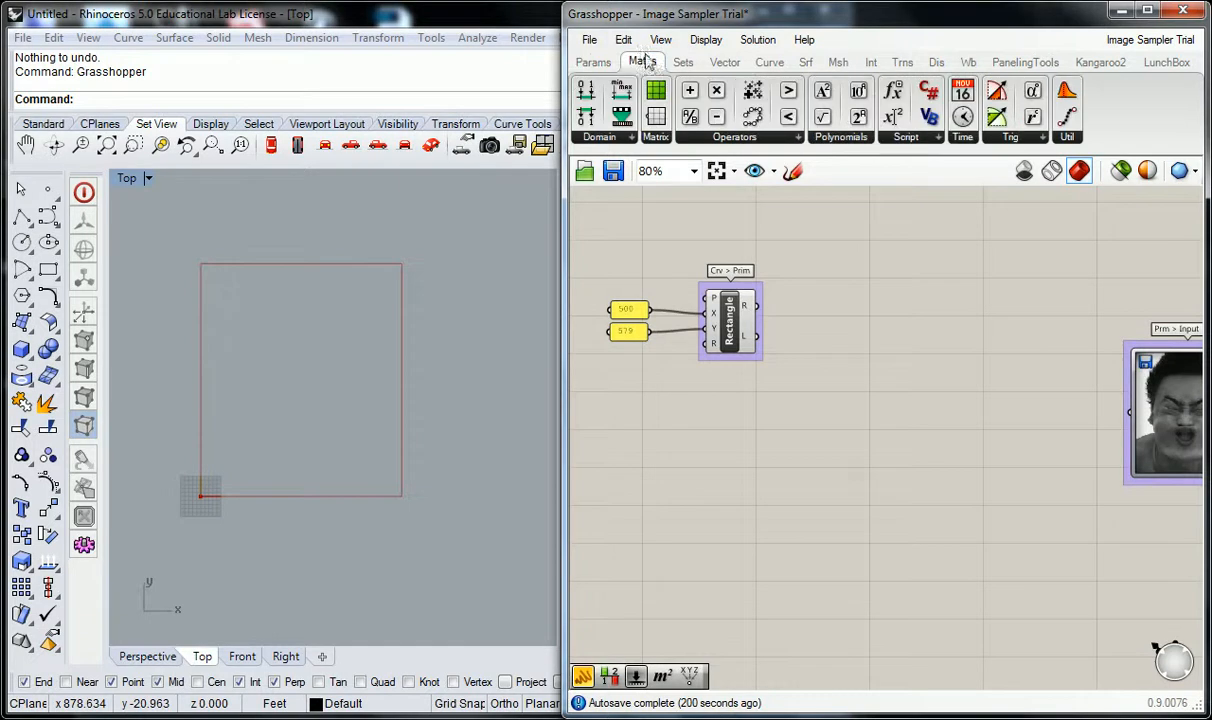
{"action": "left_click", "coordinate": [610, 139]}
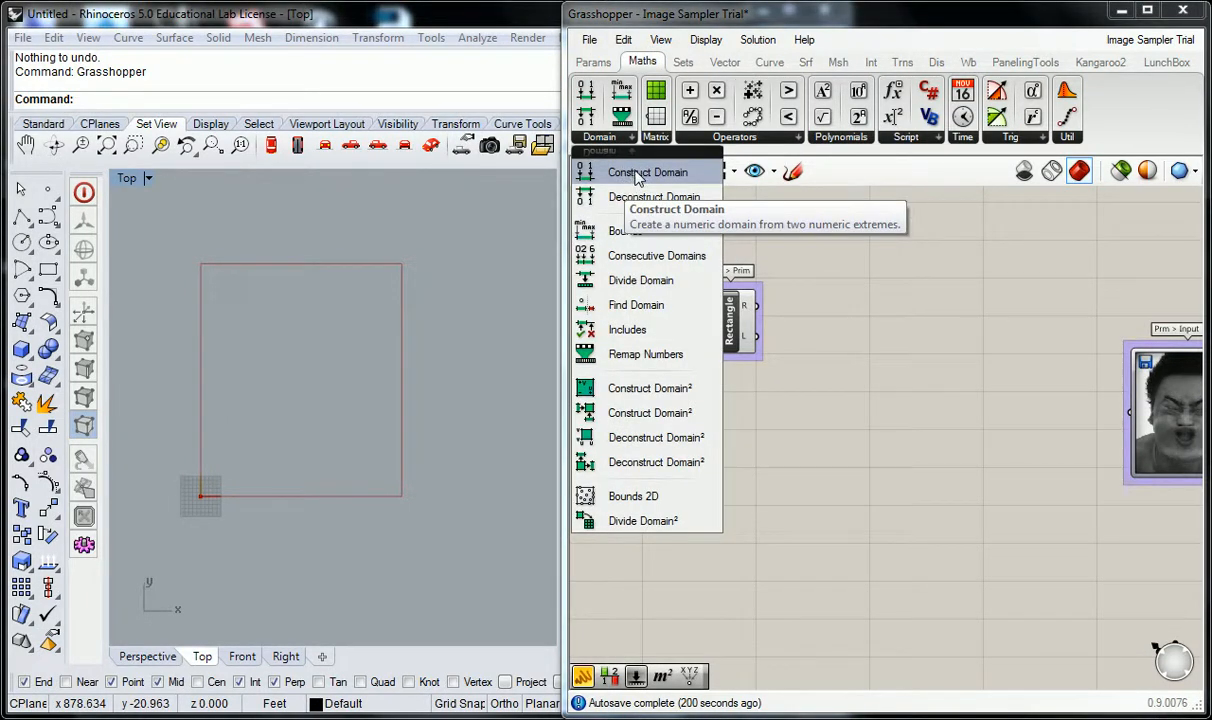
{"action": "left_click", "coordinate": [634, 176]}
{"action": "left_click", "coordinate": [846, 388]}
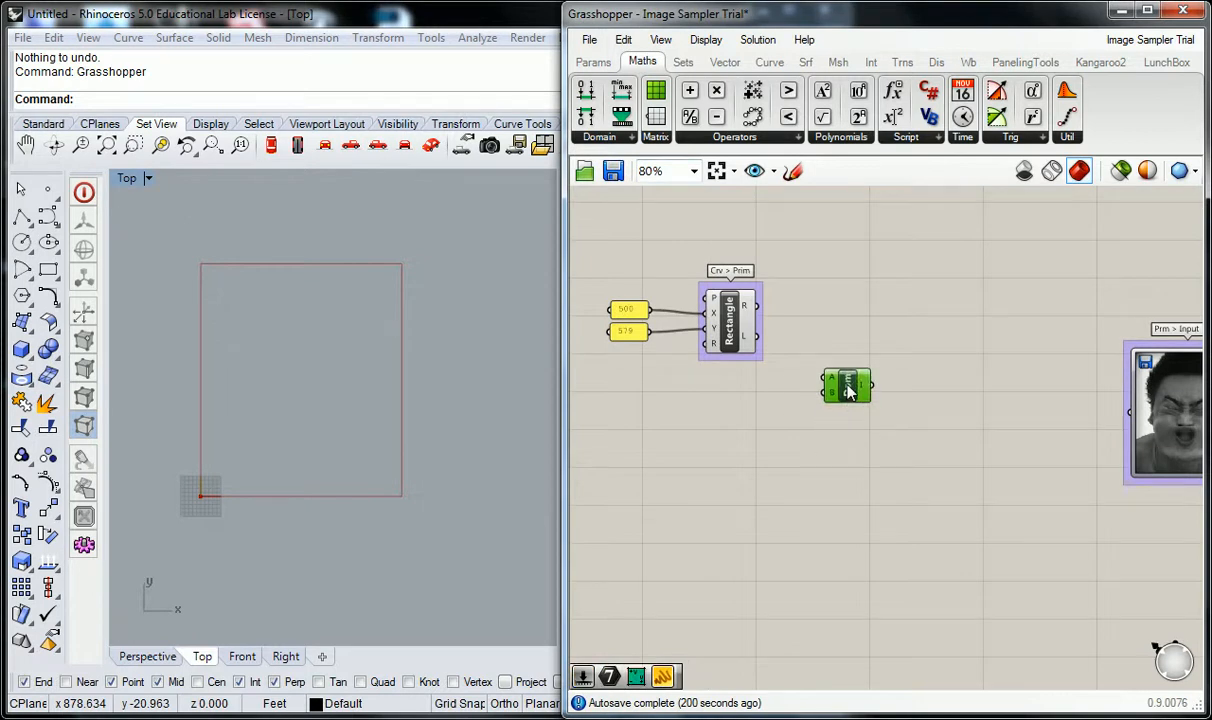
Put the Construct Domain component in its own group and label the group "Math > Dom".
{"action": "key", "text": "ctrl+g"}
{"action": "scroll", "coordinate": [850, 385], "scroll_direction": "up", "scroll_amount": 2}
{"action": "right_click", "coordinate": [854, 369]}
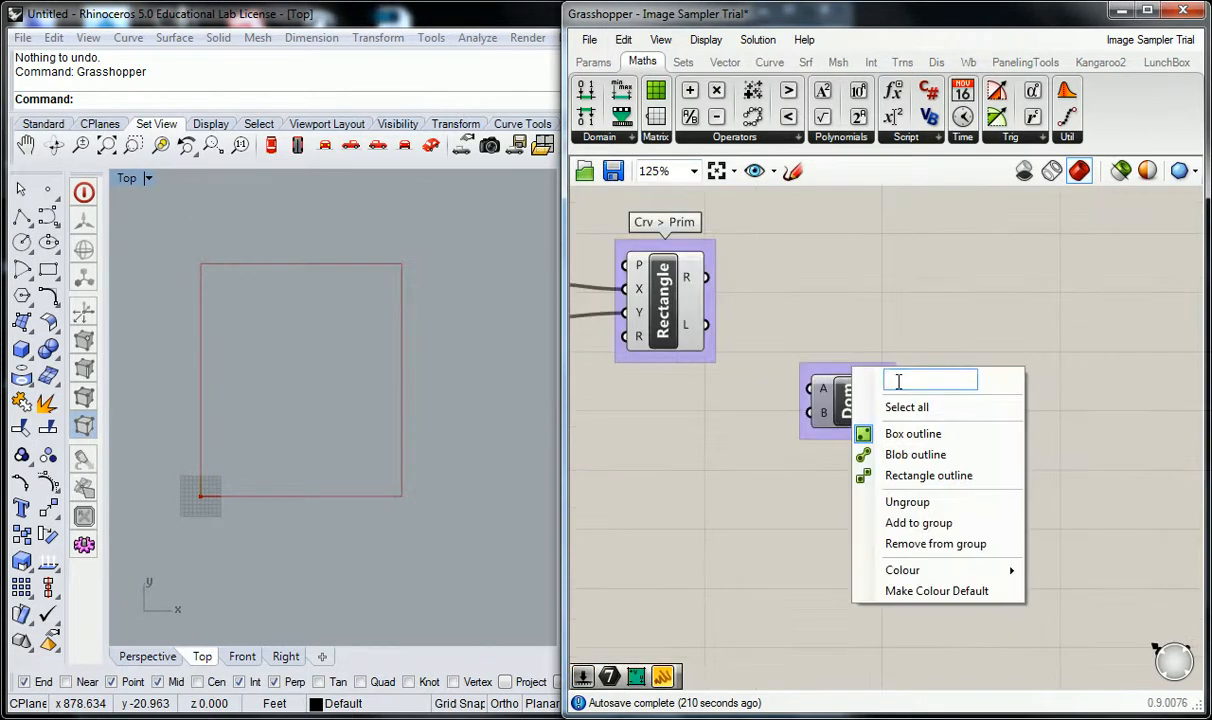
{"action": "type", "text": "MAth > Dom"}
{"action": "left_click", "coordinate": [905, 380]}
{"action": "key", "text": "BackSpace"}
{"action": "type", "text": "a"}
{"action": "left_click", "coordinate": [880, 254]}
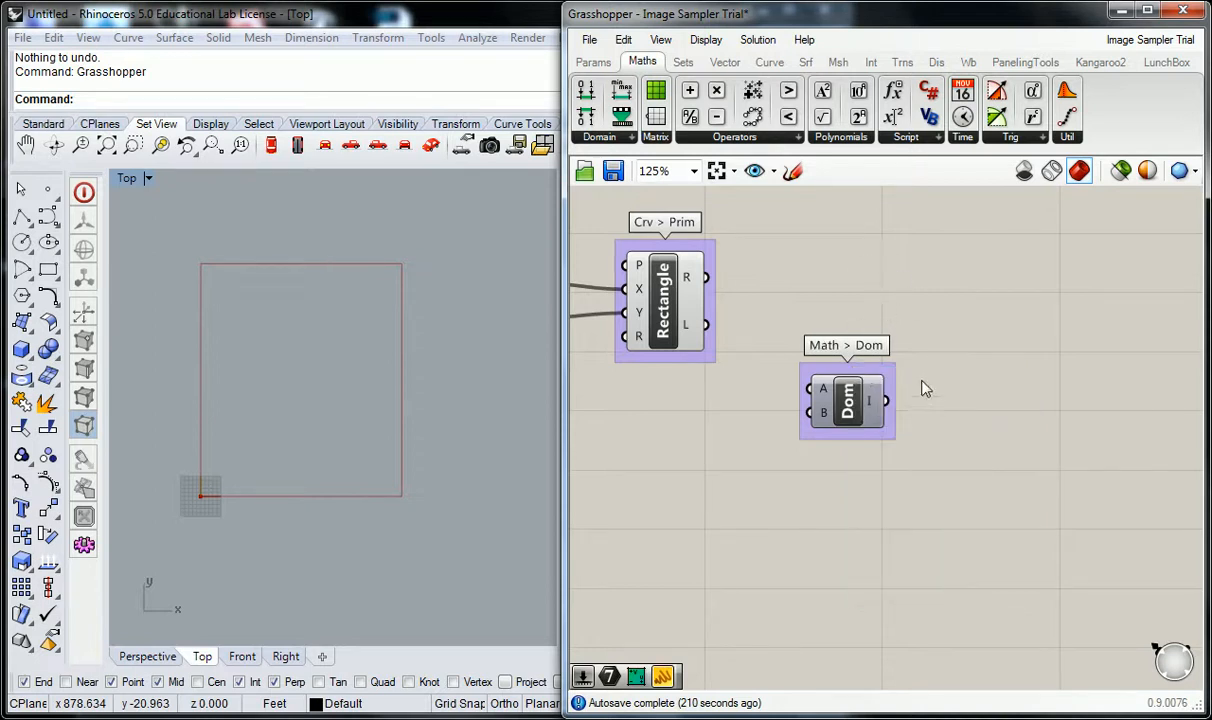
Move the Math > Dom component lower, leaving more space beneath the Rectangle component.
{"action": "scroll", "coordinate": [926, 399], "scroll_direction": "down", "scroll_amount": 3}
{"action": "left_click_drag", "start_coordinate": [795, 368], "coordinate": [797, 466]}
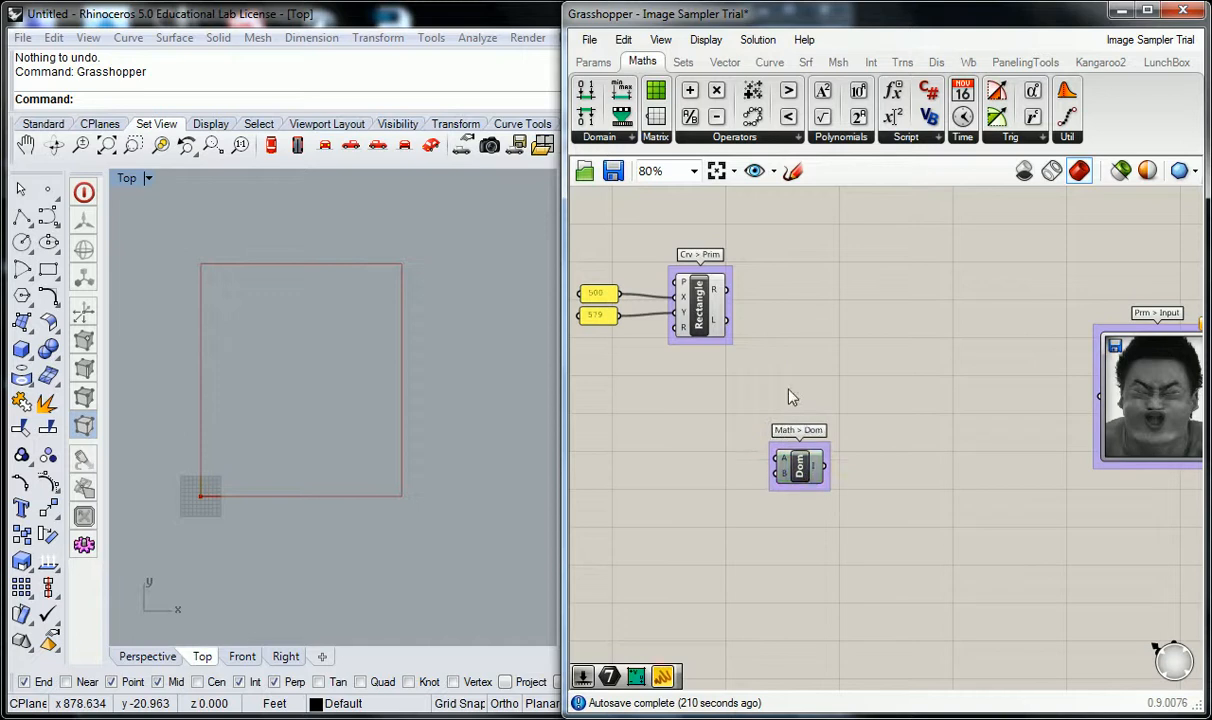
{"action": "left_click", "coordinate": [790, 398]}
{"action": "scroll", "coordinate": [987, 408], "scroll_direction": "down", "scroll_amount": 2}
{"action": "left_click", "coordinate": [967, 432]}
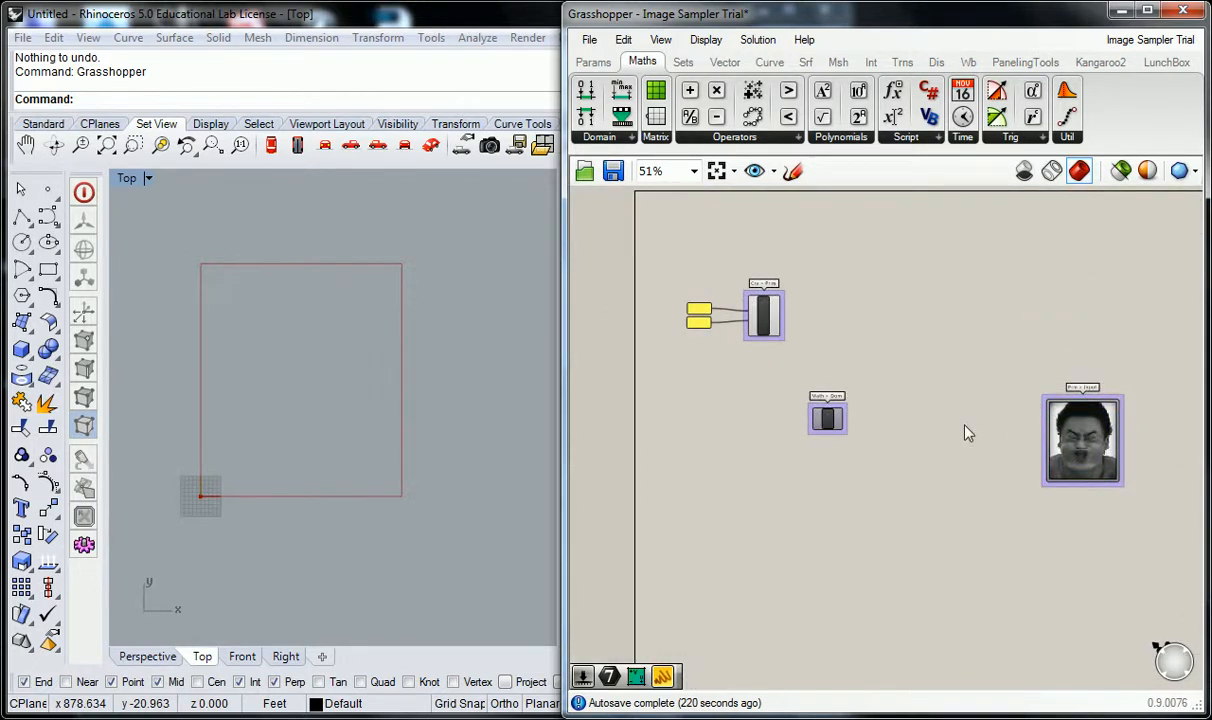
{"action": "scroll", "coordinate": [925, 450], "scroll_direction": "up", "scroll_amount": 2}
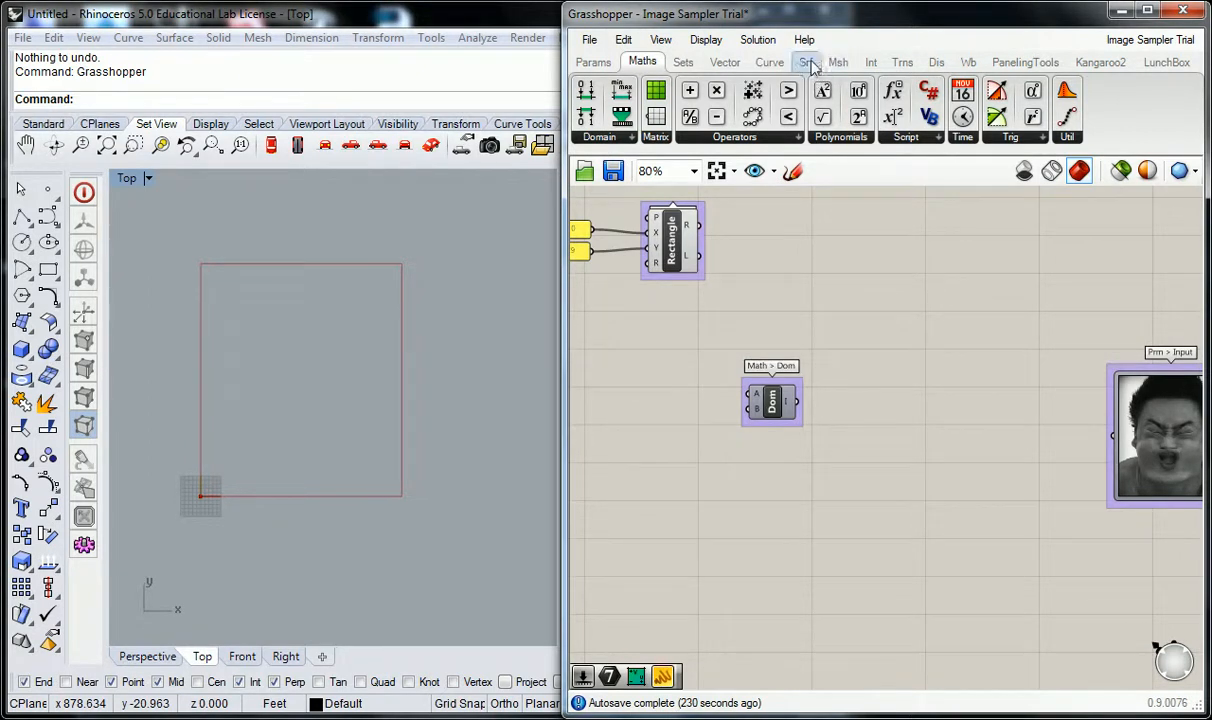
Add a Construct Point component just before the Image Sampler.
{"action": "mouse_move", "coordinate": [778, 64]}
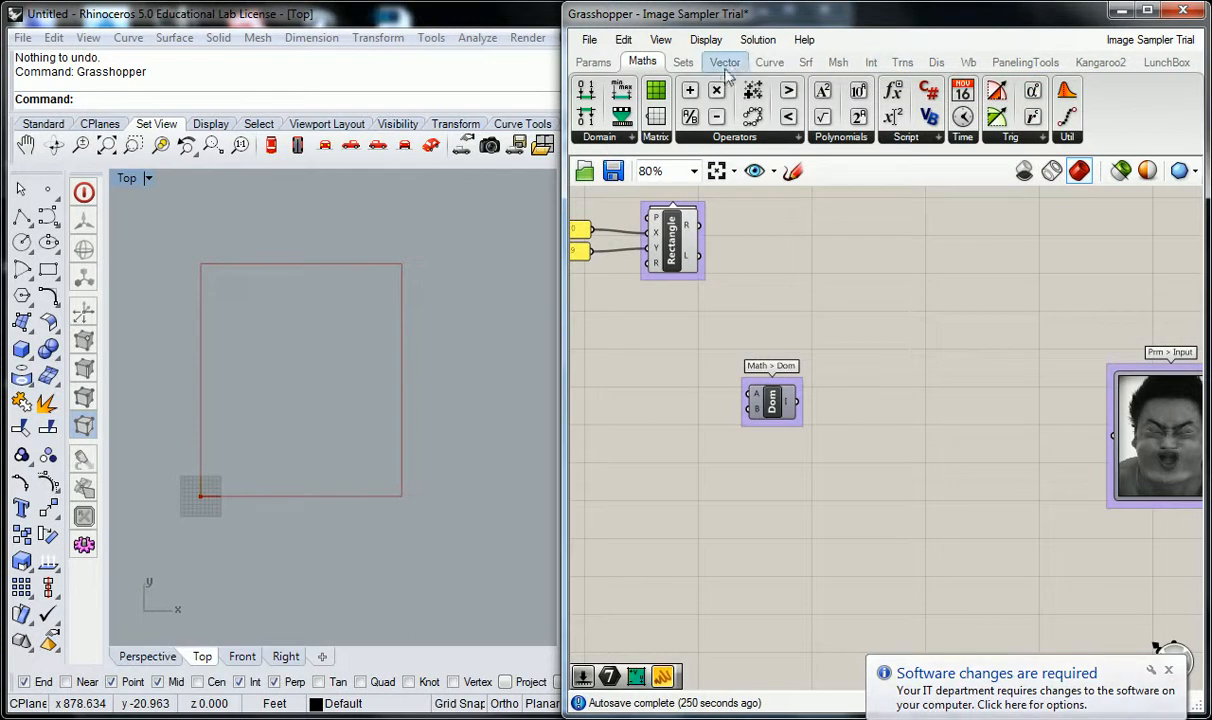
{"action": "left_click", "coordinate": [733, 64]}
{"action": "left_click", "coordinate": [876, 139]}
{"action": "left_click_drag", "start_coordinate": [862, 168], "coordinate": [1027, 398]}
Put the Construct Point component in its own group and label the group "Vect > Pt".
{"action": "key", "text": "ctrl+g"}
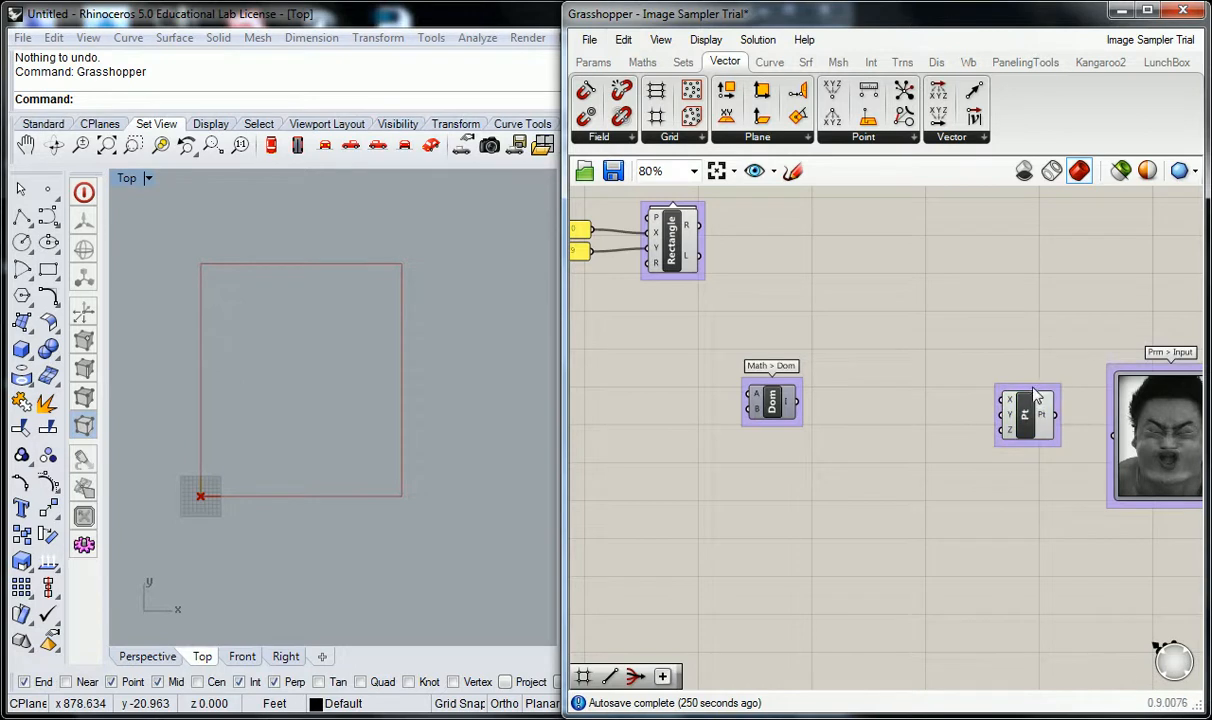
{"action": "right_click", "coordinate": [1033, 398]}
{"action": "type", "text": "Vect > Pt"}
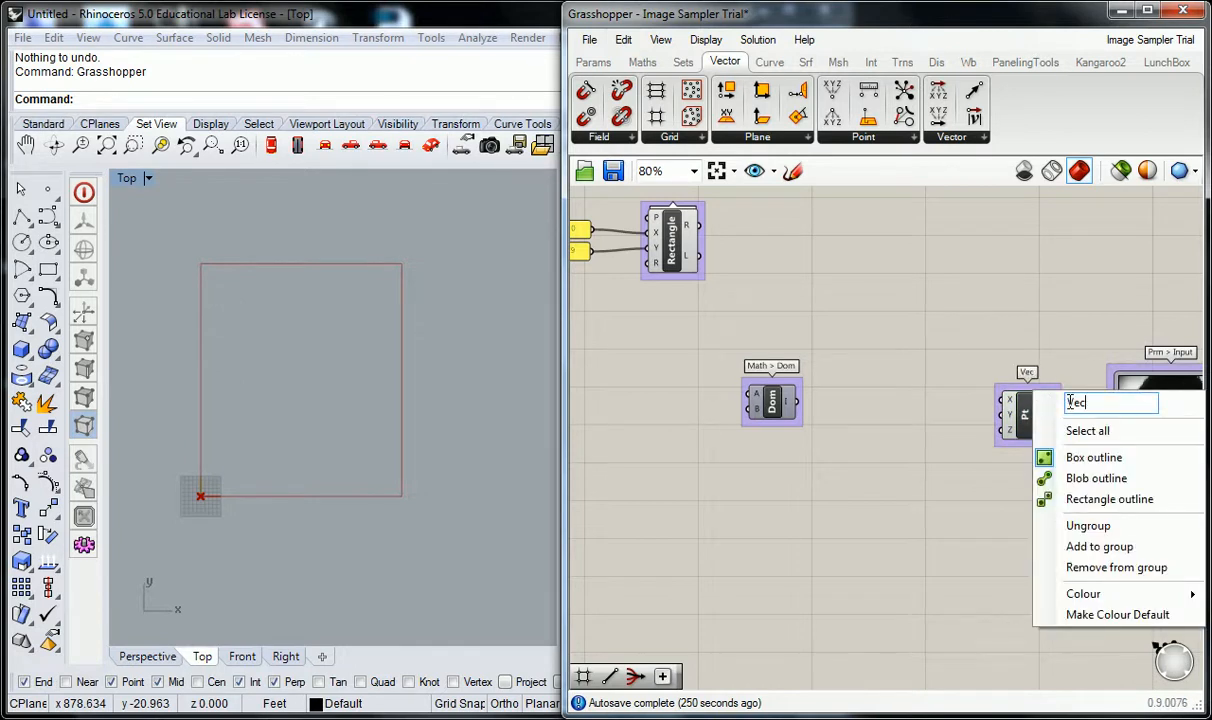
{"action": "right_click_drag", "start_coordinate": [1071, 325], "coordinate": [1053, 325]}
Shift the Construct Point and Construct Domain components slightly upward on the canvas.
{"action": "left_click_drag", "start_coordinate": [1016, 410], "coordinate": [1016, 398]}
{"action": "left_click", "coordinate": [880, 366]}
{"action": "right_click_drag", "start_coordinate": [880, 366], "coordinate": [944, 369]}
{"action": "left_click_drag", "start_coordinate": [808, 409], "coordinate": [806, 400]}
{"action": "left_click", "coordinate": [824, 297]}
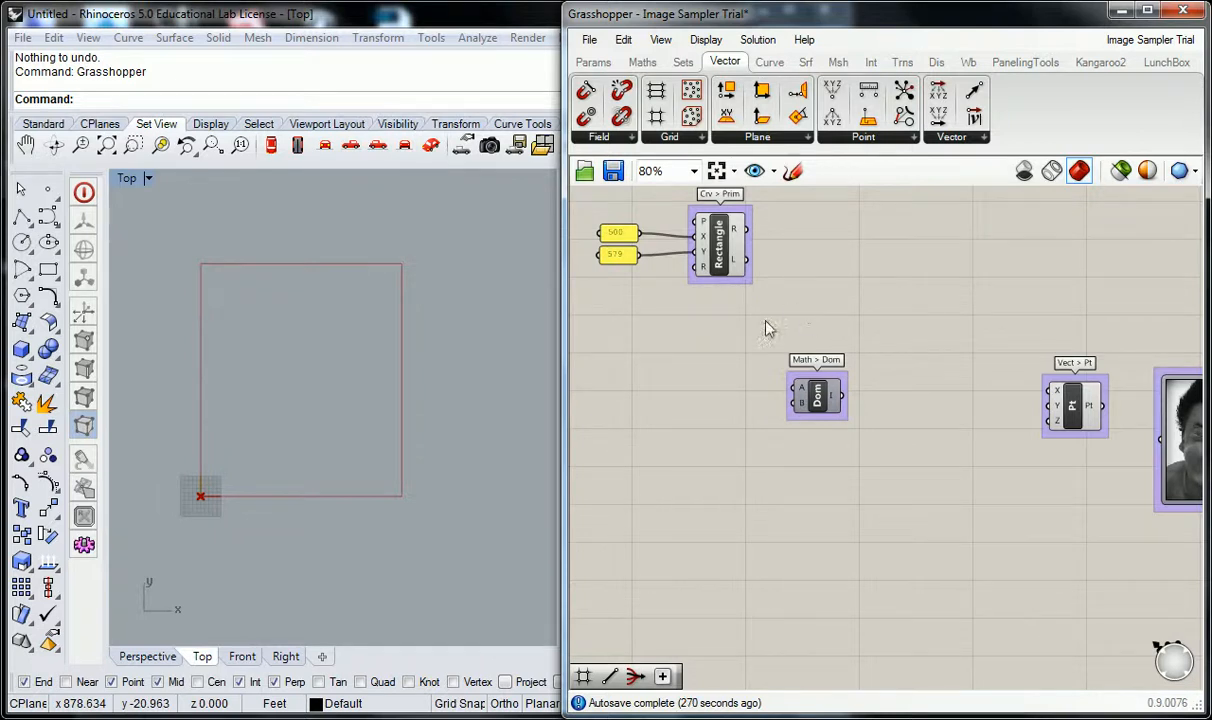
{"action": "right_click_drag", "start_coordinate": [789, 304], "coordinate": [813, 284]}
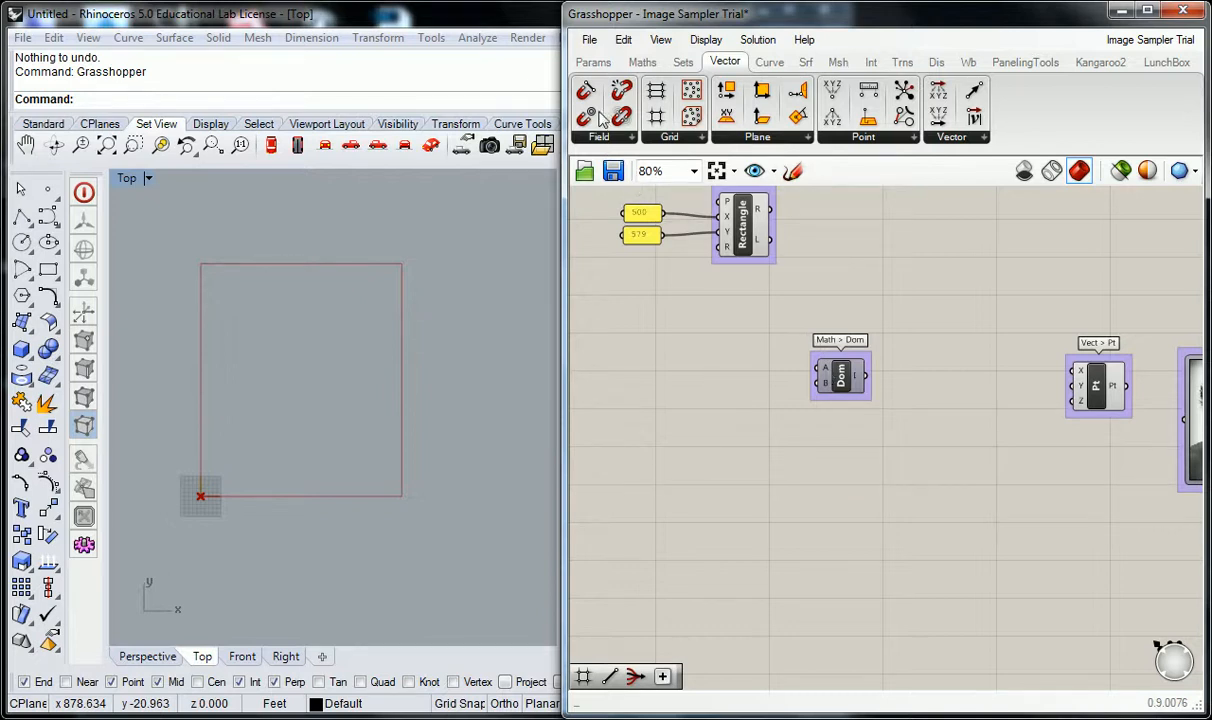
{"action": "left_click", "coordinate": [596, 62]}
{"action": "mouse_move", "coordinate": [607, 64]}
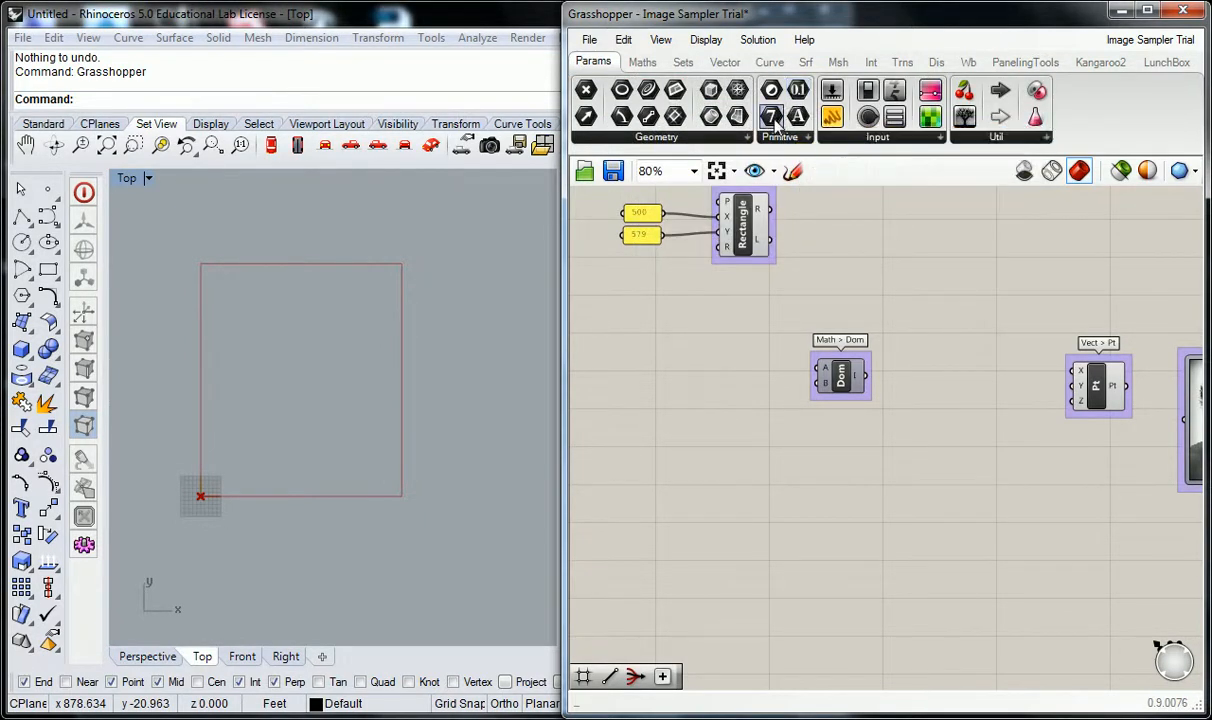
{"action": "left_click_drag", "start_coordinate": [772, 117], "coordinate": [770, 362]}
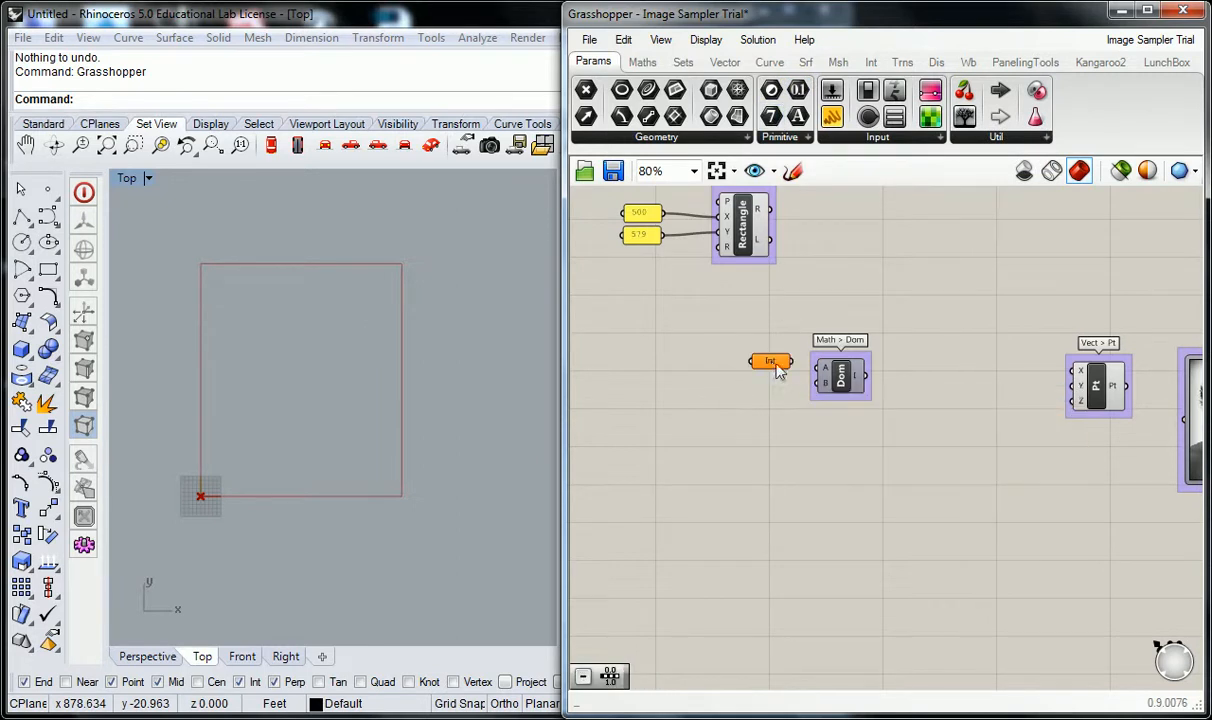
{"action": "right_click", "coordinate": [775, 366]}
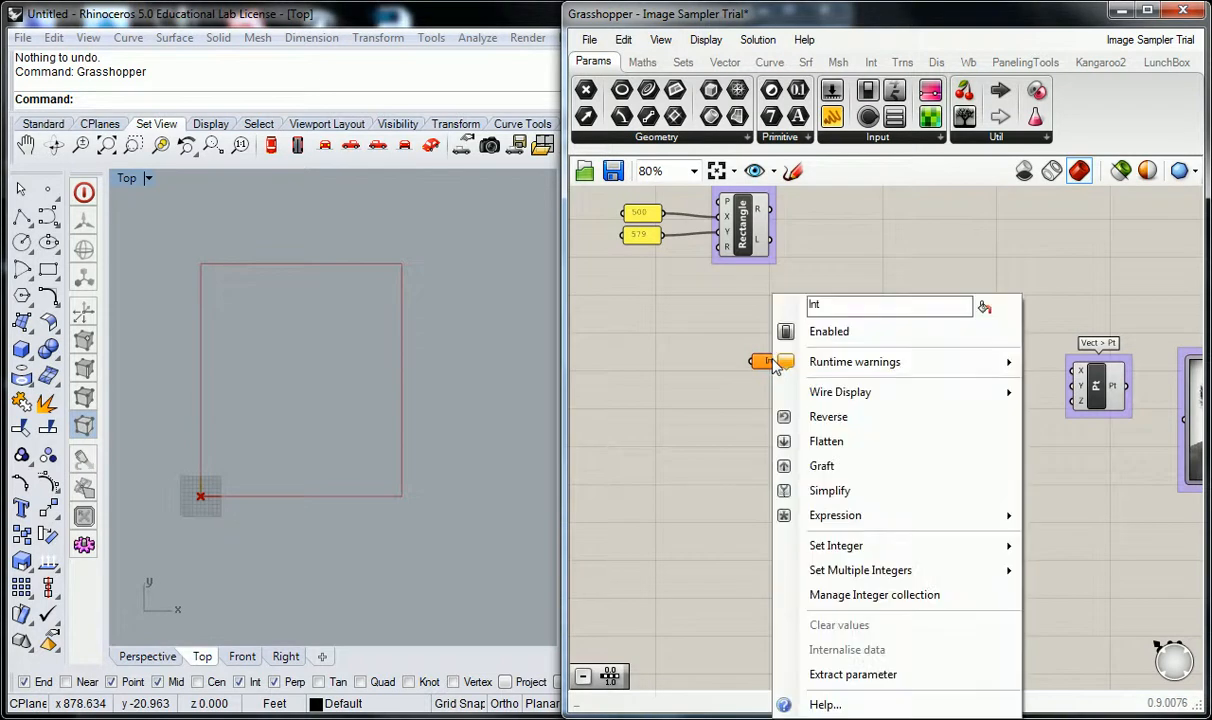
{"action": "mouse_move", "coordinate": [835, 545]}
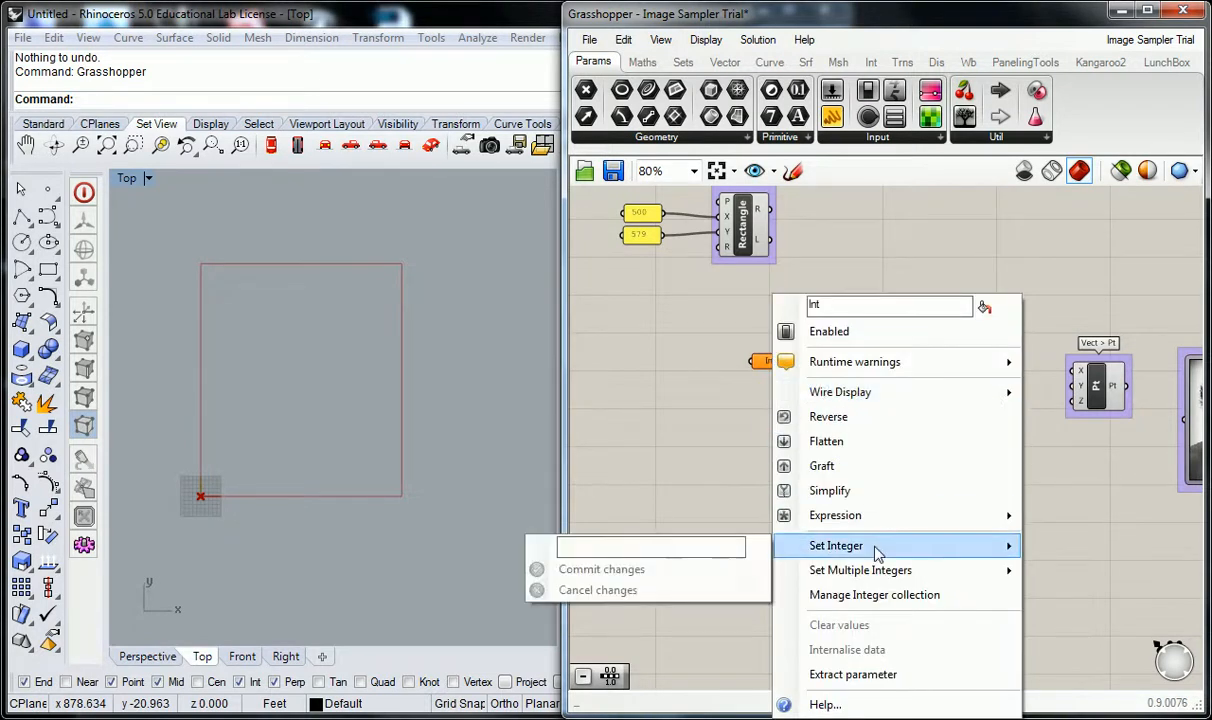
{"action": "left_click", "coordinate": [725, 550]}
{"action": "type", "text": "5"}
{"action": "left_click", "coordinate": [651, 572]}
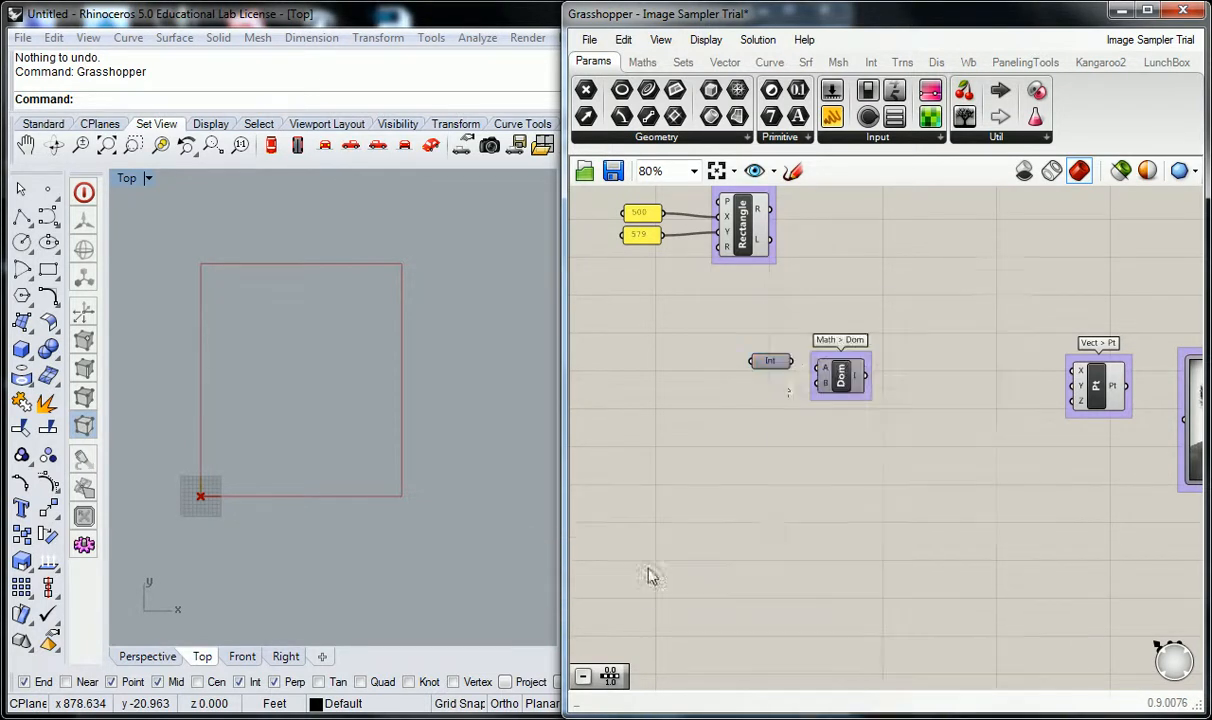
{"action": "key", "text": "Delete"}
Add a panel near the Construct Domain component, shrink it to a single line and set its content to 5.
{"action": "left_click_drag", "start_coordinate": [832, 117], "coordinate": [766, 340]}
{"action": "left_click_drag", "start_coordinate": [818, 372], "coordinate": [752, 319]}
{"action": "double_click", "coordinate": [726, 313]}
{"action": "type", "text": "5"}
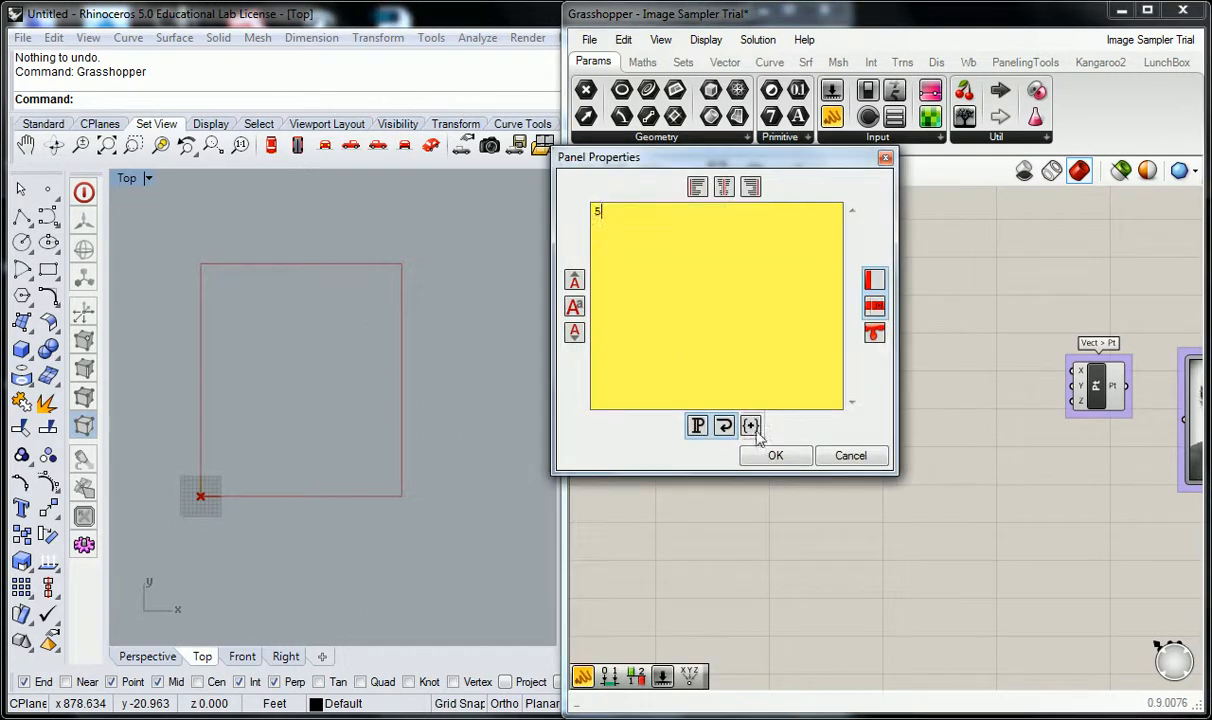
{"action": "left_click", "coordinate": [775, 455]}
Place the 5 panel directly before the Construct Domain component and connect it to input A.
{"action": "left_click_drag", "start_coordinate": [745, 338], "coordinate": [777, 370]}
{"action": "left_click", "coordinate": [785, 330]}
{"action": "scroll", "coordinate": [785, 330], "scroll_direction": "down", "scroll_amount": 1}
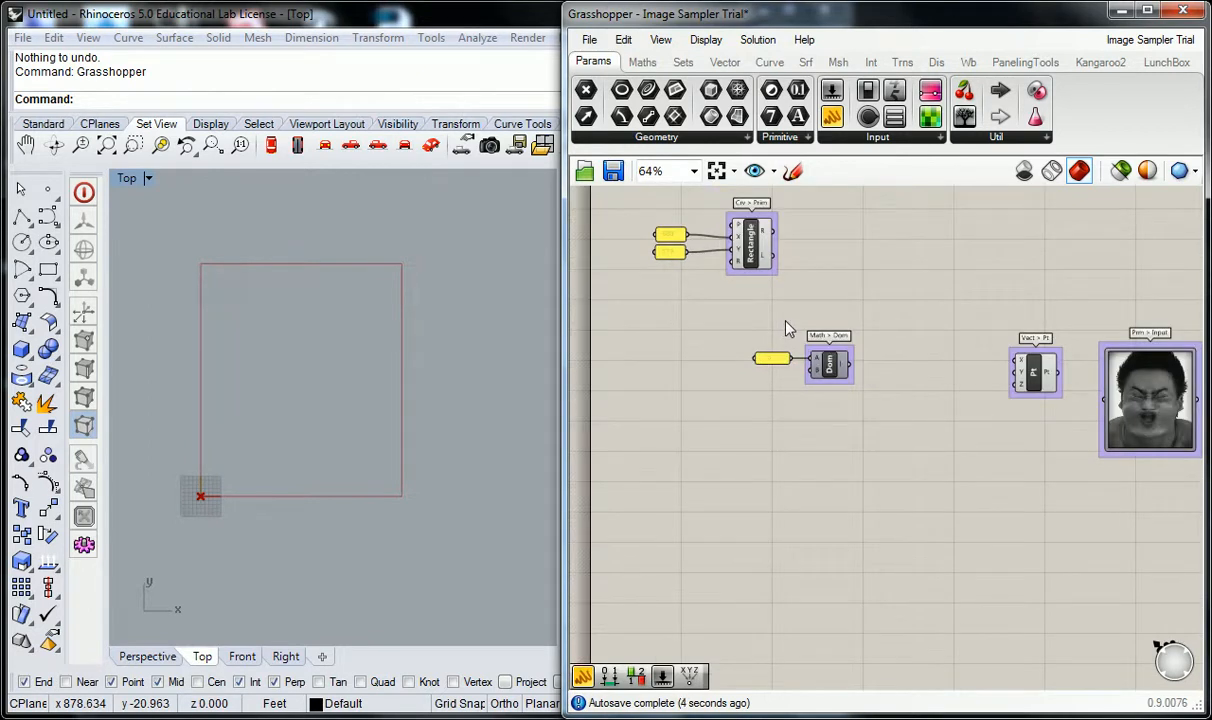
{"action": "scroll", "coordinate": [788, 327], "scroll_direction": "up", "scroll_amount": 2}
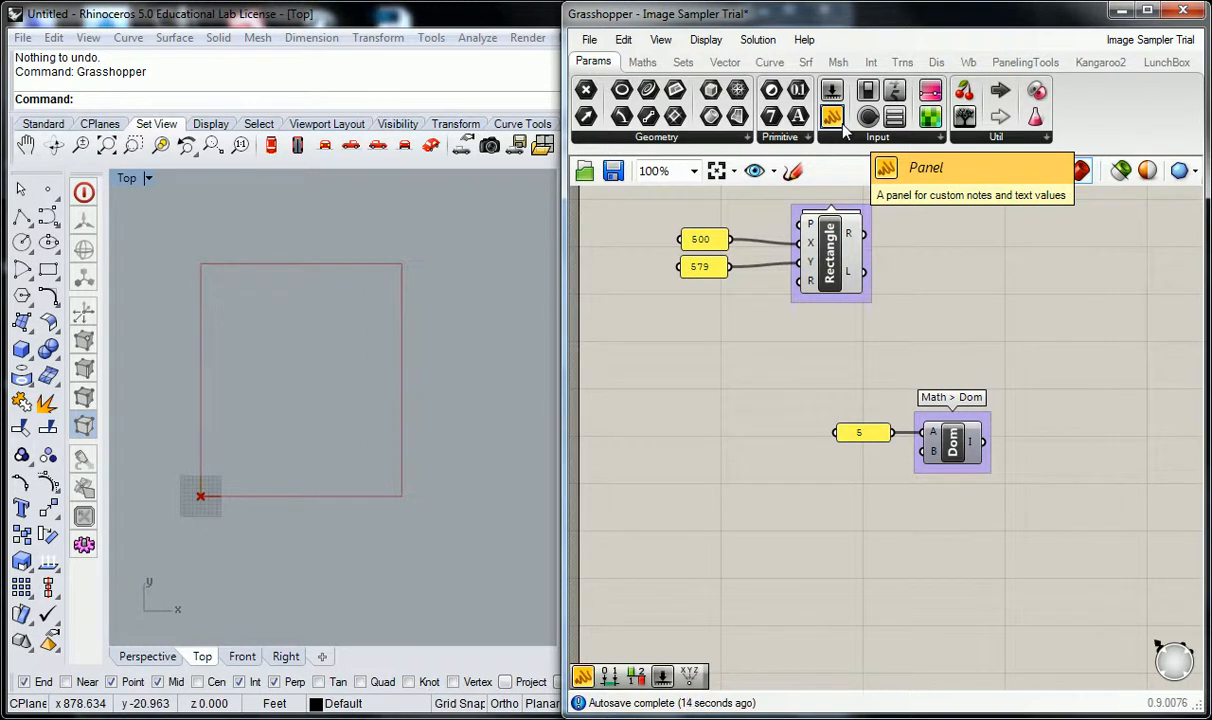
Add a Subtraction component between the 5 panel and the Construct Domain component, moving the panel away to make room.
{"action": "left_click", "coordinate": [642, 61]}
{"action": "left_click_drag", "start_coordinate": [717, 118], "coordinate": [844, 487]}
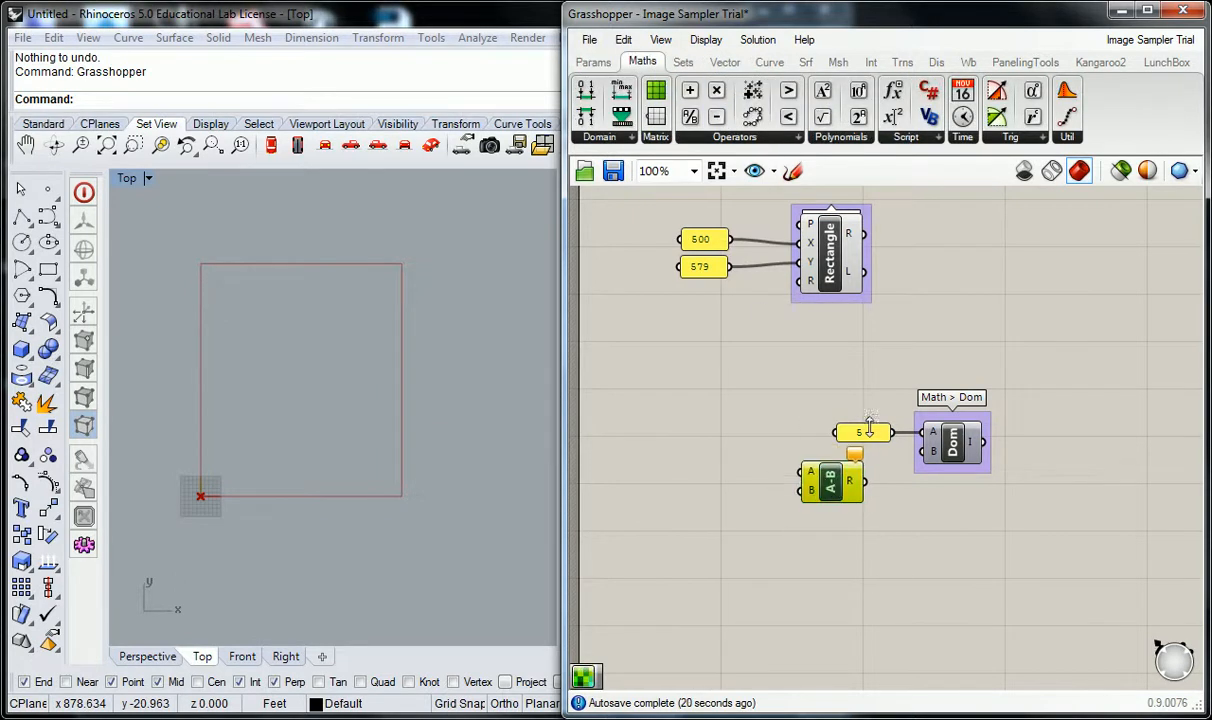
{"action": "left_click_drag", "start_coordinate": [838, 425], "coordinate": [733, 426]}
{"action": "left_click_drag", "start_coordinate": [850, 483], "coordinate": [885, 473]}
Connect the 500 panel to the Subtraction's A input and the 5 panel to its B input, then tidy their positions.
{"action": "left_click_drag", "start_coordinate": [788, 433], "coordinate": [834, 482]}
{"action": "left_click_drag", "start_coordinate": [729, 239], "coordinate": [834, 461]}
{"action": "left_click_drag", "start_coordinate": [769, 434], "coordinate": [740, 435]}
{"action": "left_click_drag", "start_coordinate": [875, 475], "coordinate": [871, 459]}
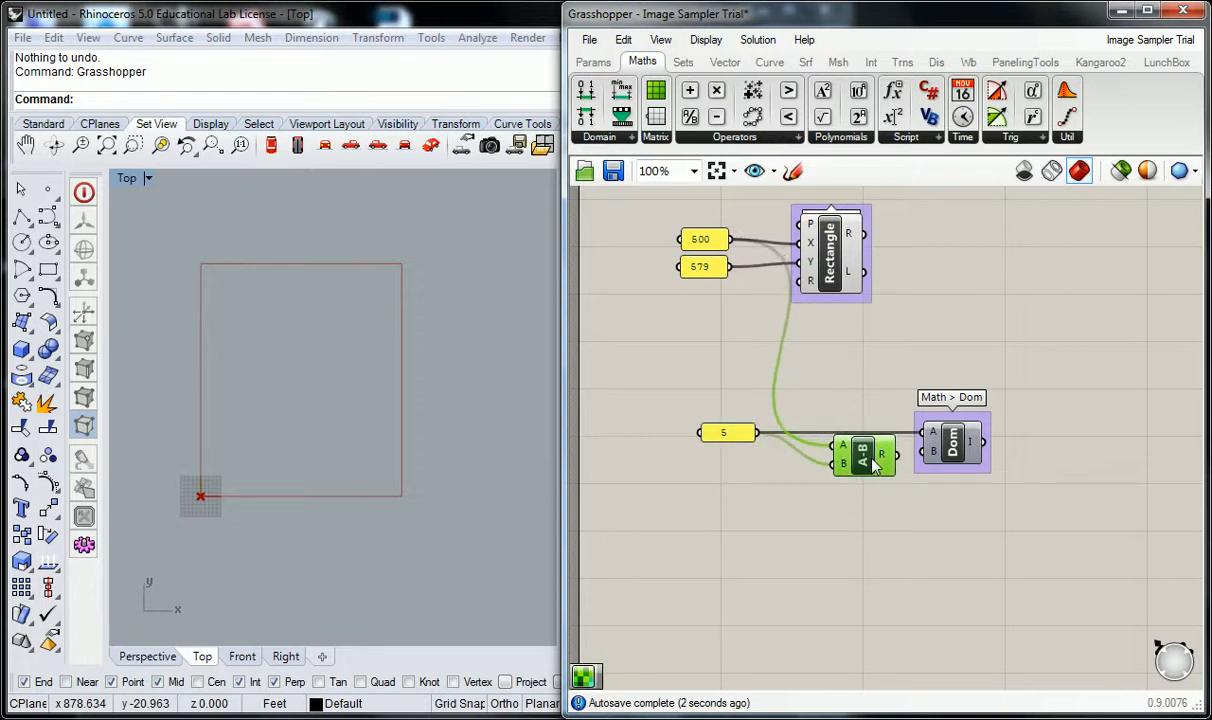
Connect the Subtraction result to the Construct Domain's B input and nudge the domain component slightly upward.
{"action": "left_click", "coordinate": [896, 368]}
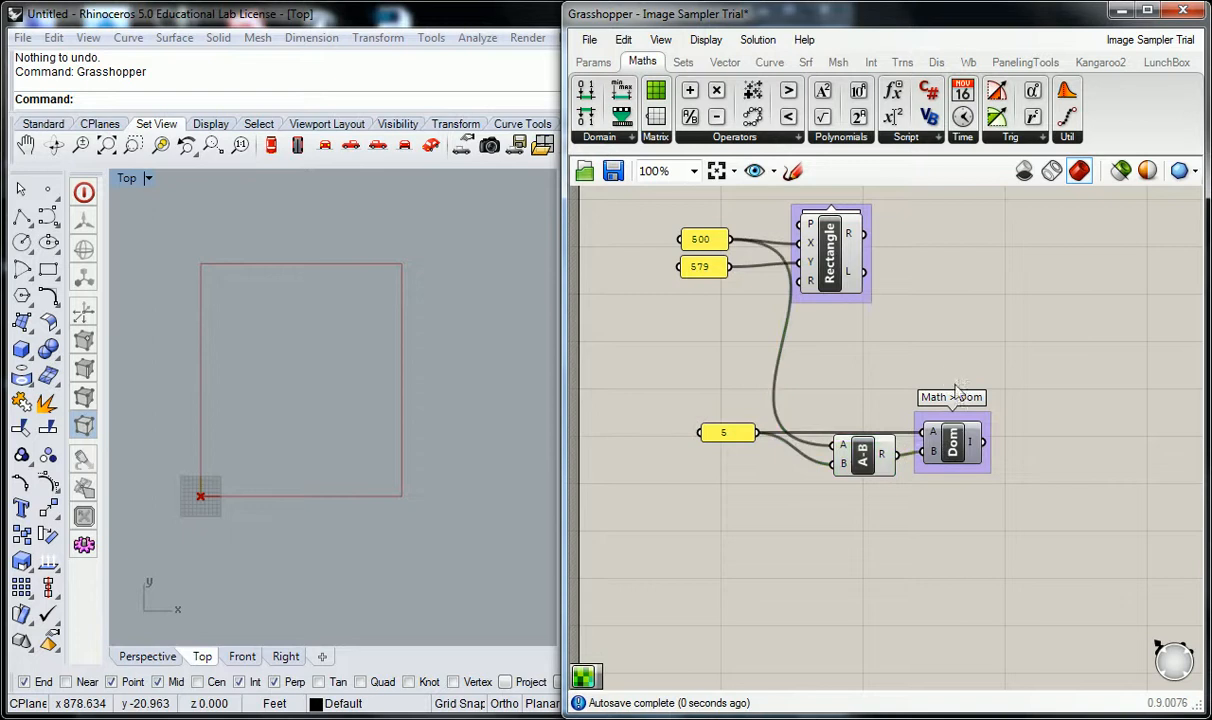
{"action": "mouse_move", "coordinate": [976, 451]}
{"action": "left_click_drag", "start_coordinate": [952, 451], "coordinate": [956, 439]}
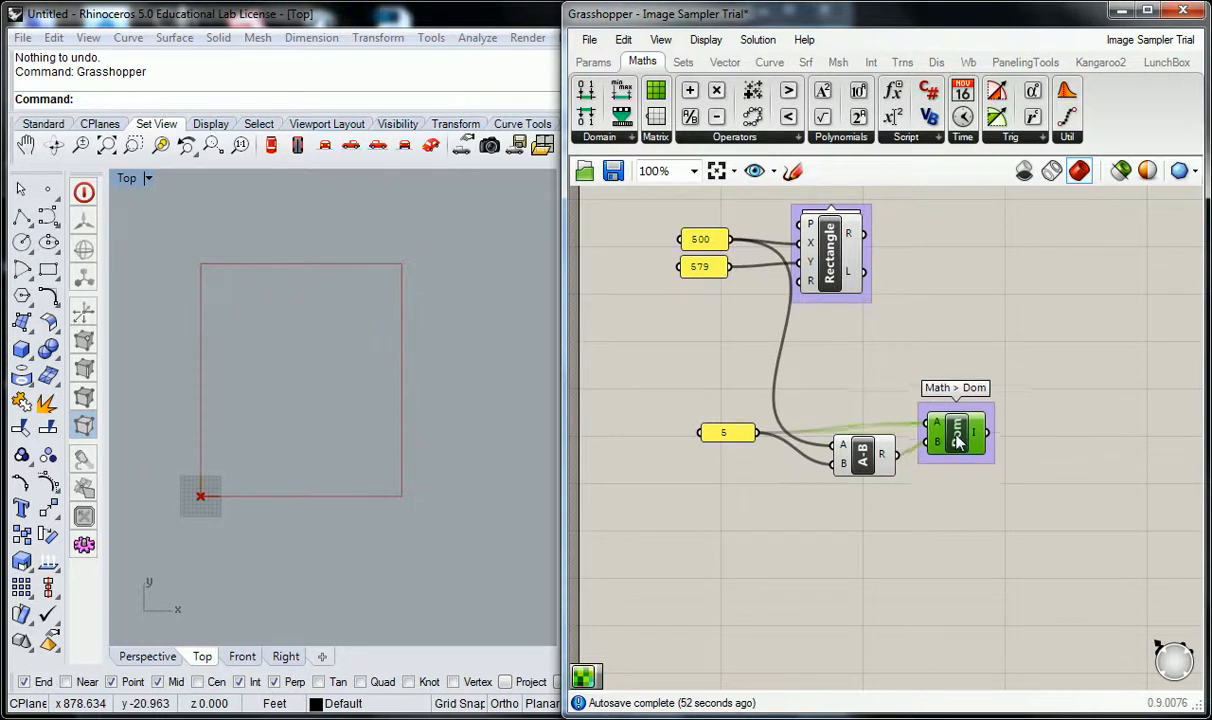
{"action": "left_click", "coordinate": [905, 386]}
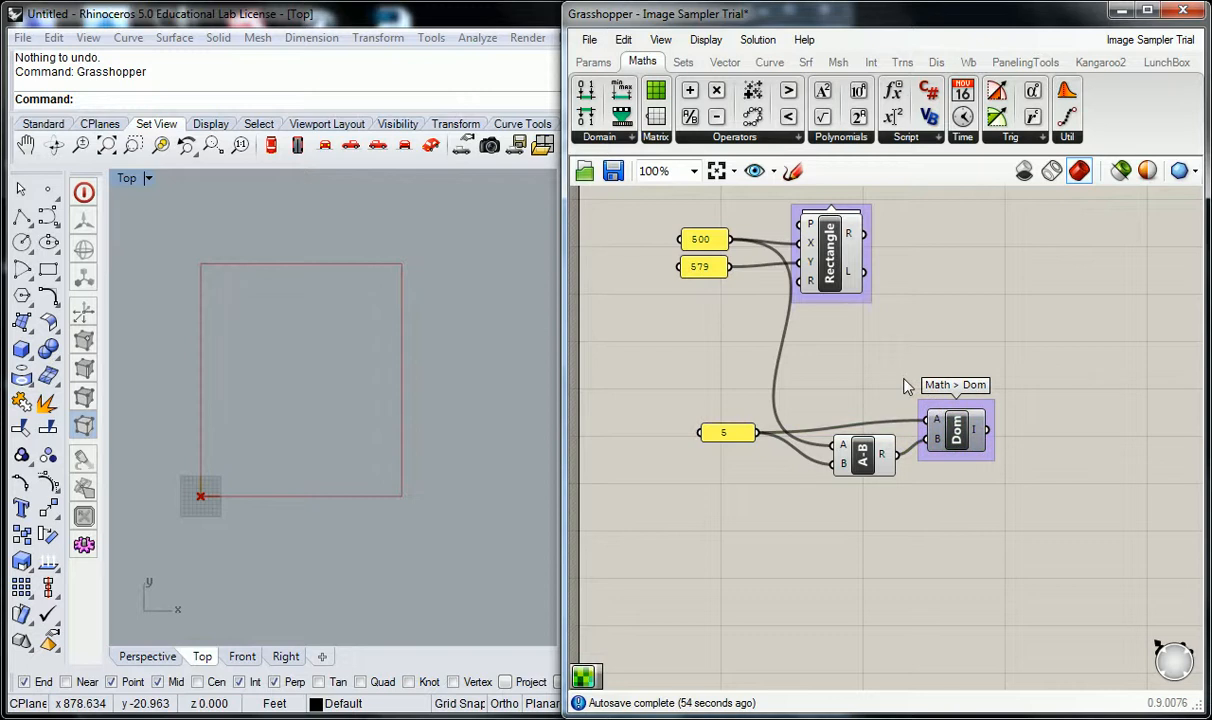
Duplicate the 5 panel, Subtraction and Construct Domain components together and place the copy below the originals.
{"action": "left_click_drag", "start_coordinate": [1005, 540], "coordinate": [701, 395]}
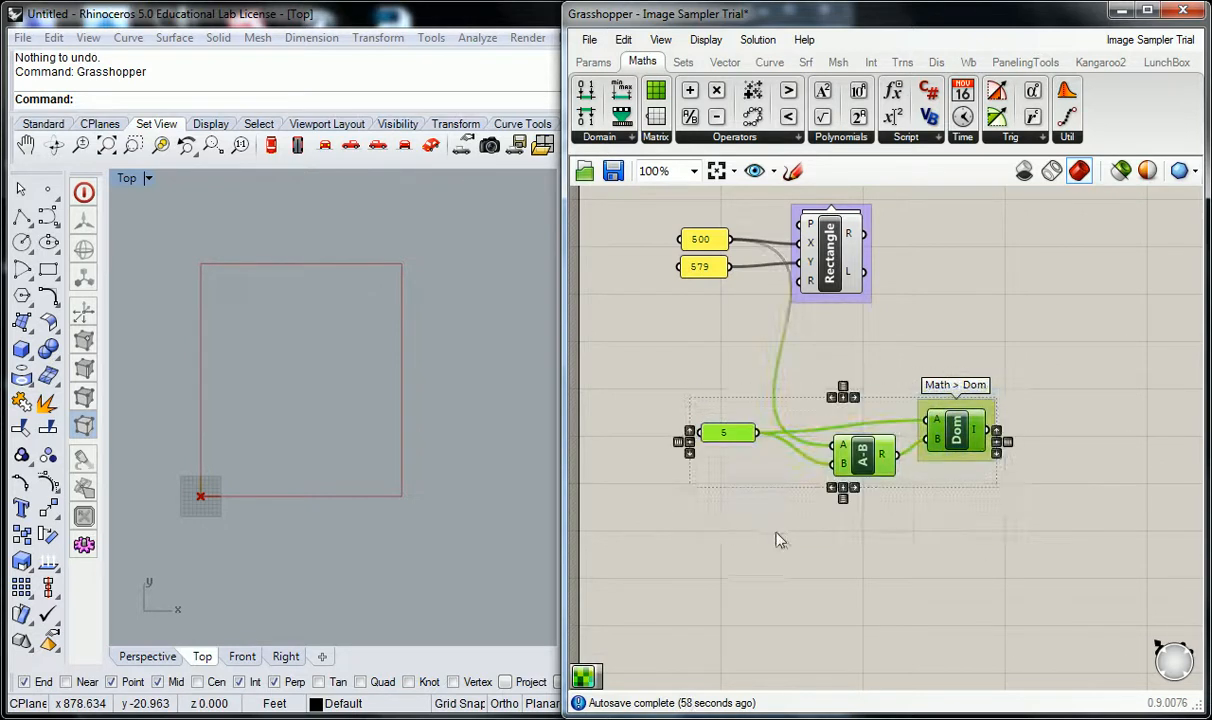
{"action": "right_click_drag", "start_coordinate": [781, 534], "coordinate": [781, 513]}
{"action": "left_click_drag", "start_coordinate": [860, 435], "coordinate": [857, 590], "text": "alt"}
{"action": "left_click", "coordinate": [738, 378]}
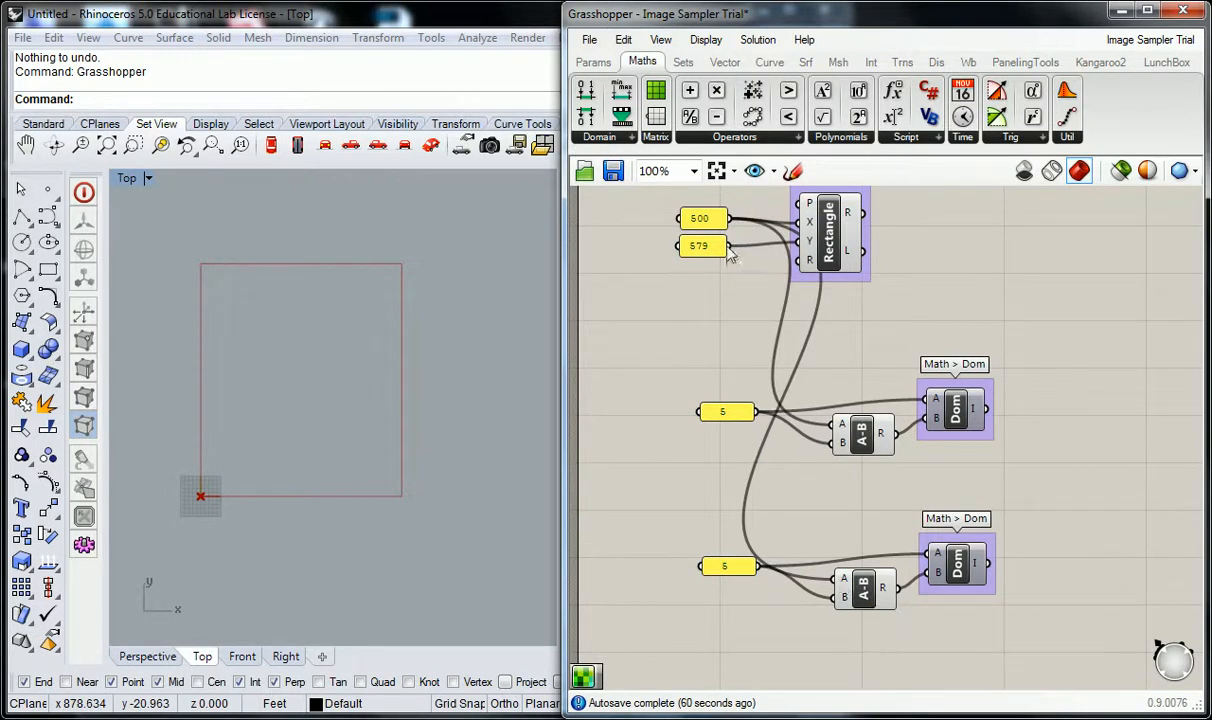
Connect the 579 panel to the copied Subtraction's A input in place of 500, and nudge the copied 5 panel downward.
{"action": "left_click_drag", "start_coordinate": [728, 246], "coordinate": [833, 580]}
{"action": "mouse_move", "coordinate": [736, 570]}
{"action": "left_mouse_down"}
{"action": "mouse_move", "coordinate": [739, 588]}
{"action": "mouse_move", "coordinate": [738, 567]}
{"action": "mouse_move", "coordinate": [734, 578]}
{"action": "left_mouse_up"}
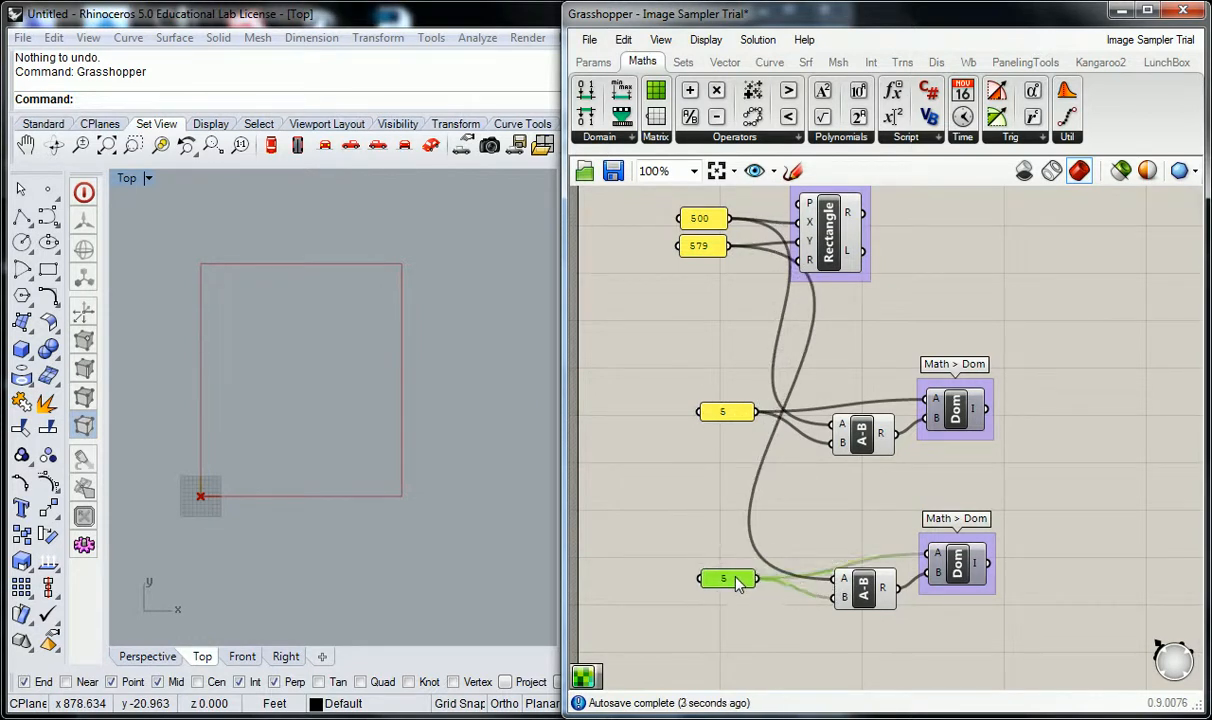
{"action": "left_click", "coordinate": [787, 530]}
{"action": "right_click_drag", "start_coordinate": [809, 523], "coordinate": [781, 517]}
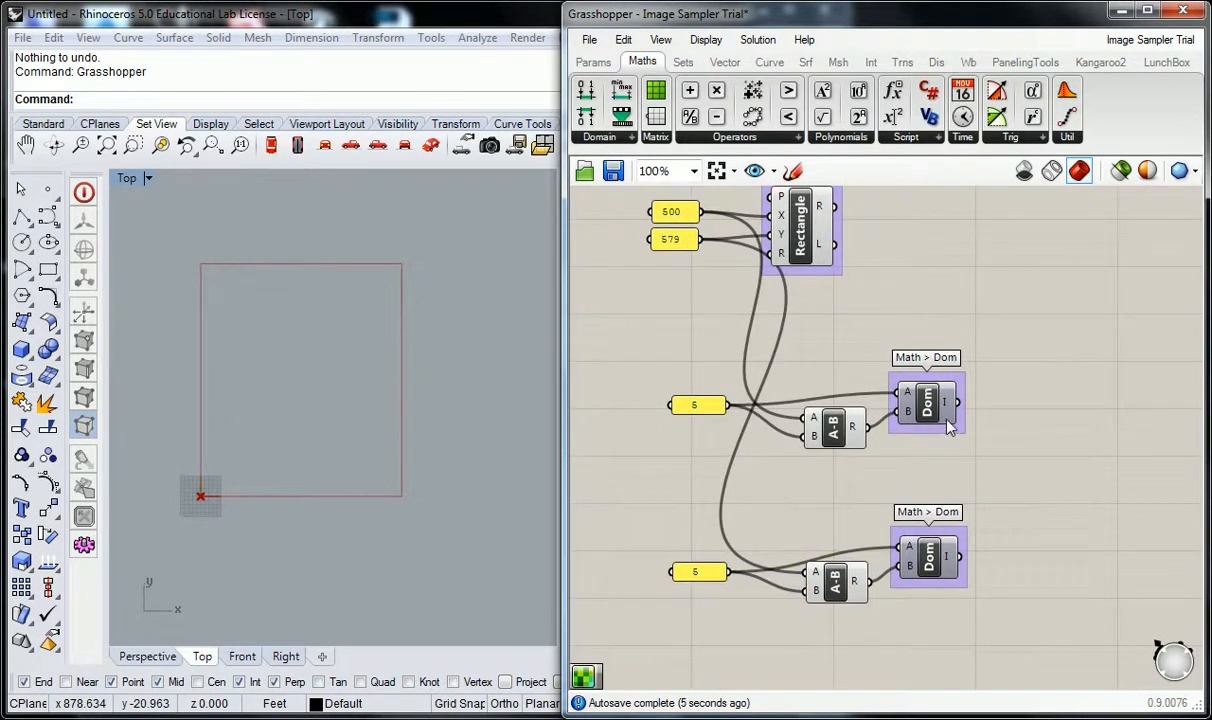
Inspect the output ranges of the two Construct Domain components.
{"action": "mouse_move", "coordinate": [951, 417]}
{"action": "mouse_move", "coordinate": [947, 560]}
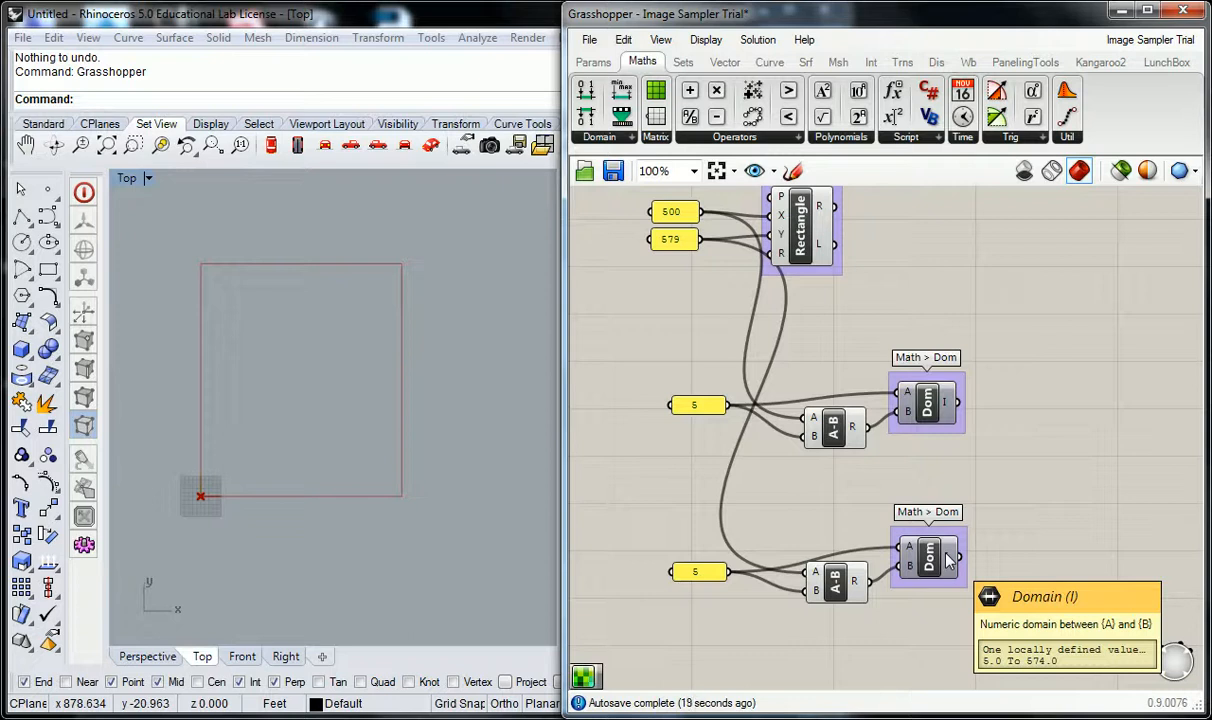
{"action": "scroll", "coordinate": [876, 528], "scroll_direction": "down", "scroll_amount": 2}
{"action": "scroll", "coordinate": [864, 538], "scroll_direction": "up", "scroll_amount": 2}
{"action": "scroll", "coordinate": [863, 538], "scroll_direction": "down", "scroll_amount": 1}
{"action": "scroll", "coordinate": [766, 490], "scroll_direction": "up", "scroll_amount": 1}
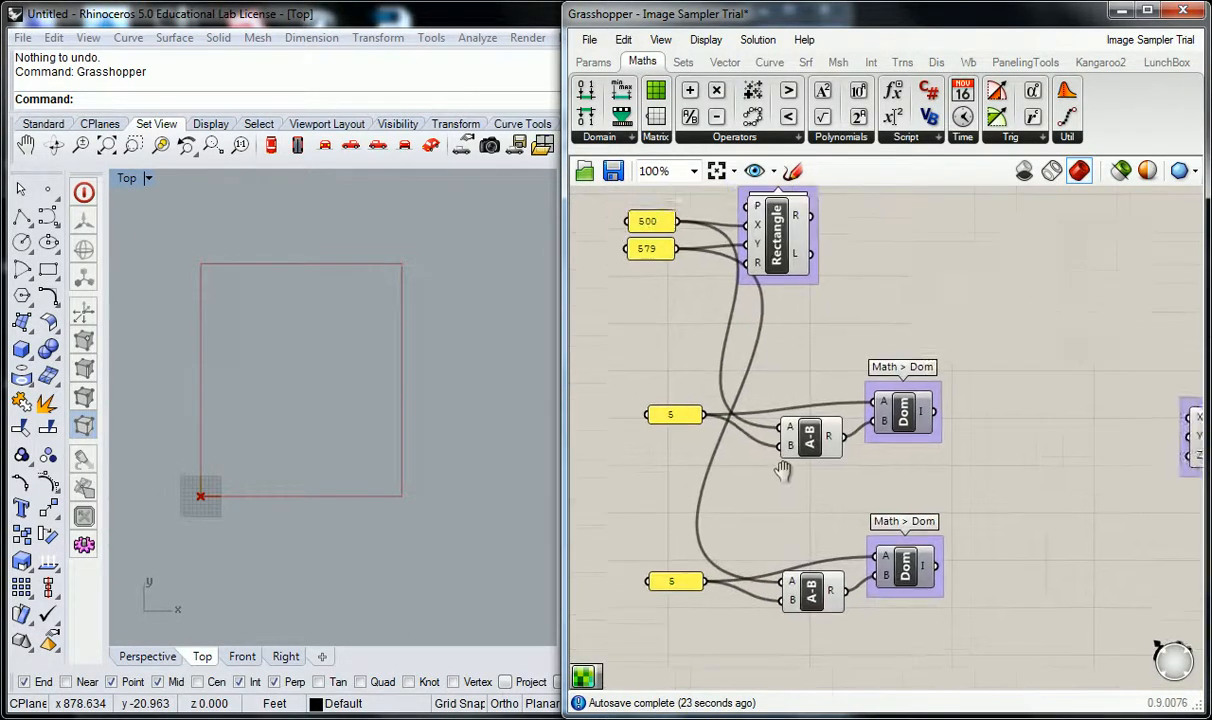
{"action": "right_click_drag", "start_coordinate": [770, 458], "coordinate": [808, 488]}
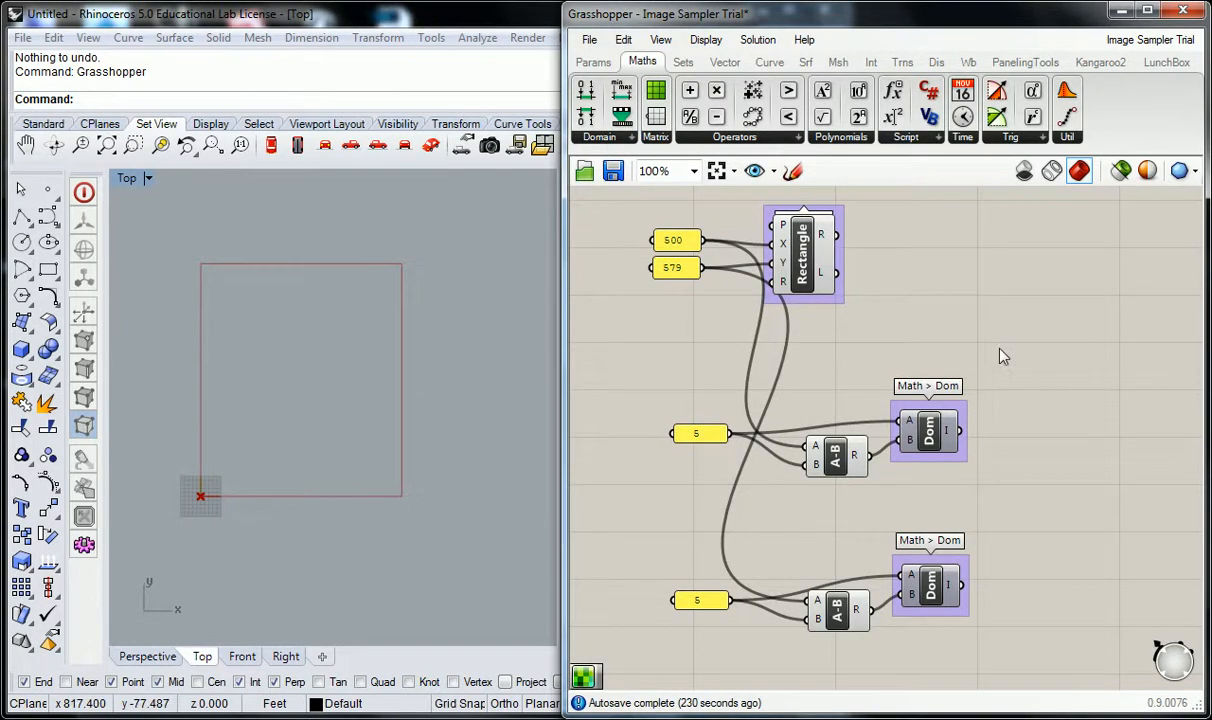
Add a Range component between the Construct Domain components and the Construct Point component.
{"action": "right_click_drag", "start_coordinate": [1004, 395], "coordinate": [863, 378]}
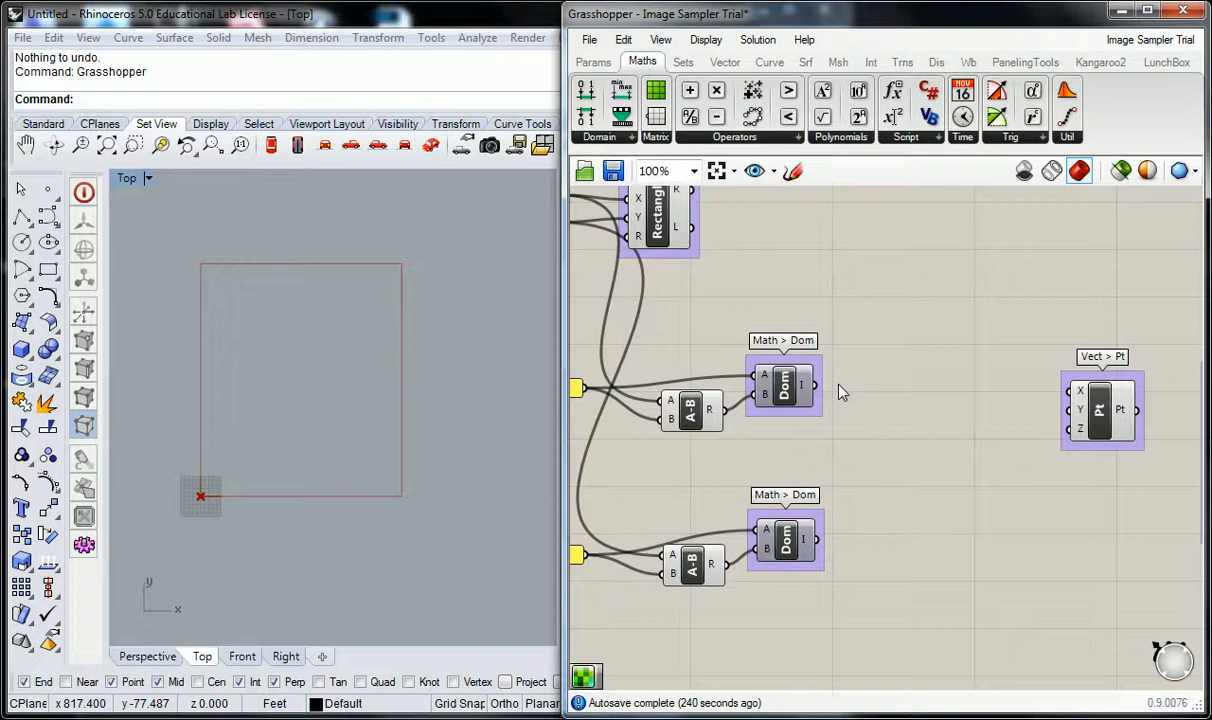
{"action": "left_click", "coordinate": [684, 64]}
{"action": "left_click", "coordinate": [752, 139]}
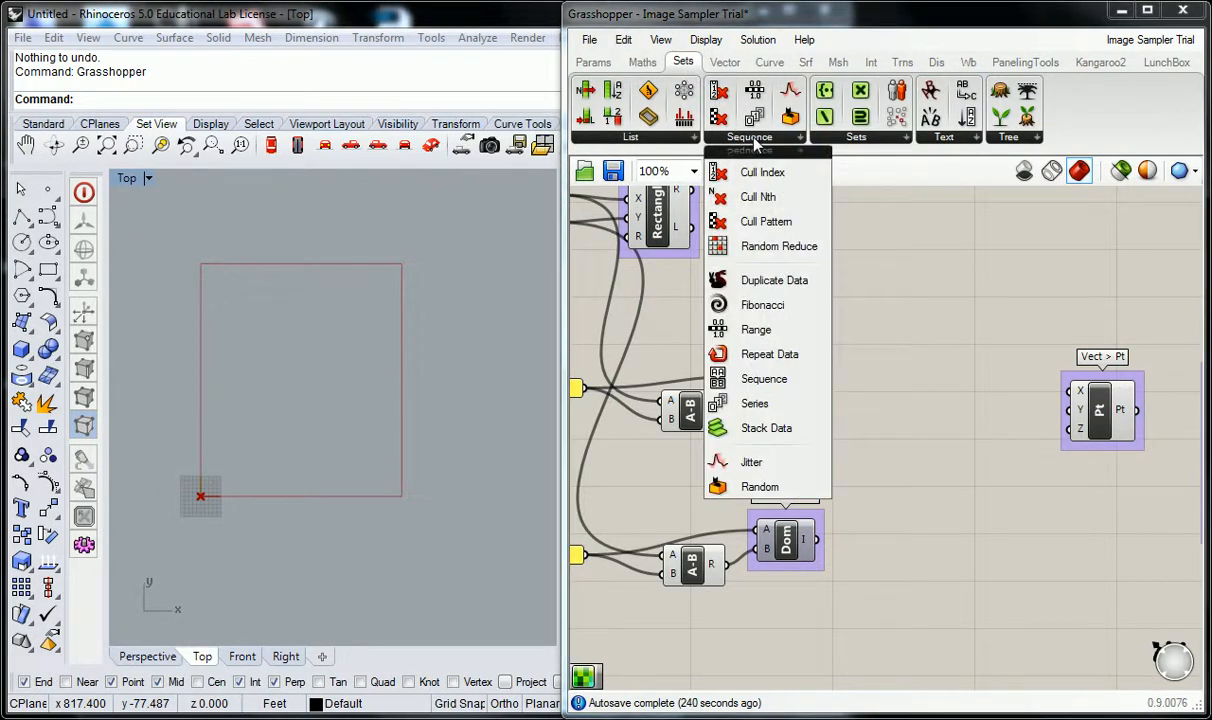
{"action": "left_click", "coordinate": [739, 333]}
{"action": "left_click", "coordinate": [914, 428]}
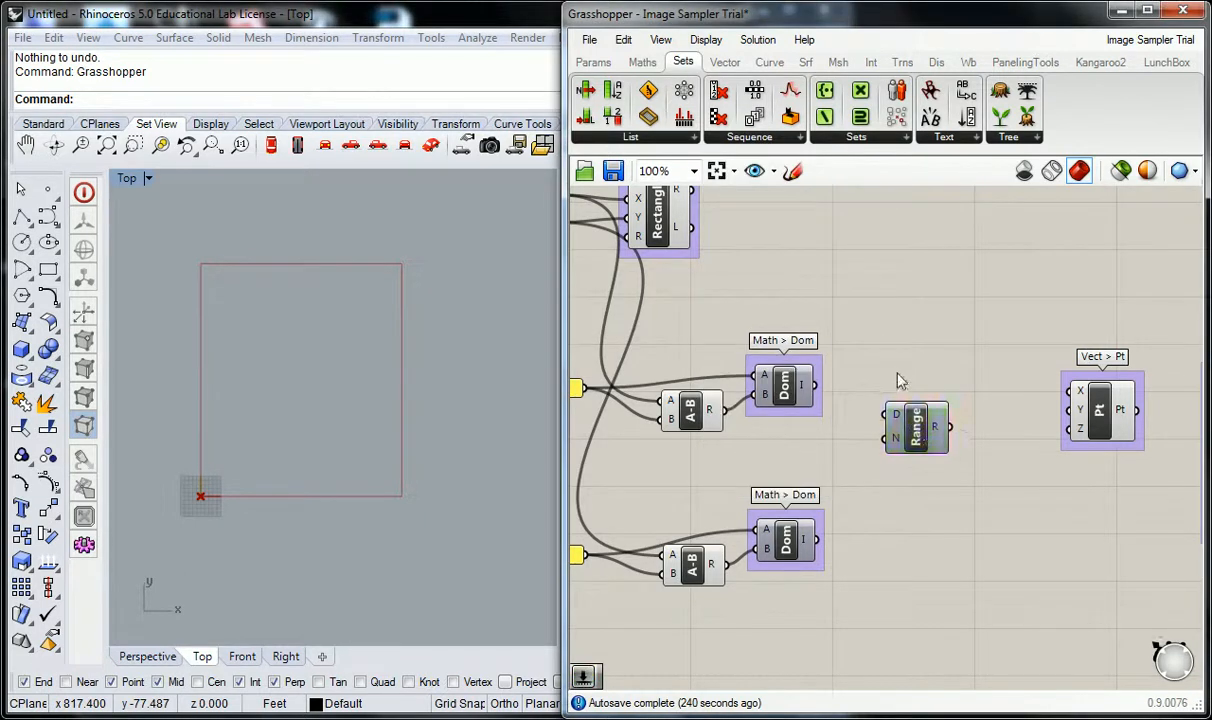
{"action": "left_click_drag", "start_coordinate": [912, 438], "coordinate": [898, 433]}
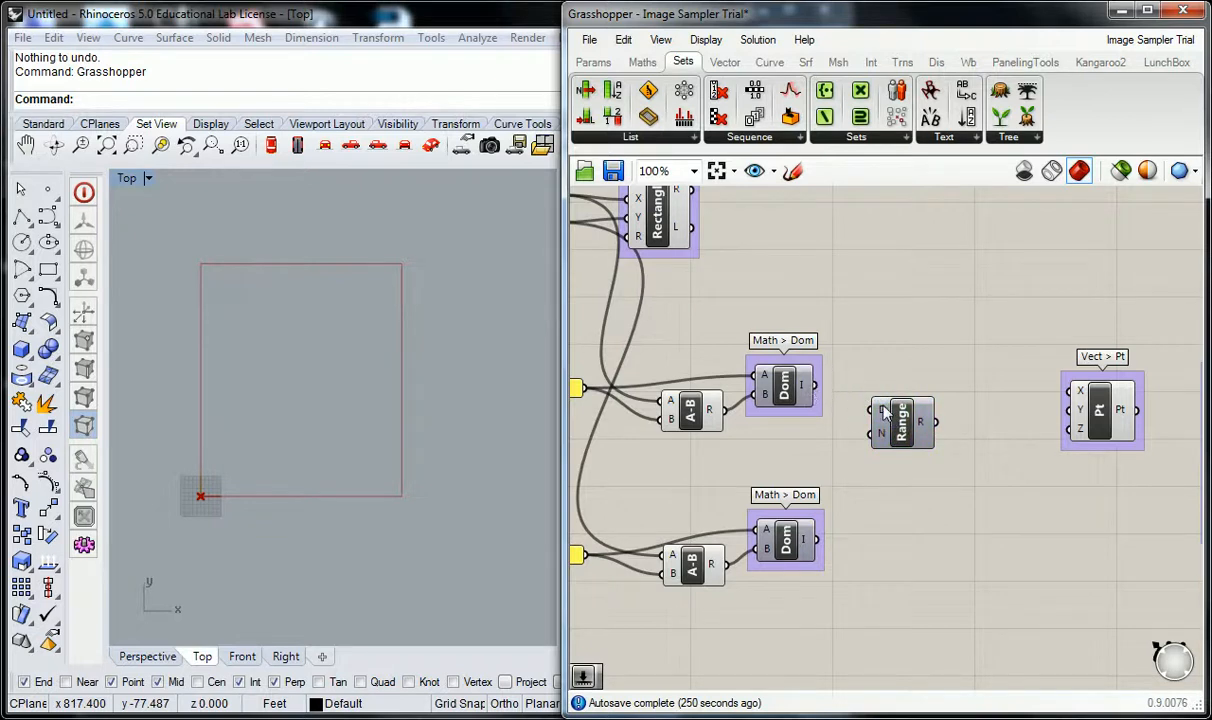
Group the Range component and label the group "Set >Seq".
{"action": "left_click", "coordinate": [913, 427]}
{"action": "key", "text": "ctrl+g"}
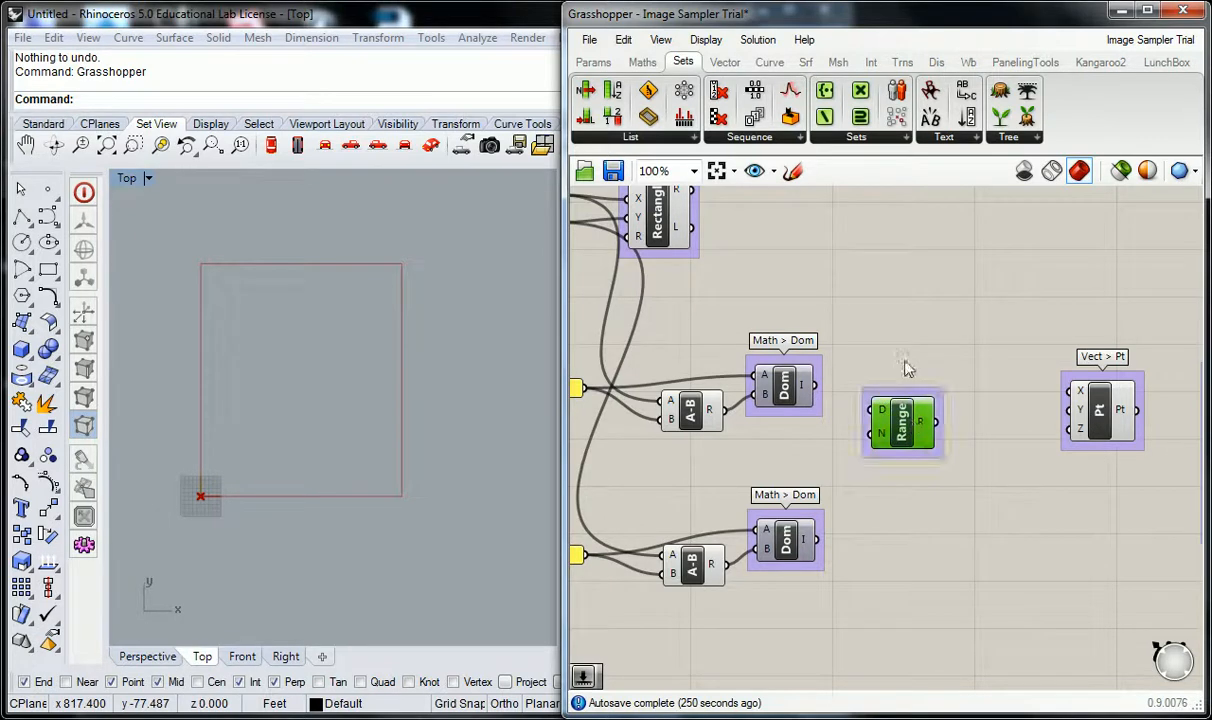
{"action": "right_click", "coordinate": [910, 395]}
{"action": "left_click", "coordinate": [945, 407]}
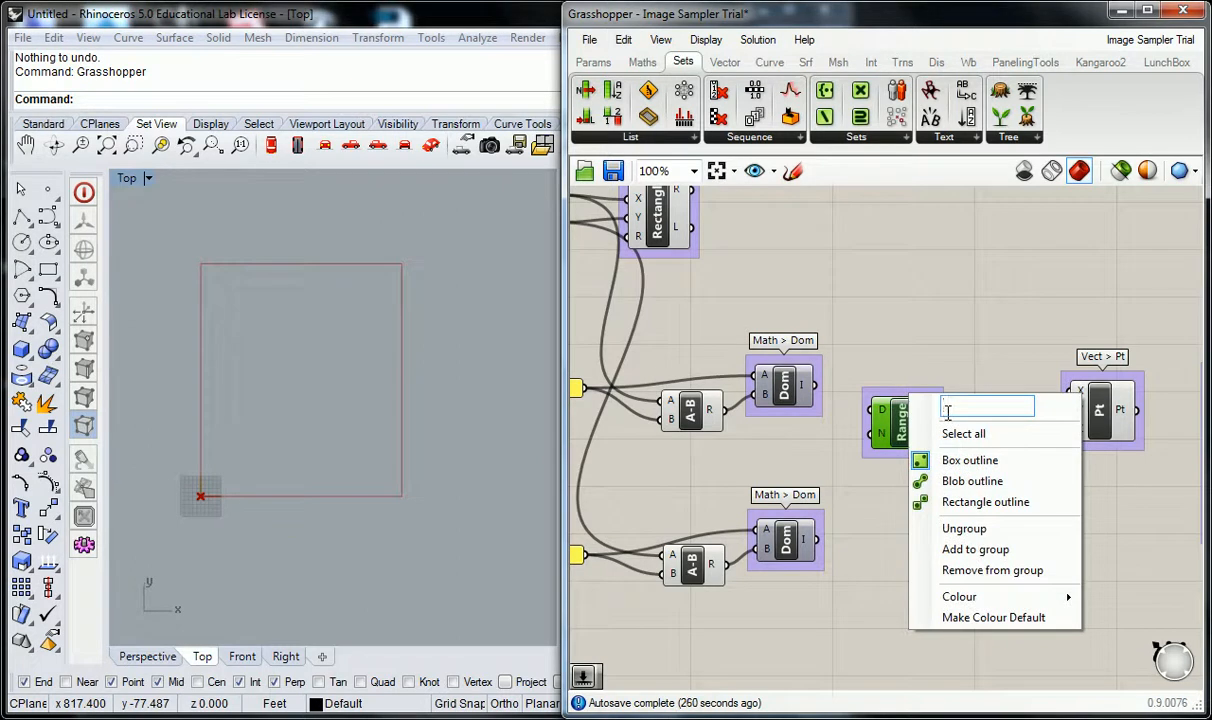
{"action": "type", "text": "Set > Seq"}
{"action": "left_click", "coordinate": [1080, 318]}
Connect the upper Construct Domain to the Range's D input and feed its N input from a new 0 to 100 integer slider.
{"action": "left_click_drag", "start_coordinate": [820, 385], "coordinate": [887, 444]}
{"action": "left_click", "coordinate": [825, 452]}
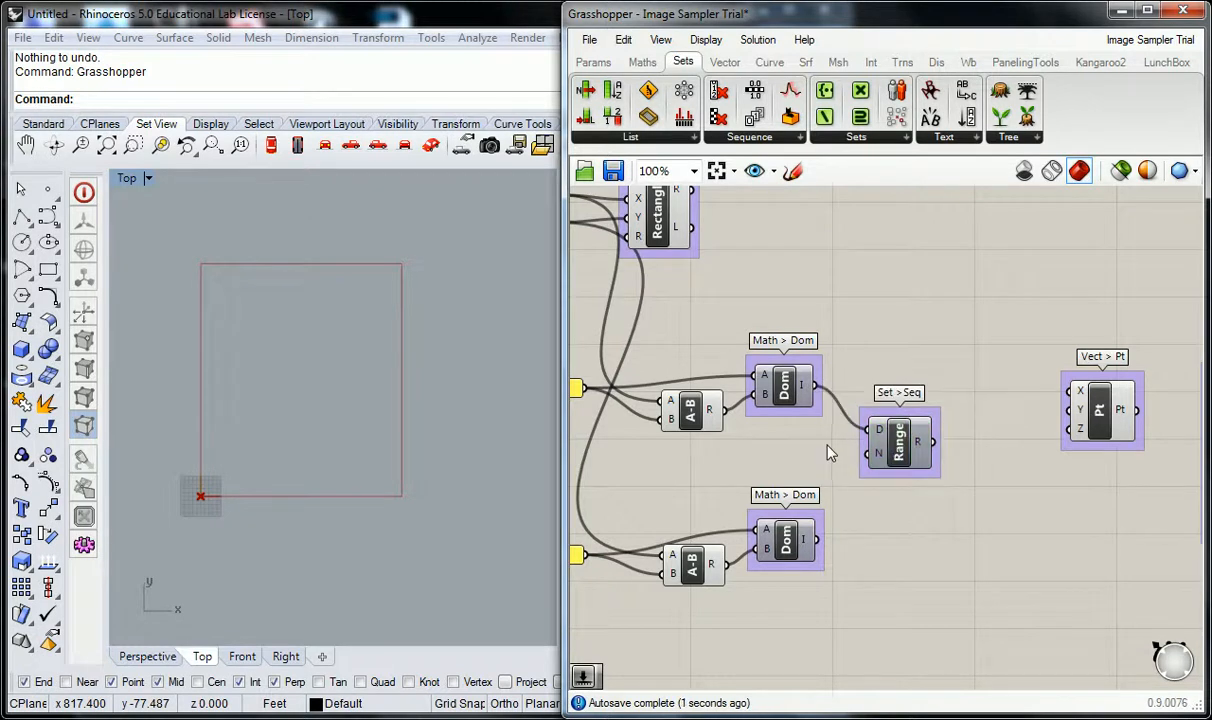
{"action": "double_click", "coordinate": [714, 461]}
{"action": "type", "text": "0<100"}
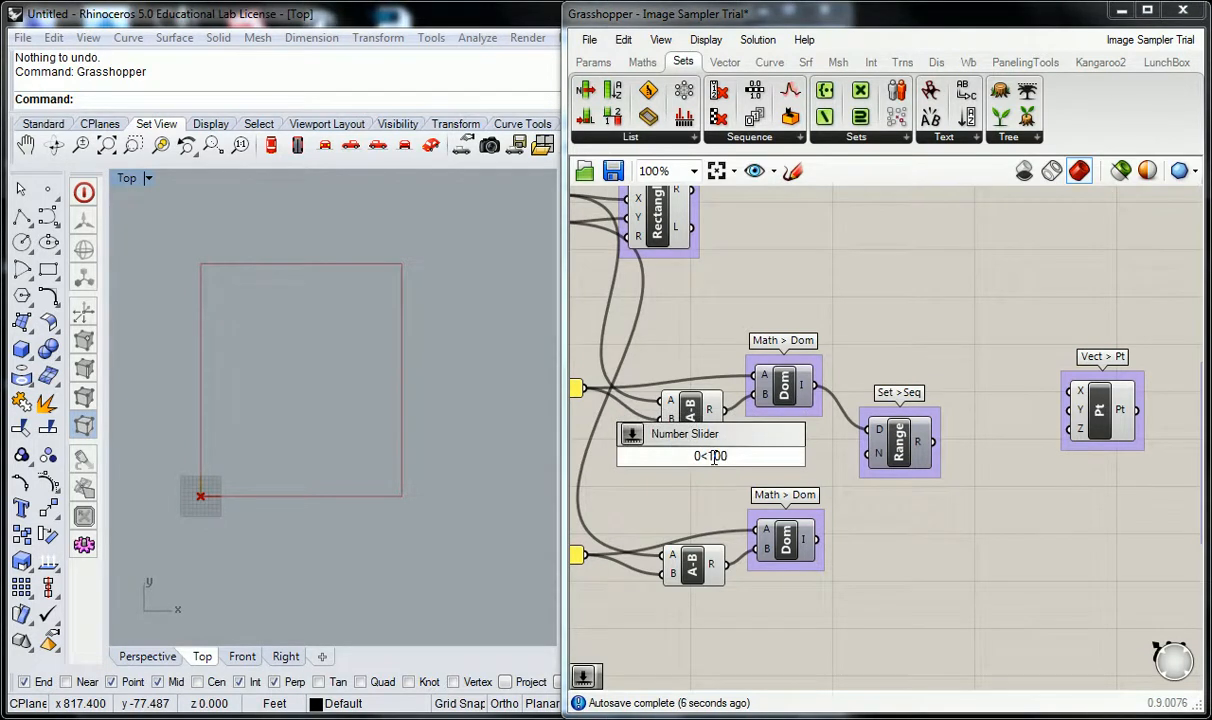
{"action": "key", "text": "Return"}
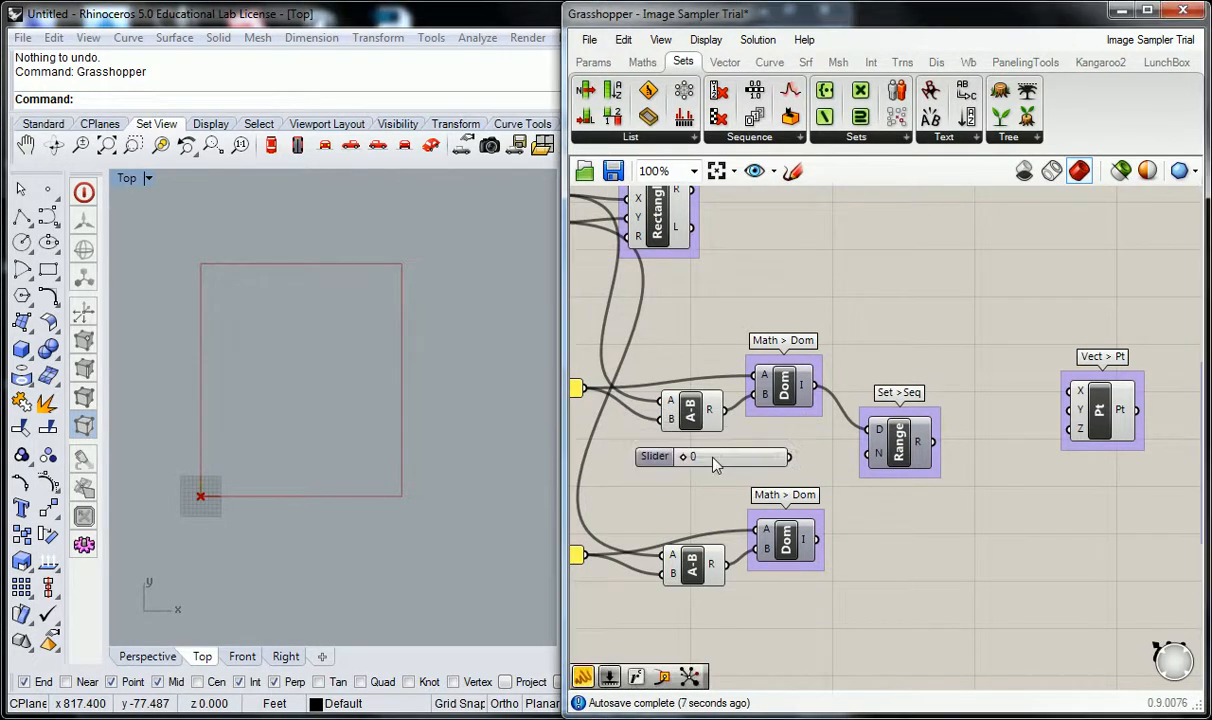
{"action": "left_click_drag", "start_coordinate": [789, 457], "coordinate": [866, 454]}
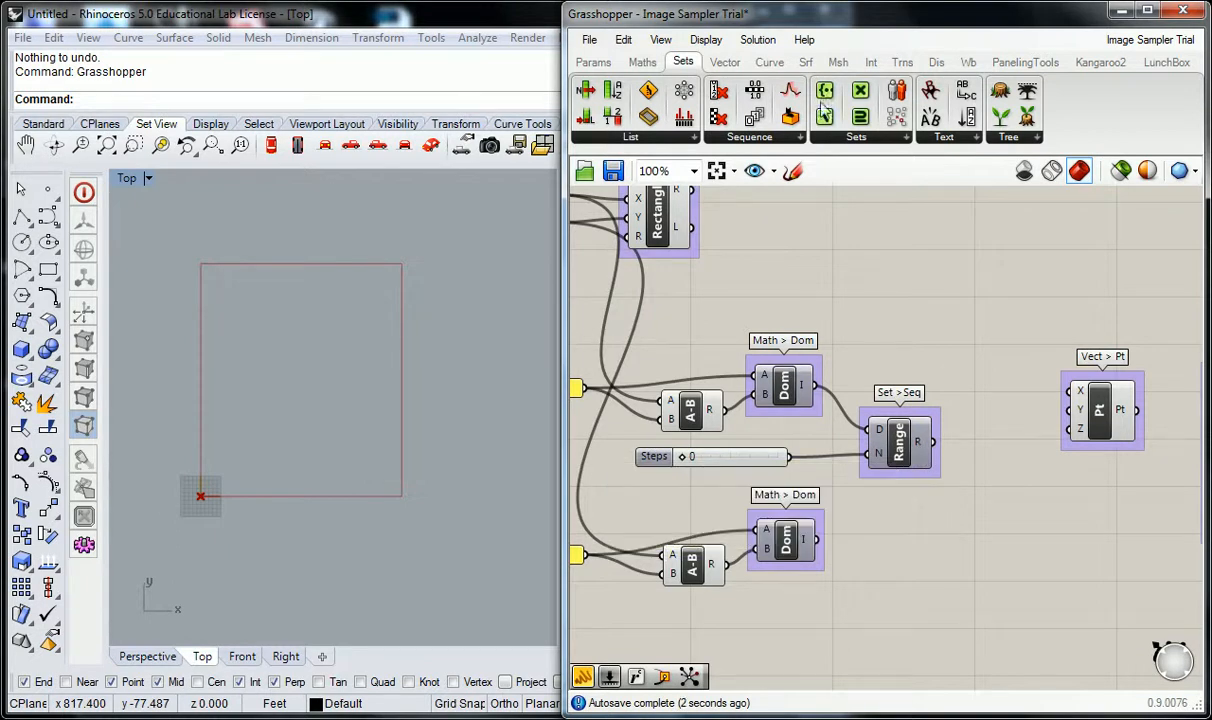
Add a panel above the Range component and connect the Range's R output to it.
{"action": "left_click", "coordinate": [593, 62]}
{"action": "left_click_drag", "start_coordinate": [832, 117], "coordinate": [1023, 304]}
{"action": "left_click_drag", "start_coordinate": [935, 442], "coordinate": [1006, 268]}
{"action": "left_click", "coordinate": [904, 268]}
{"action": "right_click_drag", "start_coordinate": [905, 275], "coordinate": [911, 289]}
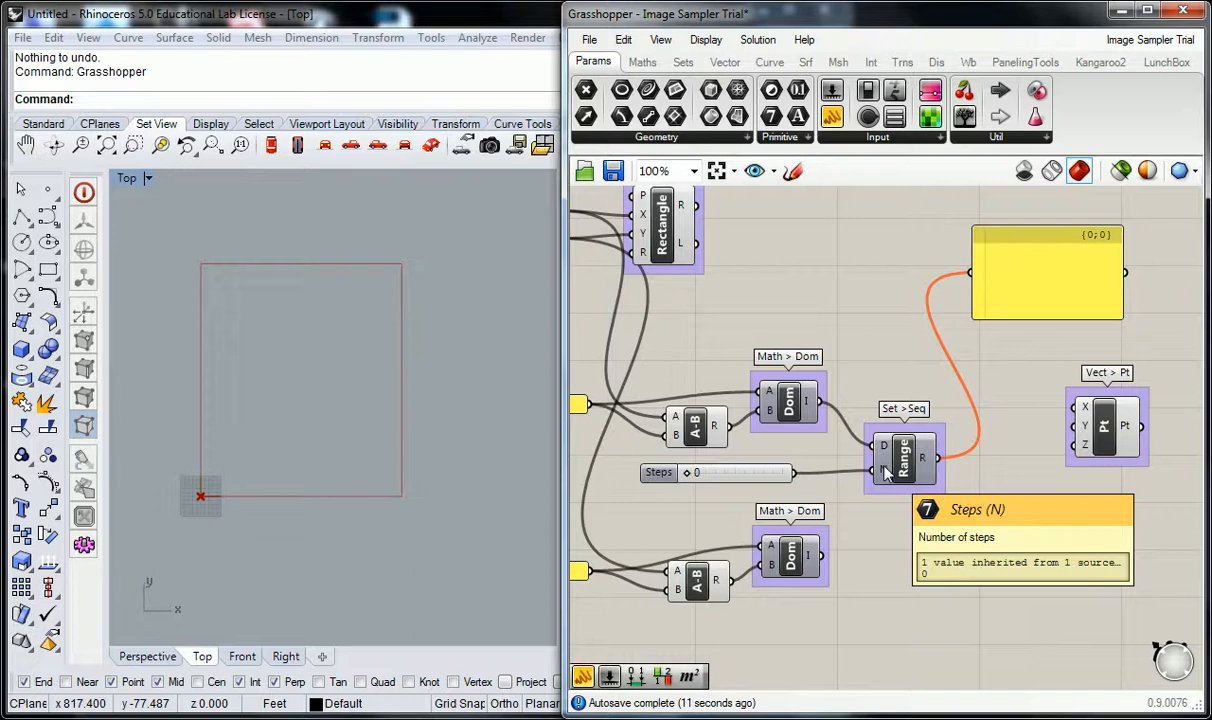
Set the Steps slider to 8 and enlarge the panel to fit the whole list of range values.
{"action": "left_click_drag", "start_coordinate": [692, 478], "coordinate": [695, 474]}
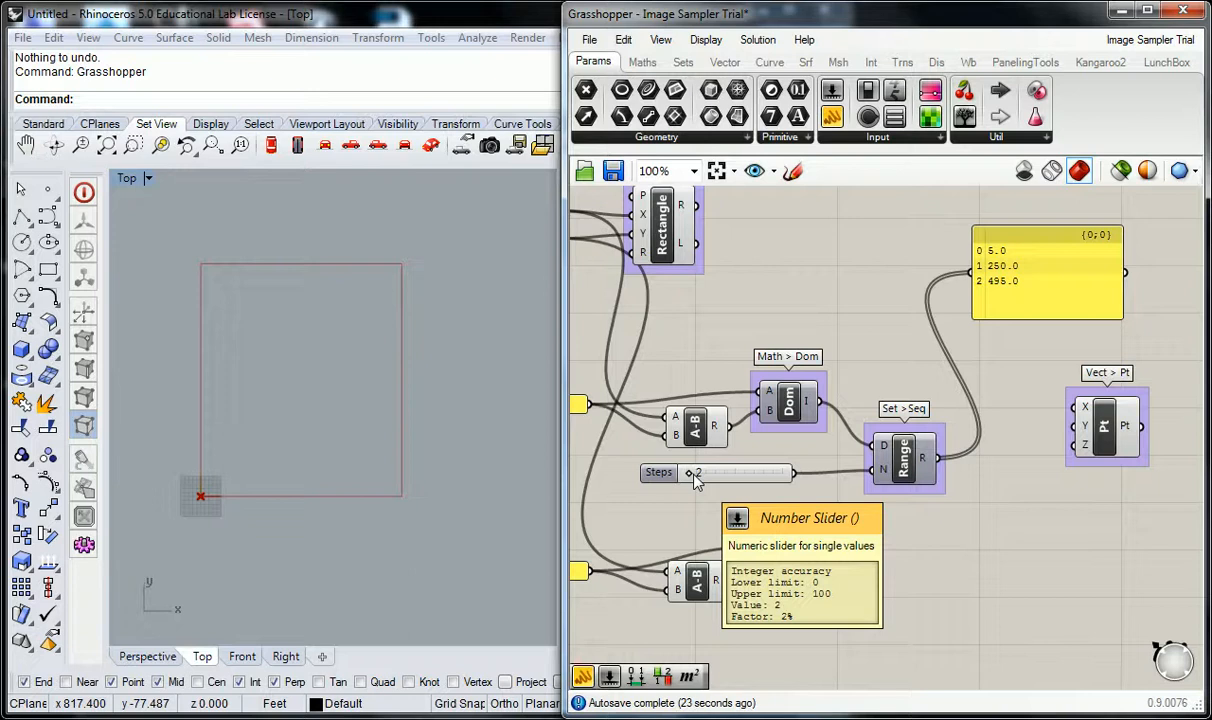
{"action": "left_click_drag", "start_coordinate": [694, 475], "coordinate": [697, 473]}
{"action": "left_click_drag", "start_coordinate": [1030, 320], "coordinate": [1030, 410]}
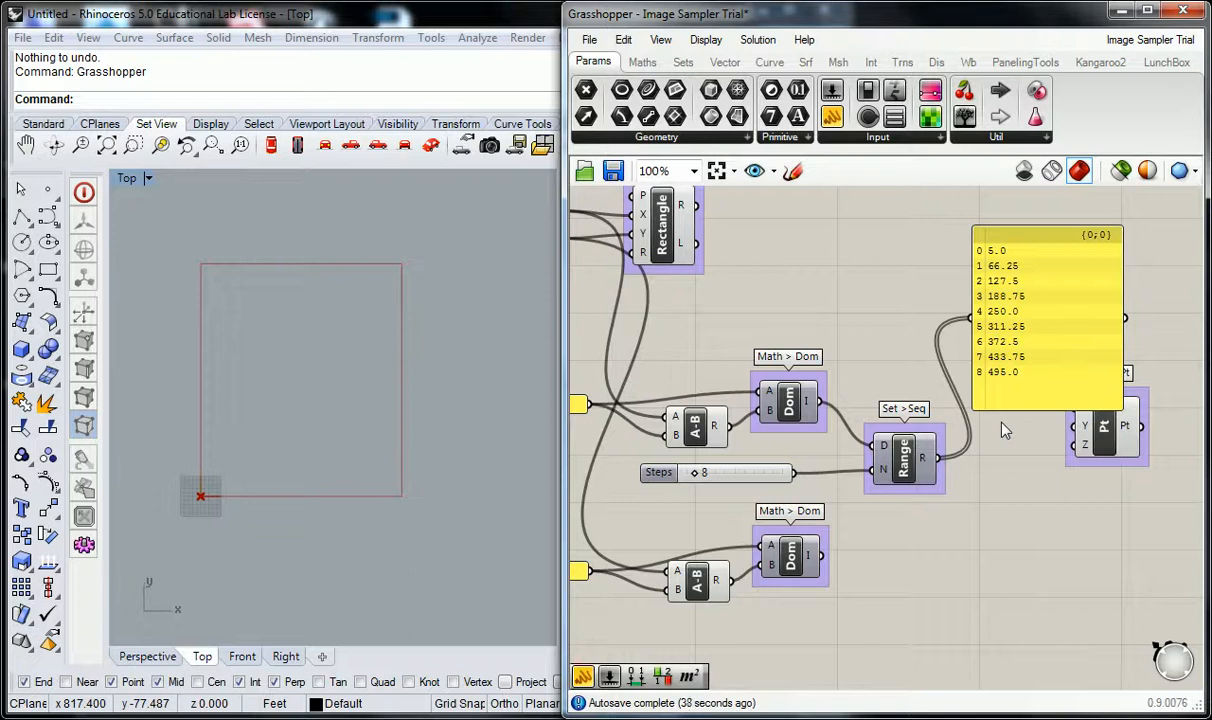
Shorten the values panel slightly and move it up, clear of the Construct Point component.
{"action": "right_click_drag", "start_coordinate": [1005, 430], "coordinate": [862, 497]}
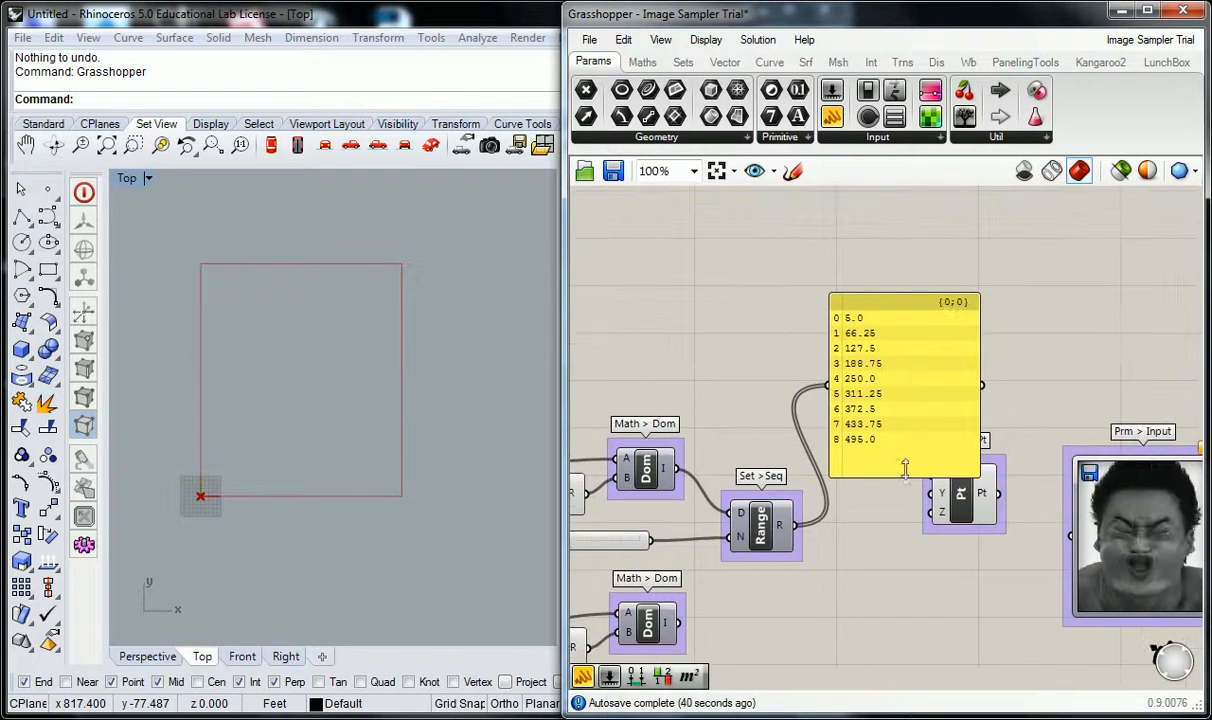
{"action": "left_click_drag", "start_coordinate": [902, 475], "coordinate": [909, 448]}
{"action": "left_click_drag", "start_coordinate": [903, 344], "coordinate": [937, 297]}
{"action": "left_click", "coordinate": [821, 262]}
{"action": "right_click_drag", "start_coordinate": [743, 485], "coordinate": [775, 433]}
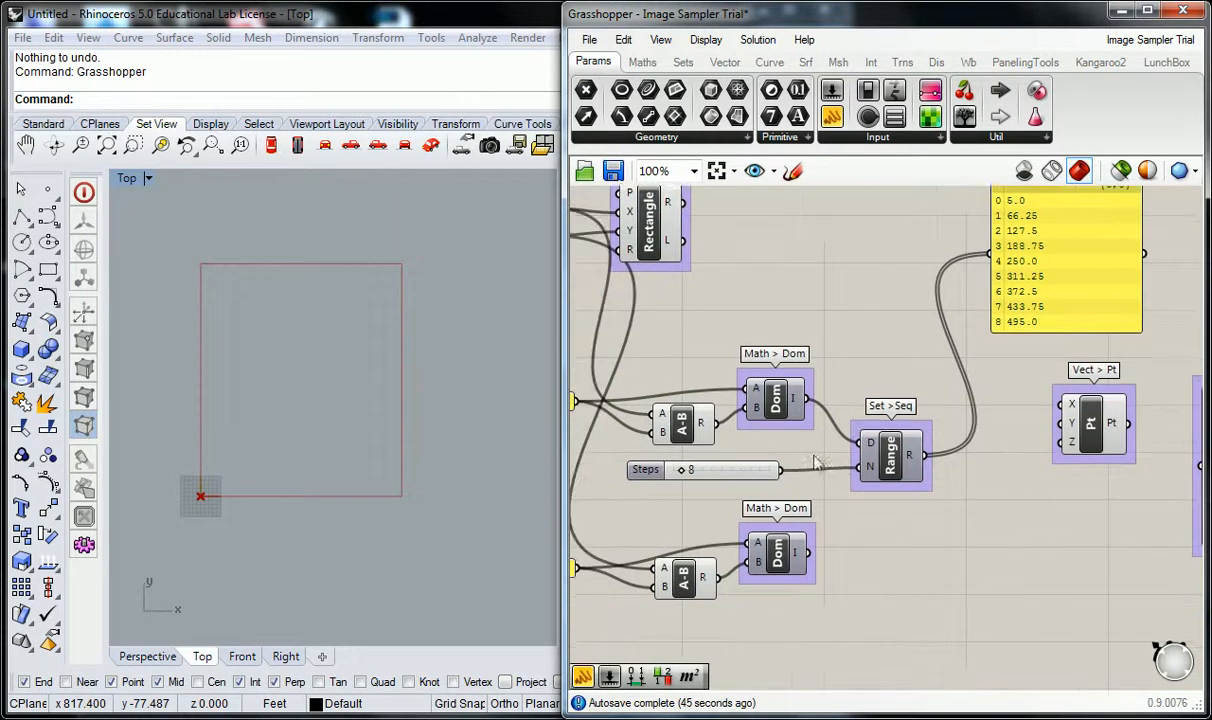
Duplicate the Steps slider and Range below the originals and connect the lower Construct Domain to the copied Range's D input.
{"action": "left_click", "coordinate": [876, 455]}
{"action": "left_click", "coordinate": [648, 470], "text": "shift"}
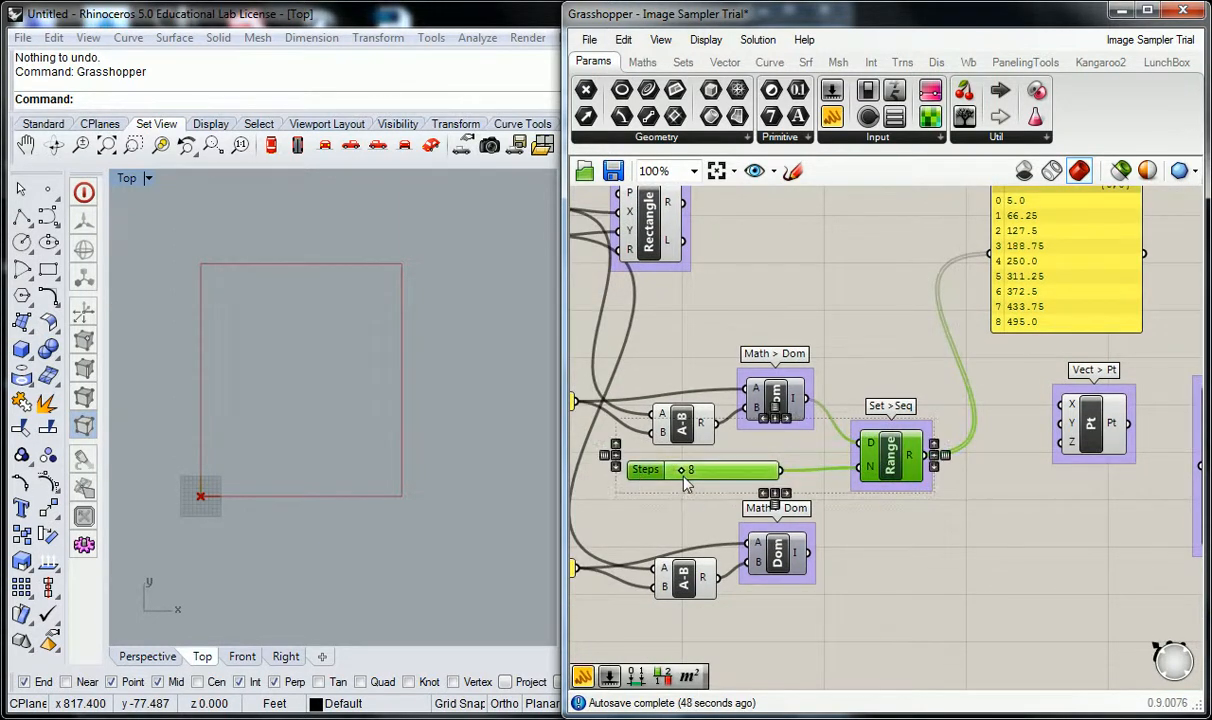
{"action": "left_click", "coordinate": [883, 373]}
{"action": "left_click", "coordinate": [894, 427]}
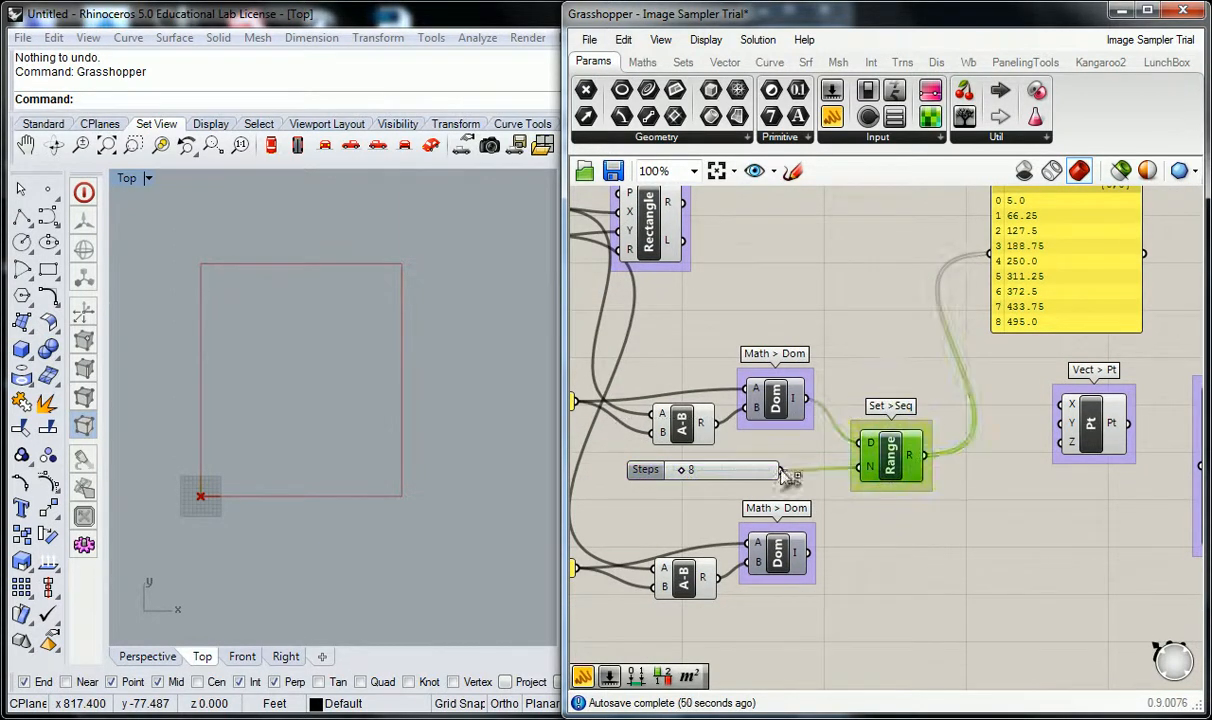
{"action": "left_click", "coordinate": [746, 471], "text": "shift"}
{"action": "key", "text": "ctrl+c"}
{"action": "key", "text": "ctrl+v"}
{"action": "left_click_drag", "start_coordinate": [895, 471], "coordinate": [901, 618]}
{"action": "left_click_drag", "start_coordinate": [834, 568], "coordinate": [808, 553]}
{"action": "left_click", "coordinate": [880, 521]}
Set the lower Steps slider to 42 and the upper Steps slider to 27.
{"action": "right_click_drag", "start_coordinate": [933, 534], "coordinate": [963, 493]}
{"action": "left_click_drag", "start_coordinate": [725, 577], "coordinate": [766, 588]}
{"action": "left_click_drag", "start_coordinate": [710, 420], "coordinate": [729, 421]}
{"action": "scroll", "coordinate": [949, 445], "scroll_direction": "down", "scroll_amount": 2}
{"action": "right_click_drag", "start_coordinate": [981, 443], "coordinate": [912, 454]}
{"action": "left_click_drag", "start_coordinate": [1052, 544], "coordinate": [997, 421]}
{"action": "left_click", "coordinate": [880, 436]}
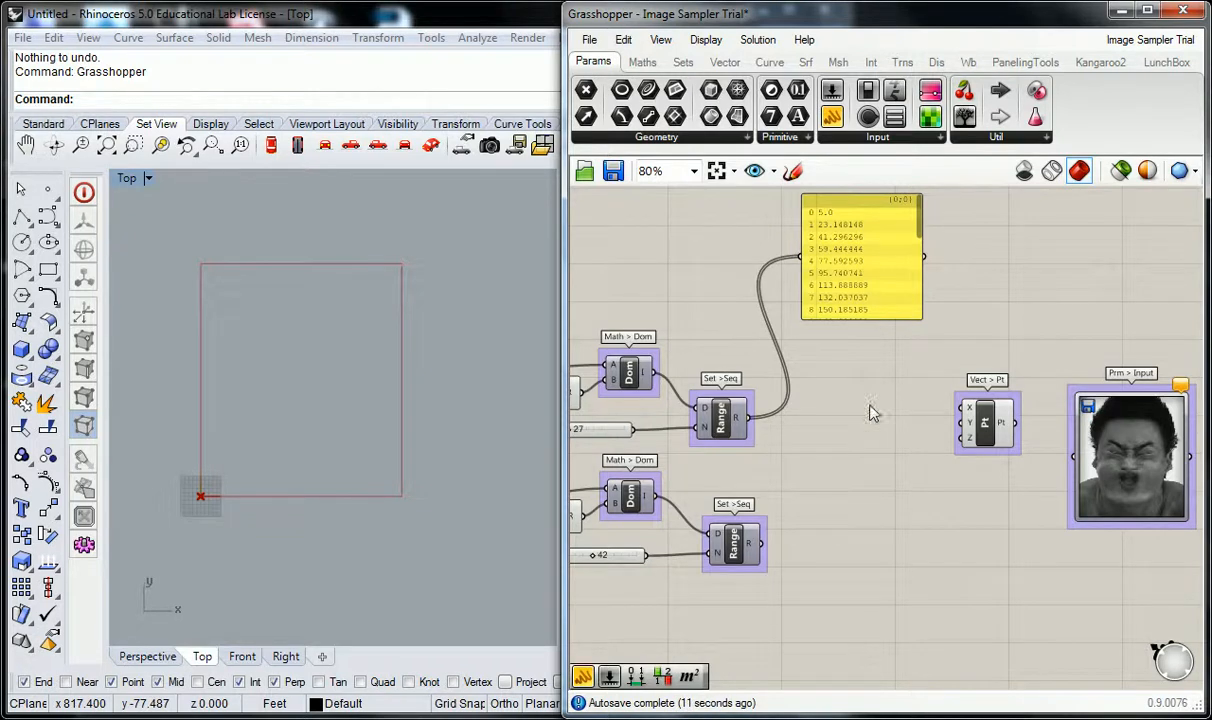
Try feeding the upper Range output into a new Divide Domain component and displaying its segments in the panel.
{"action": "left_click", "coordinate": [652, 62]}
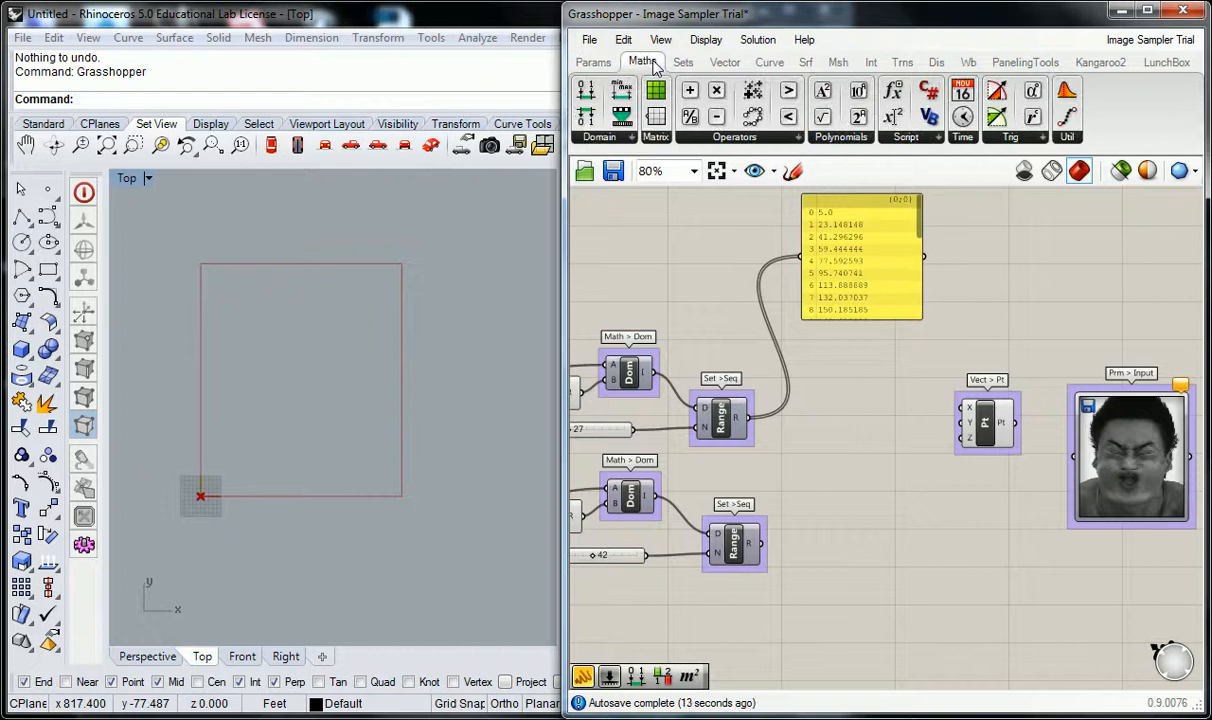
{"action": "left_click", "coordinate": [631, 139]}
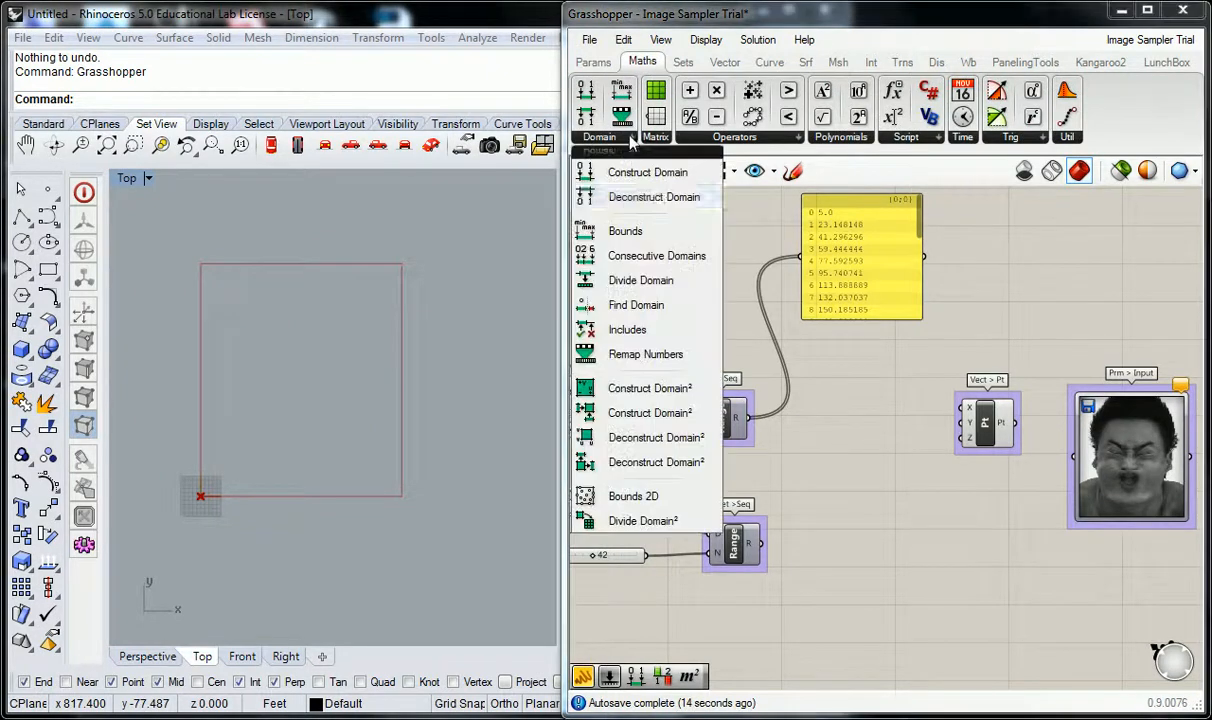
{"action": "left_click", "coordinate": [652, 281]}
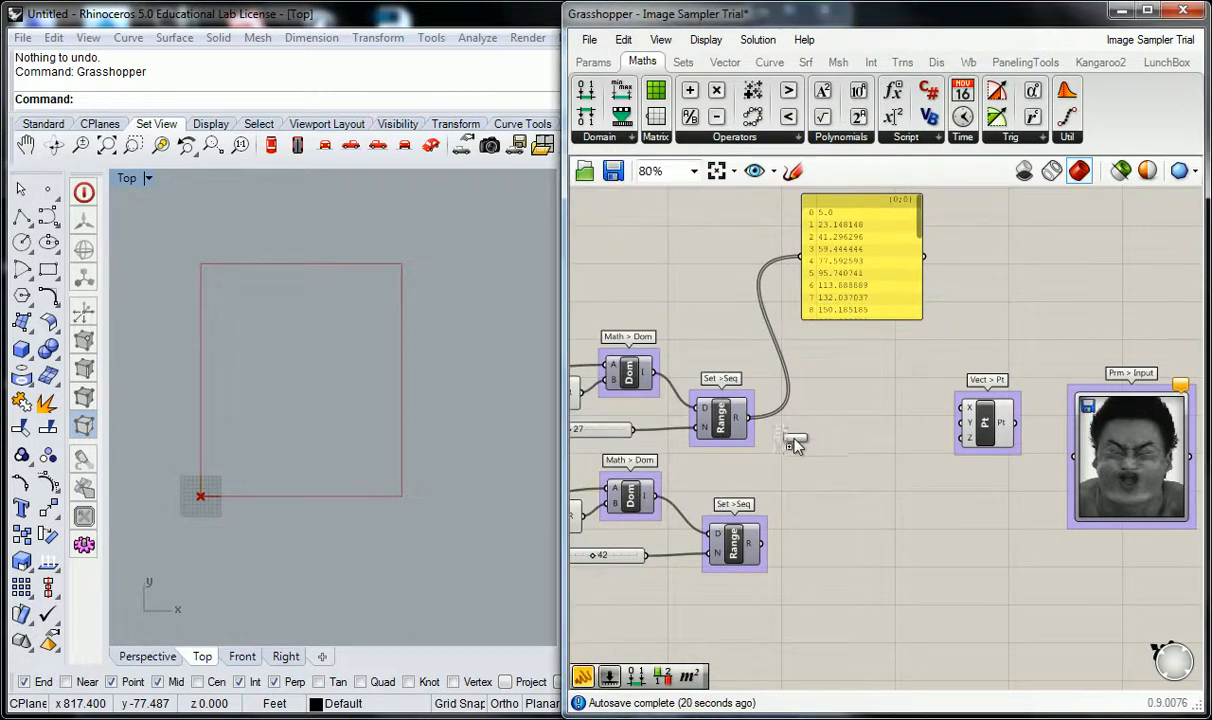
{"action": "left_click", "coordinate": [806, 436]}
{"action": "left_click_drag", "start_coordinate": [755, 428], "coordinate": [790, 441]}
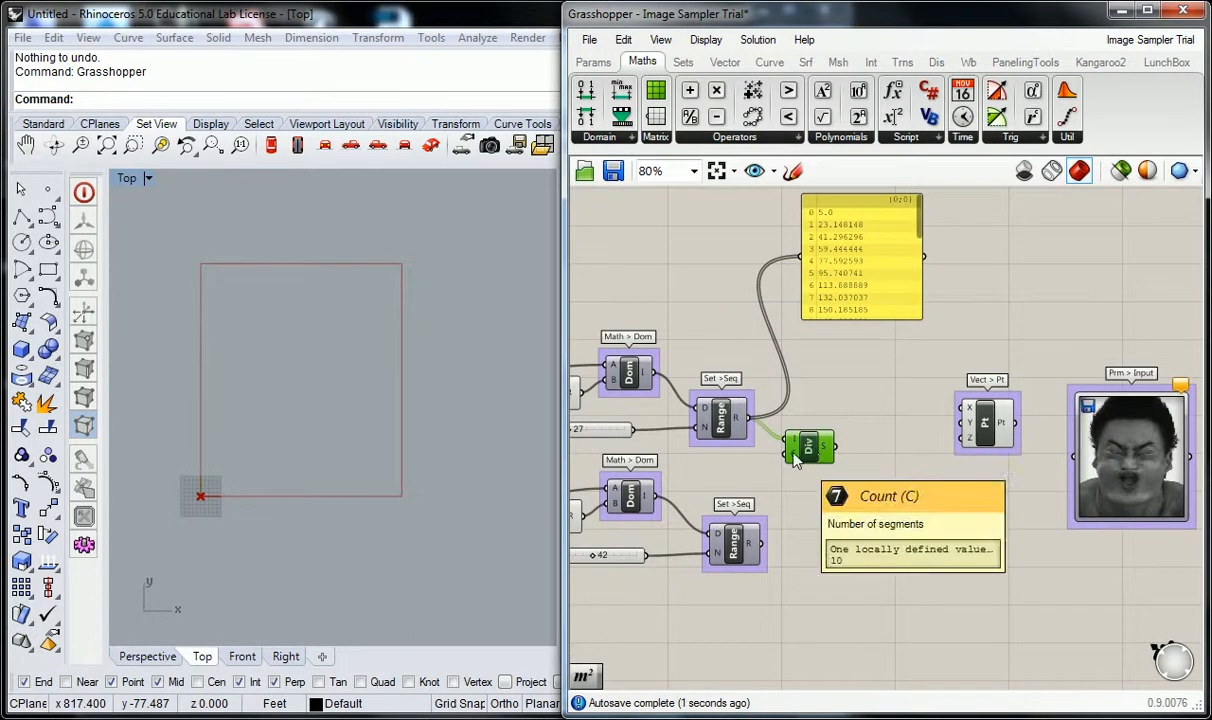
{"action": "left_click_drag", "start_coordinate": [834, 446], "coordinate": [801, 258]}
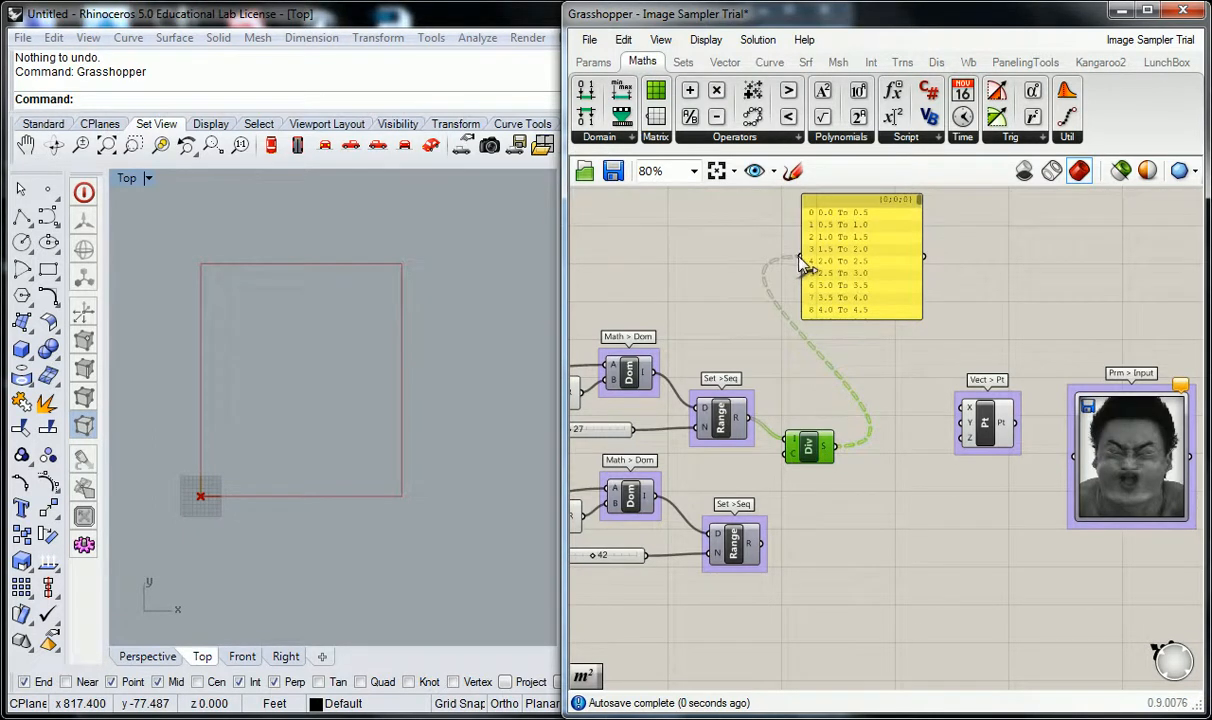
{"action": "scroll", "coordinate": [843, 266], "scroll_direction": "up", "scroll_amount": 2}
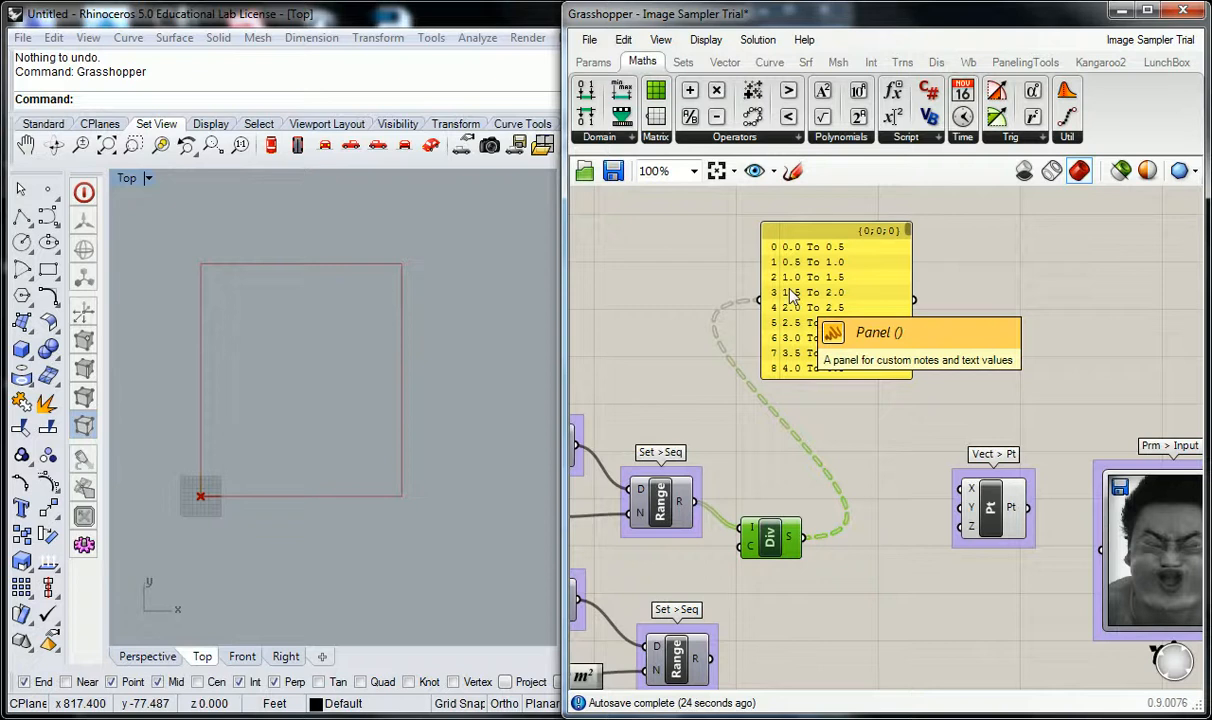
Undo the panel rewiring and the addition of the Divide Domain component.
{"action": "key", "text": "ctrl+z"}
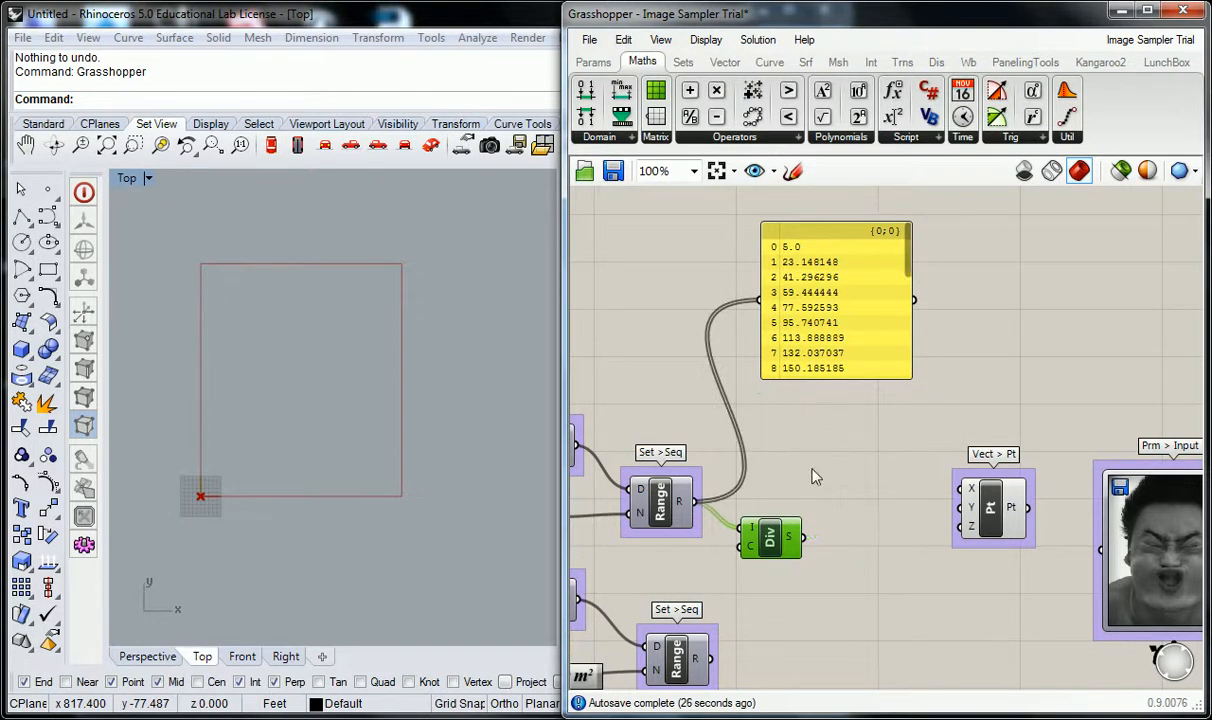
{"action": "key", "text": "ctrl+z"}
Set the lower Range's Steps slider to 47.
{"action": "right_click_drag", "start_coordinate": [798, 447], "coordinate": [874, 403]}
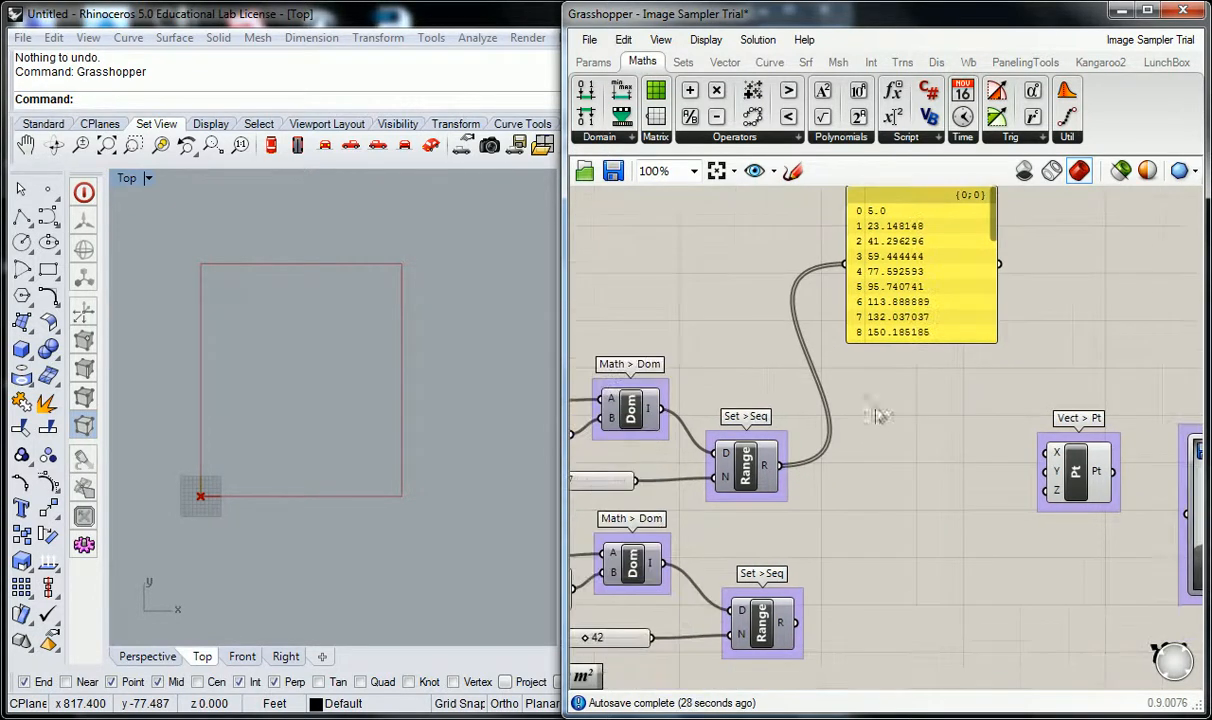
{"action": "right_click_drag", "start_coordinate": [872, 456], "coordinate": [882, 353]}
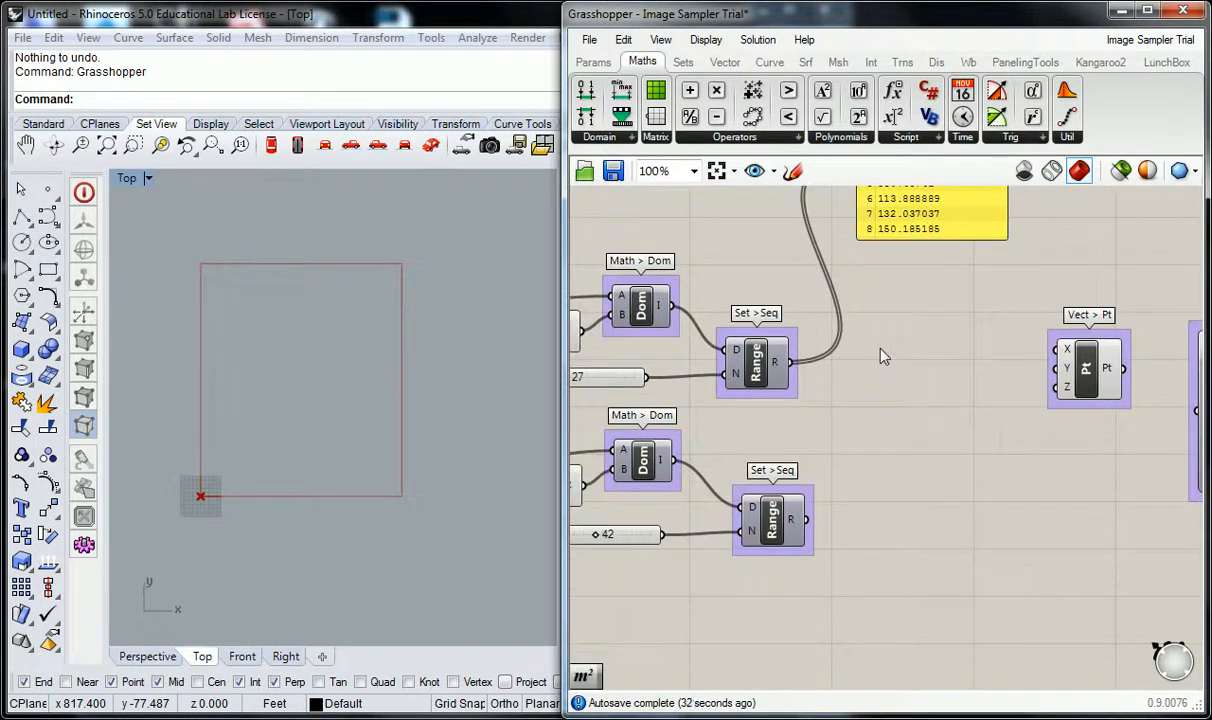
{"action": "right_click_drag", "start_coordinate": [884, 356], "coordinate": [916, 269]}
{"action": "scroll", "coordinate": [836, 360], "scroll_direction": "down", "scroll_amount": 2}
{"action": "left_click_drag", "start_coordinate": [678, 506], "coordinate": [690, 506]}
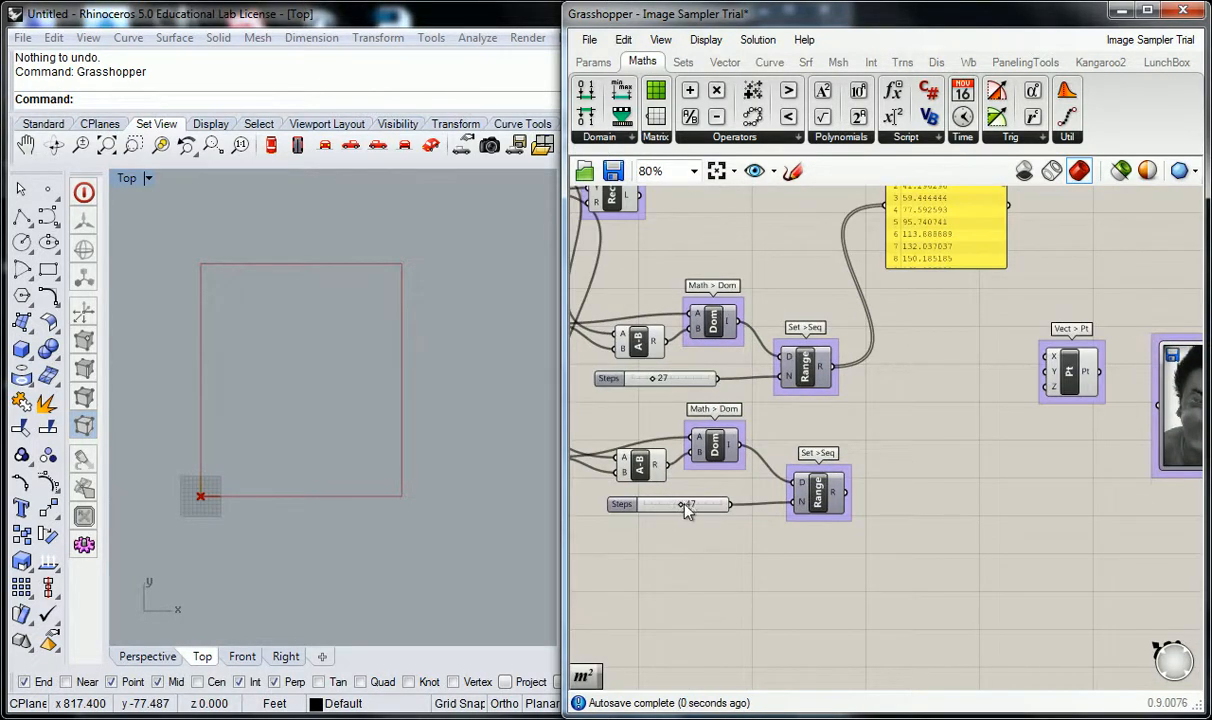
Duplicate the values panel below the original and connect the lower Range's R output to the copy.
{"action": "left_click", "coordinate": [905, 202]}
{"action": "left_click_drag", "start_coordinate": [942, 220], "coordinate": [941, 546], "text": "alt"}
{"action": "left_click_drag", "start_coordinate": [848, 493], "coordinate": [885, 530]}
{"action": "left_click_drag", "start_coordinate": [928, 480], "coordinate": [932, 528]}
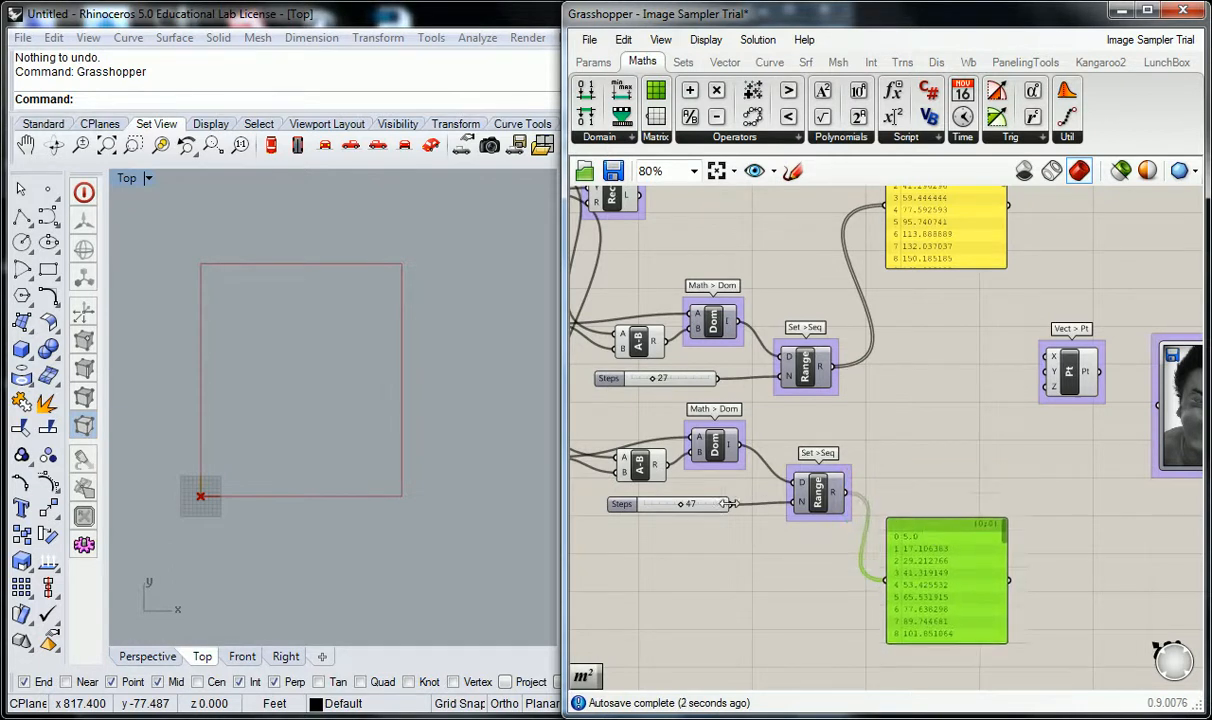
Move the two values panels further apart vertically to clear space between the Range components and Construct Point.
{"action": "right_click_drag", "start_coordinate": [902, 418], "coordinate": [867, 451]}
{"action": "left_click", "coordinate": [880, 485]}
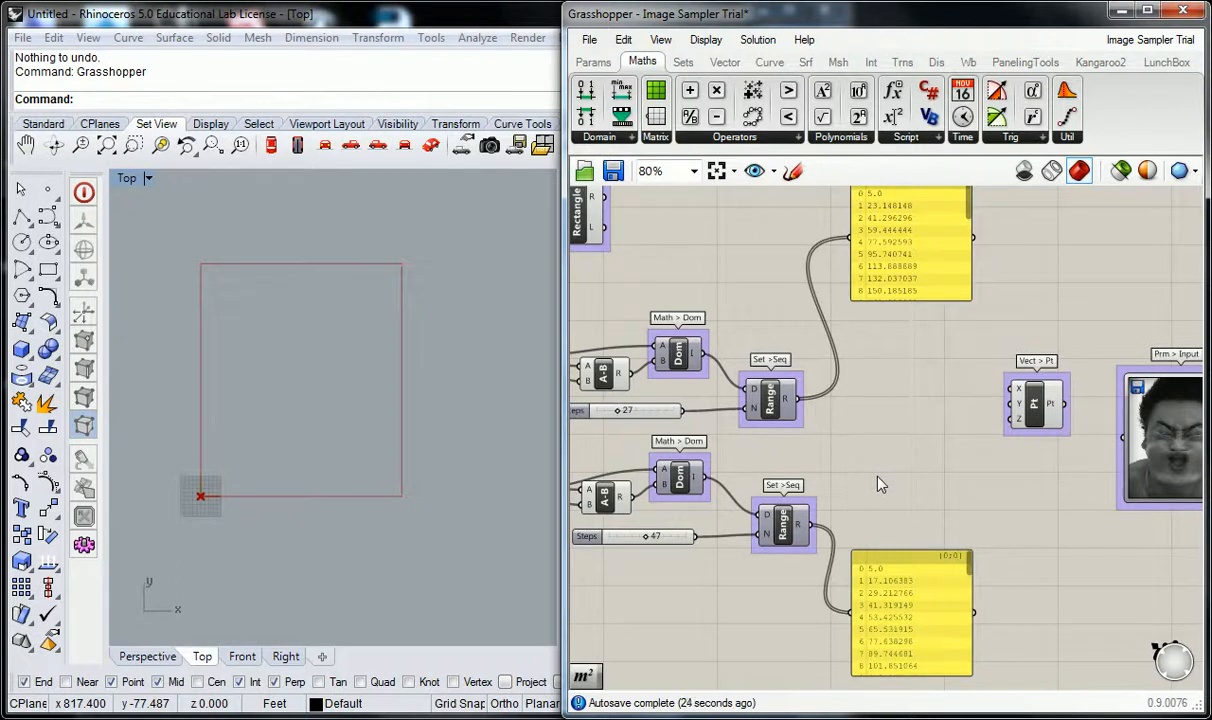
{"action": "scroll", "coordinate": [885, 479], "scroll_direction": "down", "scroll_amount": 3}
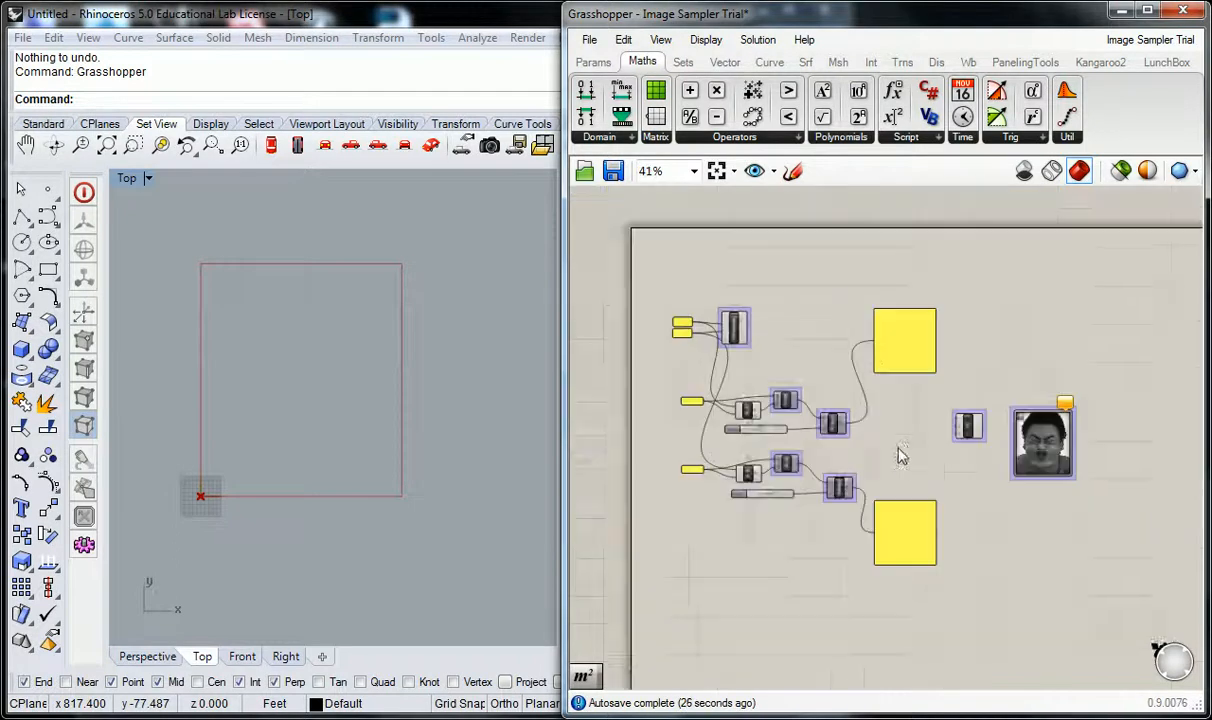
{"action": "scroll", "coordinate": [893, 465], "scroll_direction": "up", "scroll_amount": 2}
{"action": "left_click_drag", "start_coordinate": [1058, 543], "coordinate": [1004, 421]}
{"action": "left_click_drag", "start_coordinate": [856, 551], "coordinate": [864, 582]}
{"action": "left_click_drag", "start_coordinate": [845, 254], "coordinate": [854, 239]}
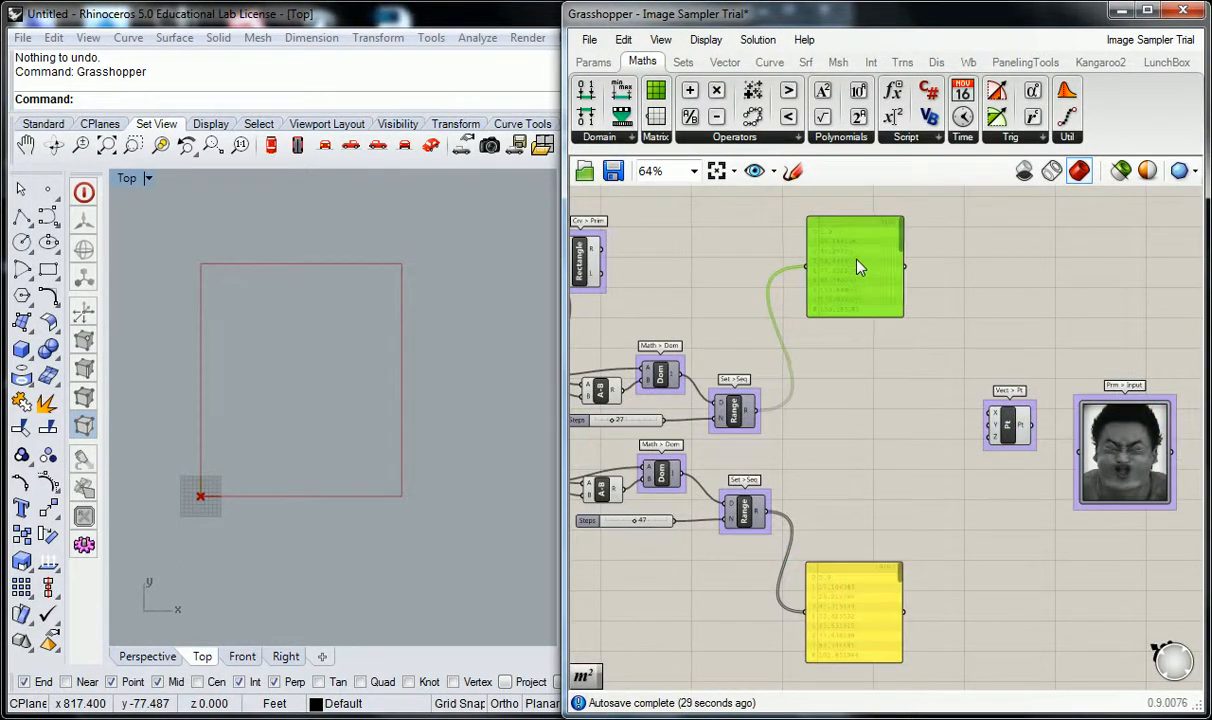
{"action": "left_click_drag", "start_coordinate": [850, 583], "coordinate": [850, 592]}
{"action": "left_click", "coordinate": [870, 503]}
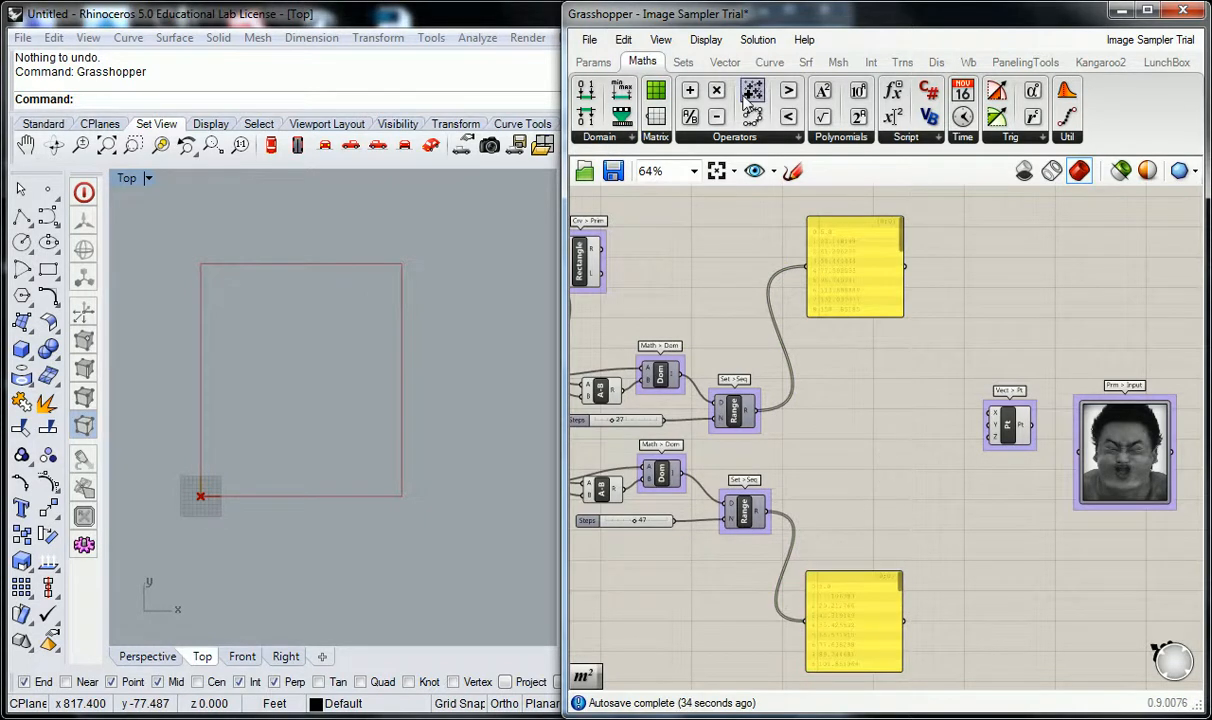
Add a Cross Reference component to the canvas between the two Range components and Construct Point.
{"action": "left_click", "coordinate": [681, 68]}
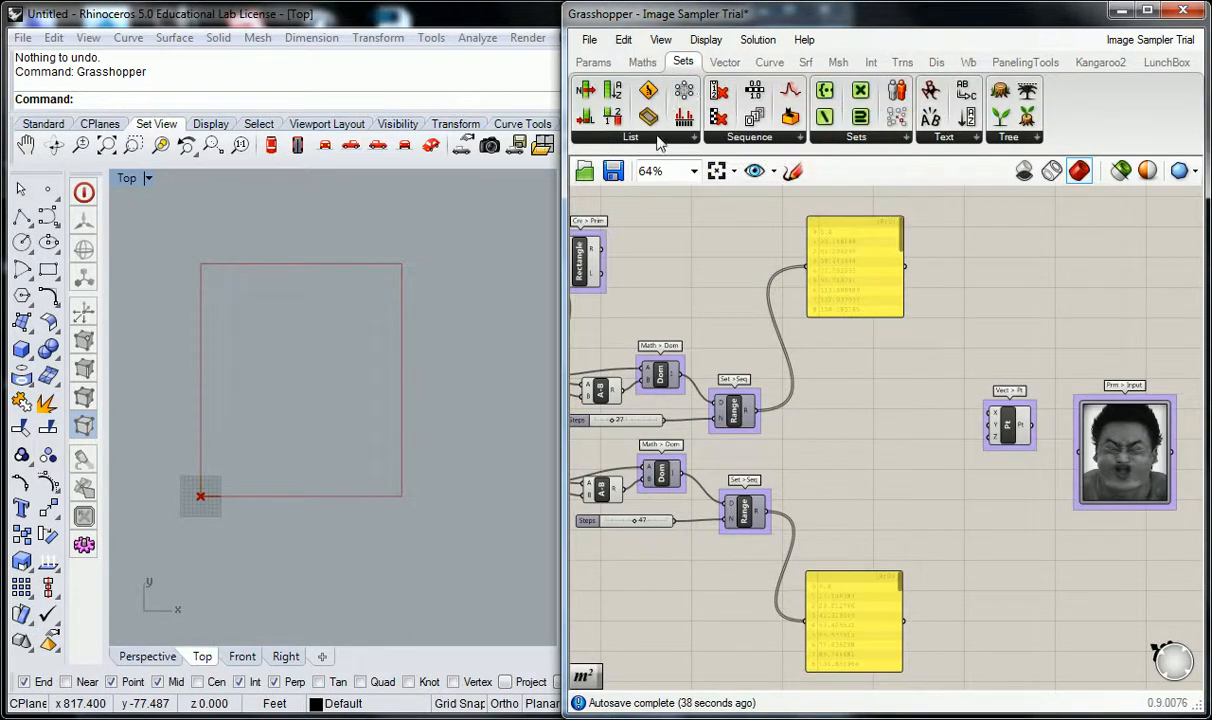
{"action": "left_click", "coordinate": [676, 139]}
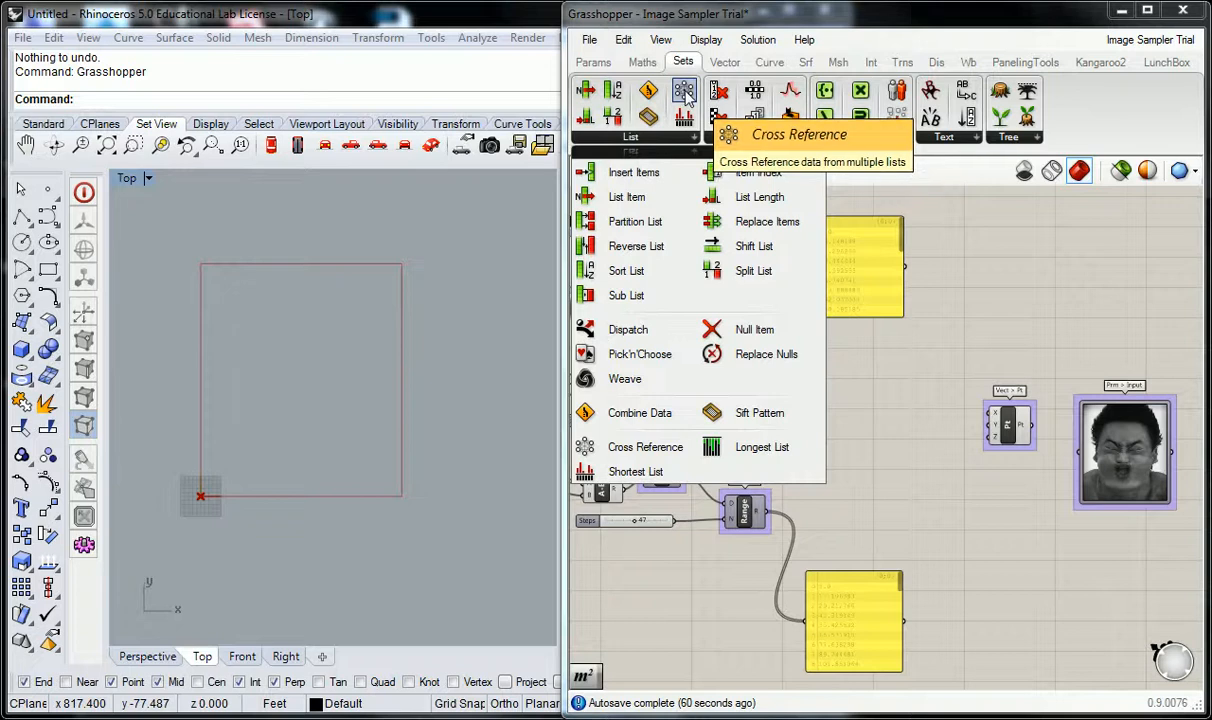
{"action": "left_click", "coordinate": [686, 96]}
{"action": "left_click", "coordinate": [866, 455]}
{"action": "scroll", "coordinate": [863, 458], "scroll_direction": "up", "scroll_amount": 2}
{"action": "right_click_drag", "start_coordinate": [810, 470], "coordinate": [845, 437]}
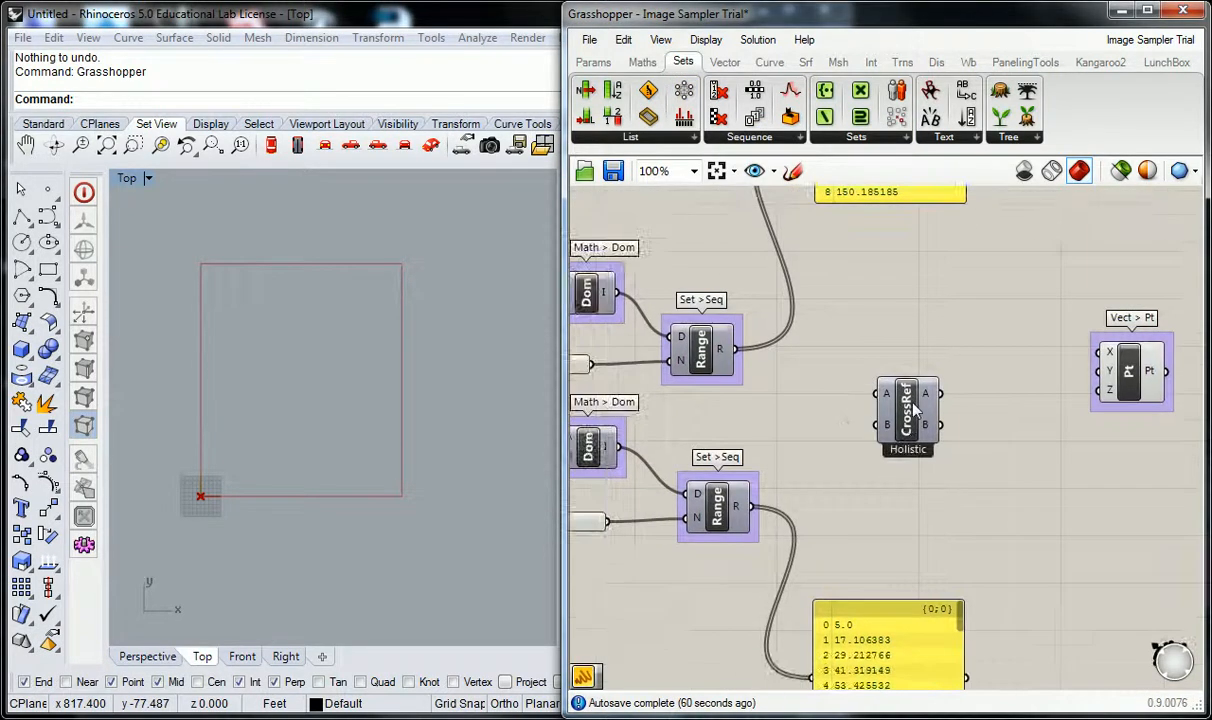
{"action": "scroll", "coordinate": [855, 405], "scroll_direction": "up", "scroll_amount": 2}
Group the Cross Reference component and label the group "Set > List".
{"action": "left_click", "coordinate": [681, 140]}
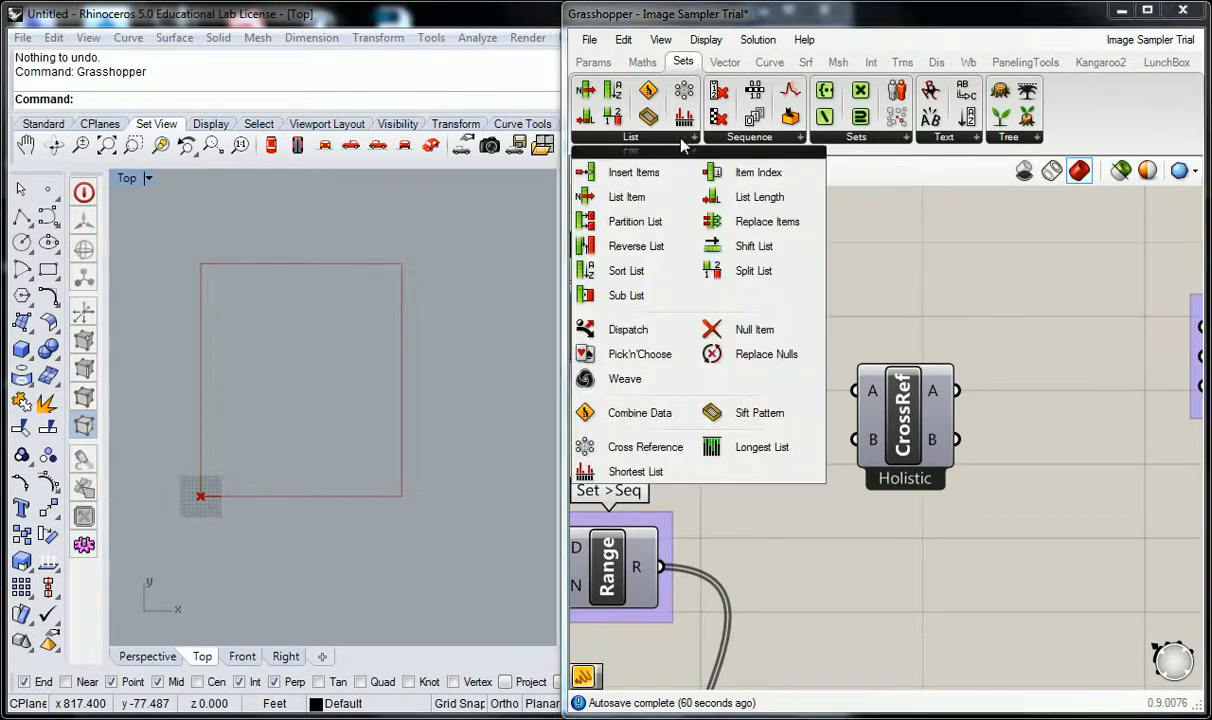
{"action": "left_click", "coordinate": [908, 410]}
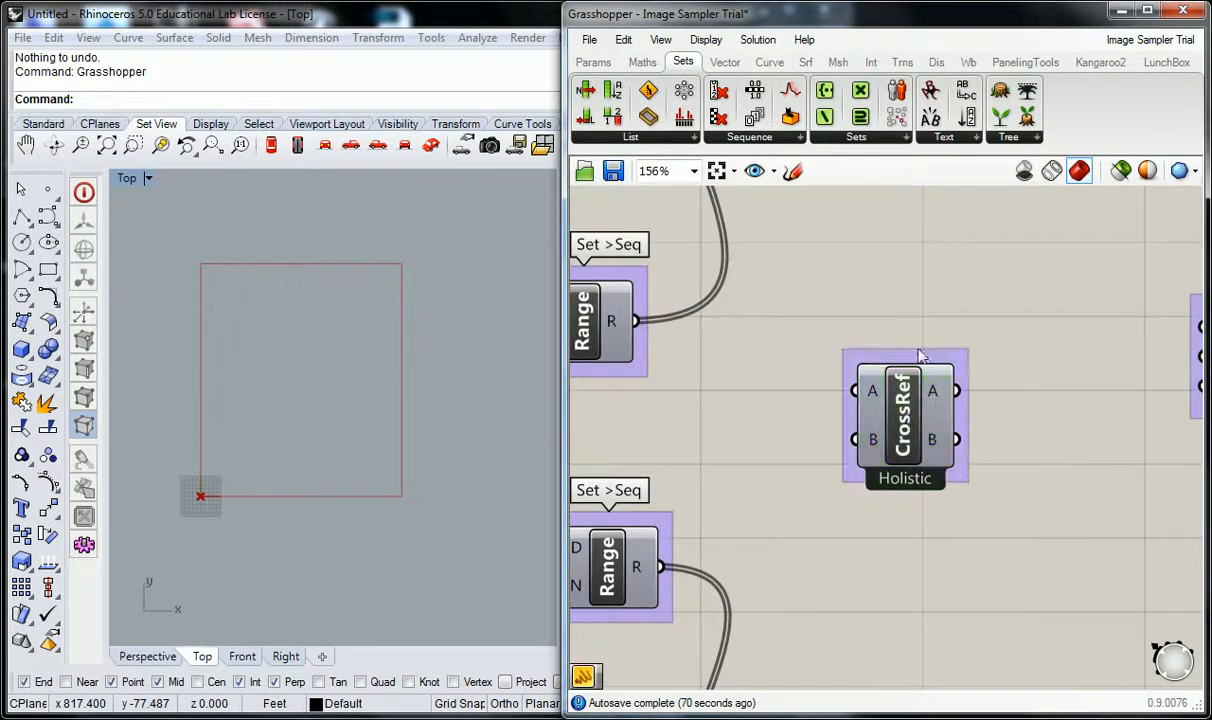
{"action": "right_click", "coordinate": [918, 357]}
{"action": "type", "text": "Set > List"}
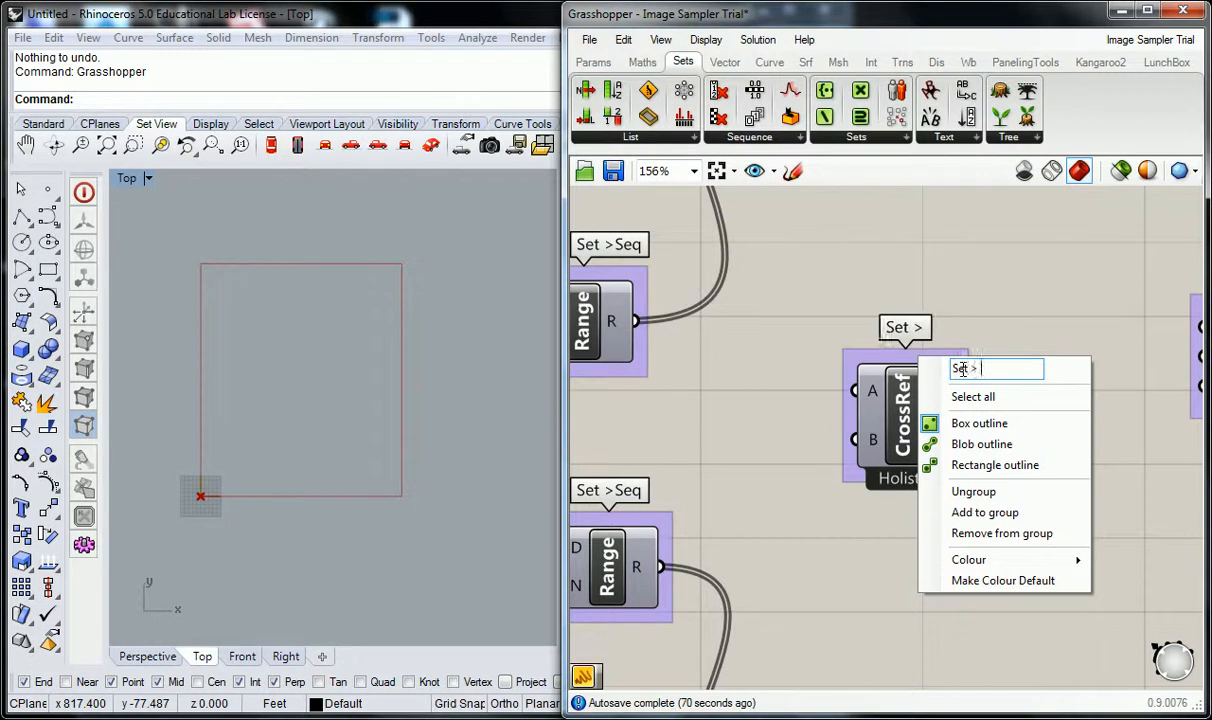
{"action": "left_click", "coordinate": [1031, 284]}
Connect the upper Range's R output to Cross Reference input A and the lower Range's R output to input B.
{"action": "right_click_drag", "start_coordinate": [947, 420], "coordinate": [1018, 404]}
{"action": "scroll", "coordinate": [1005, 402], "scroll_direction": "down", "scroll_amount": 1}
{"action": "right_click_drag", "start_coordinate": [856, 386], "coordinate": [894, 385]}
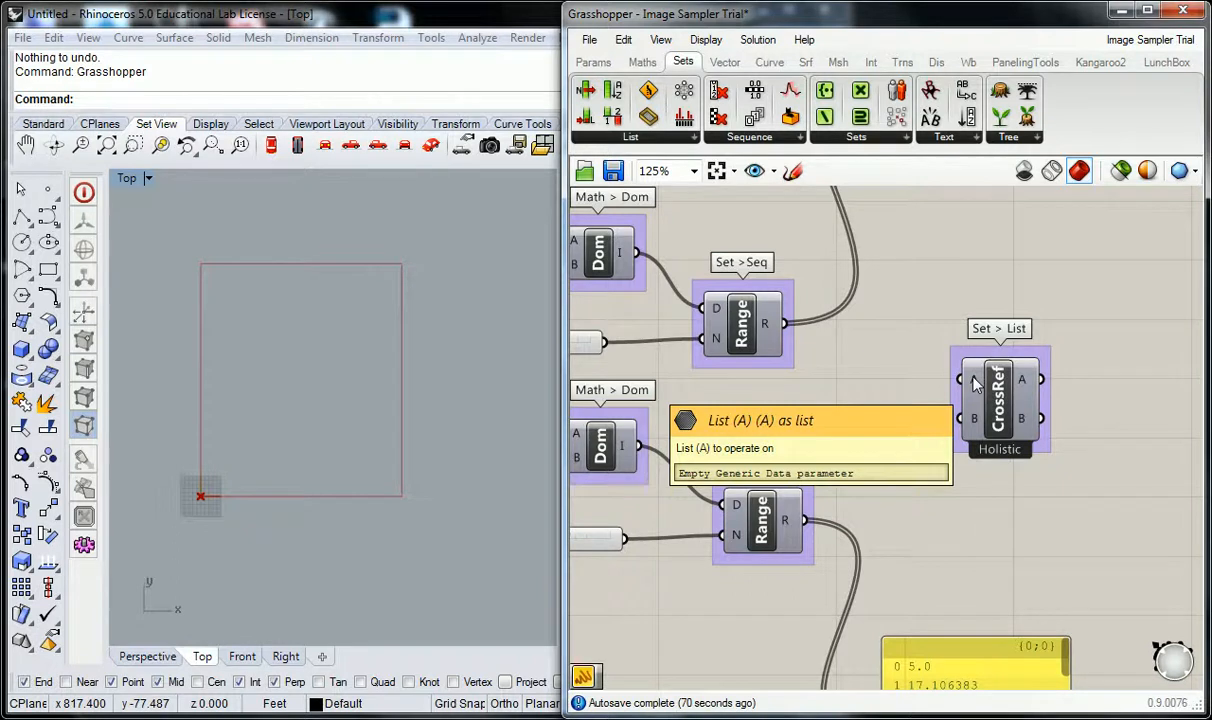
{"action": "scroll", "coordinate": [975, 383], "scroll_direction": "up", "scroll_amount": 4}
{"action": "scroll", "coordinate": [1030, 432], "scroll_direction": "up", "scroll_amount": 1}
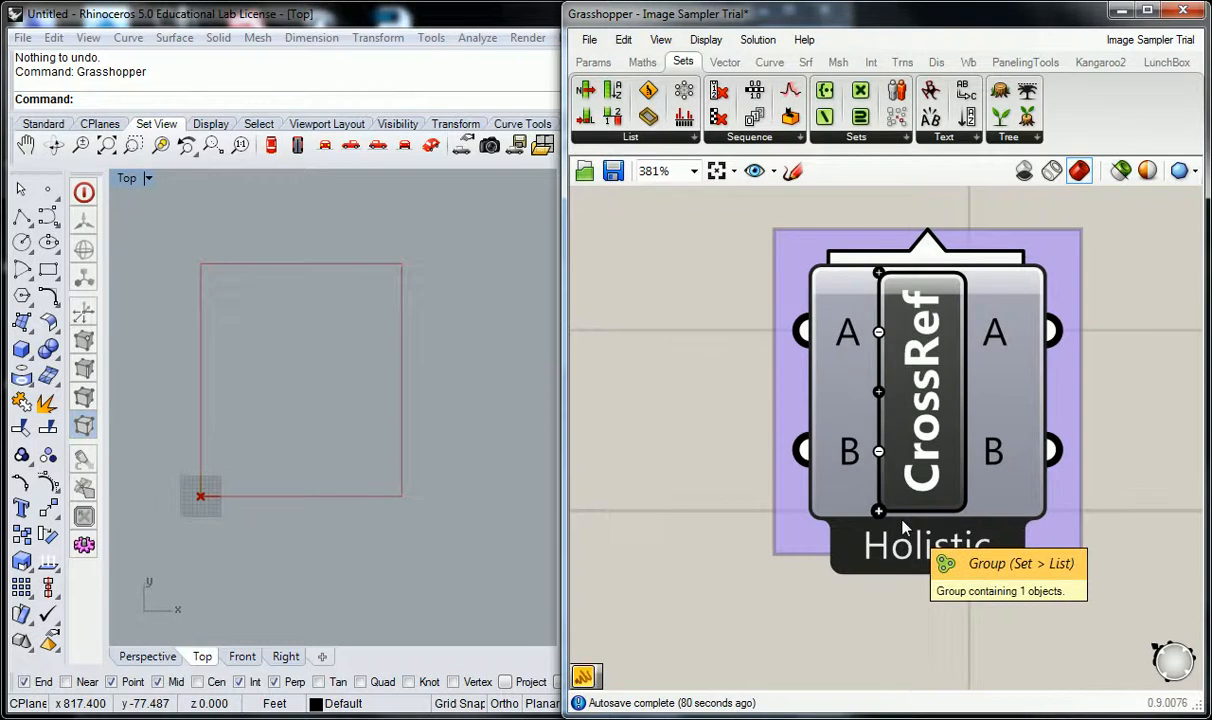
{"action": "scroll", "coordinate": [820, 330], "scroll_direction": "down", "scroll_amount": 5}
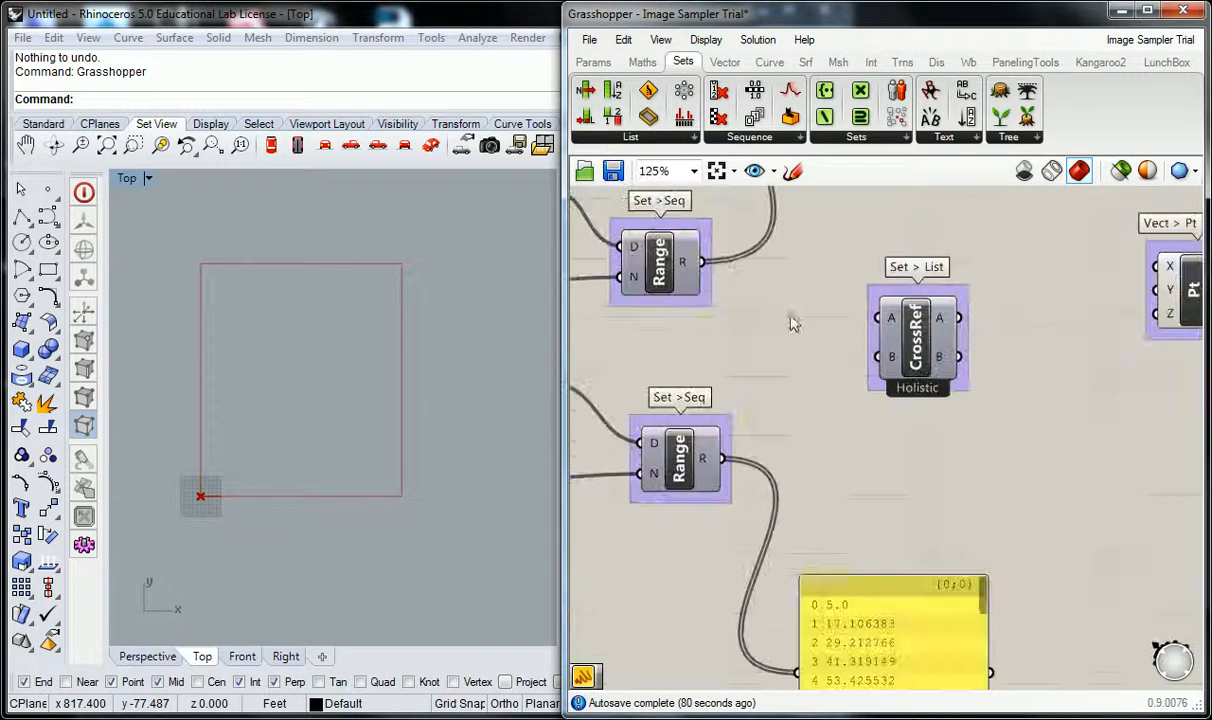
{"action": "mouse_move", "coordinate": [702, 262]}
{"action": "left_mouse_down"}
{"action": "mouse_move", "coordinate": [796, 304]}
{"action": "mouse_move", "coordinate": [880, 320]}
{"action": "mouse_move", "coordinate": [893, 359]}
{"action": "mouse_move", "coordinate": [893, 349]}
{"action": "left_mouse_up"}
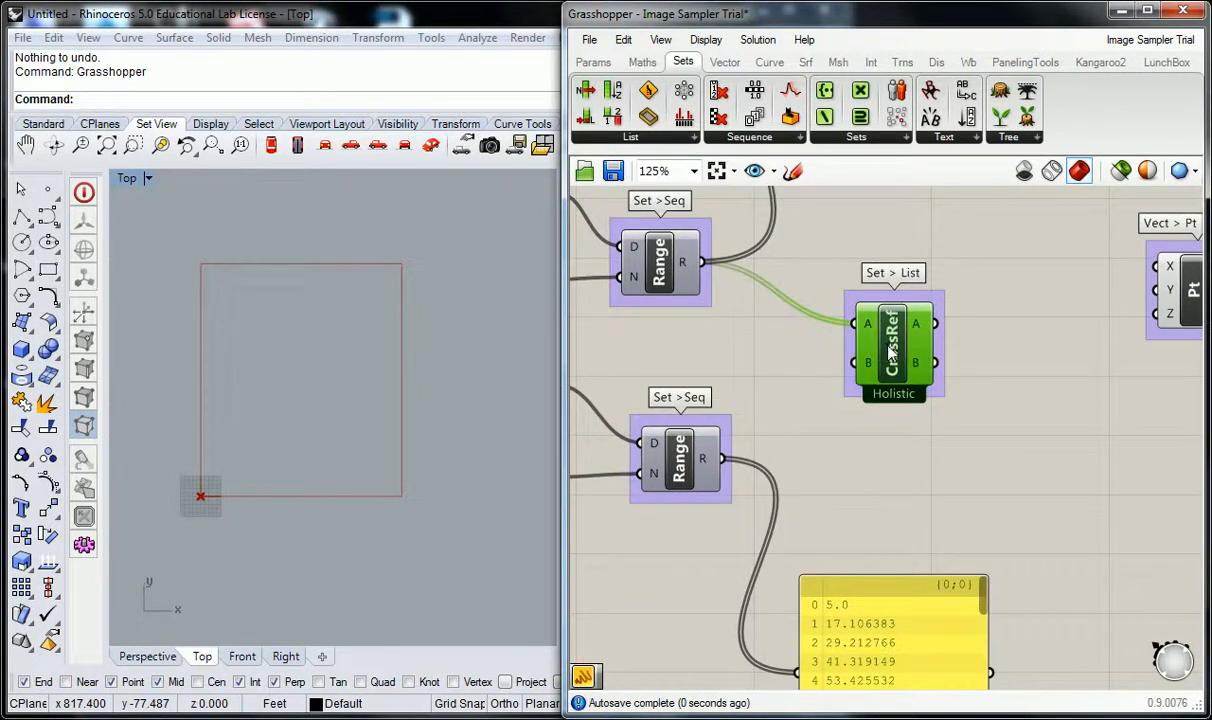
{"action": "left_click_drag", "start_coordinate": [723, 458], "coordinate": [856, 363]}
Examine the values in Cross Reference's A and B outputs and compare them with the lower Range's output.
{"action": "scroll", "coordinate": [868, 374], "scroll_direction": "up", "scroll_amount": 1}
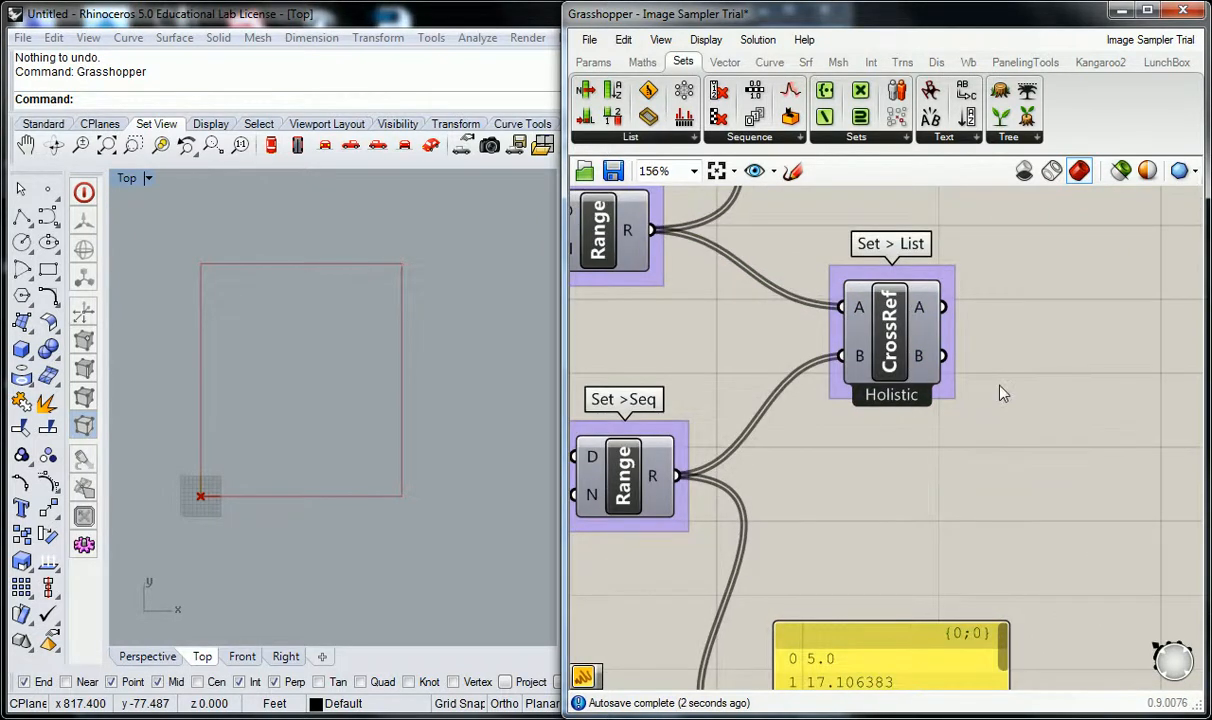
{"action": "right_click_drag", "start_coordinate": [979, 400], "coordinate": [862, 425]}
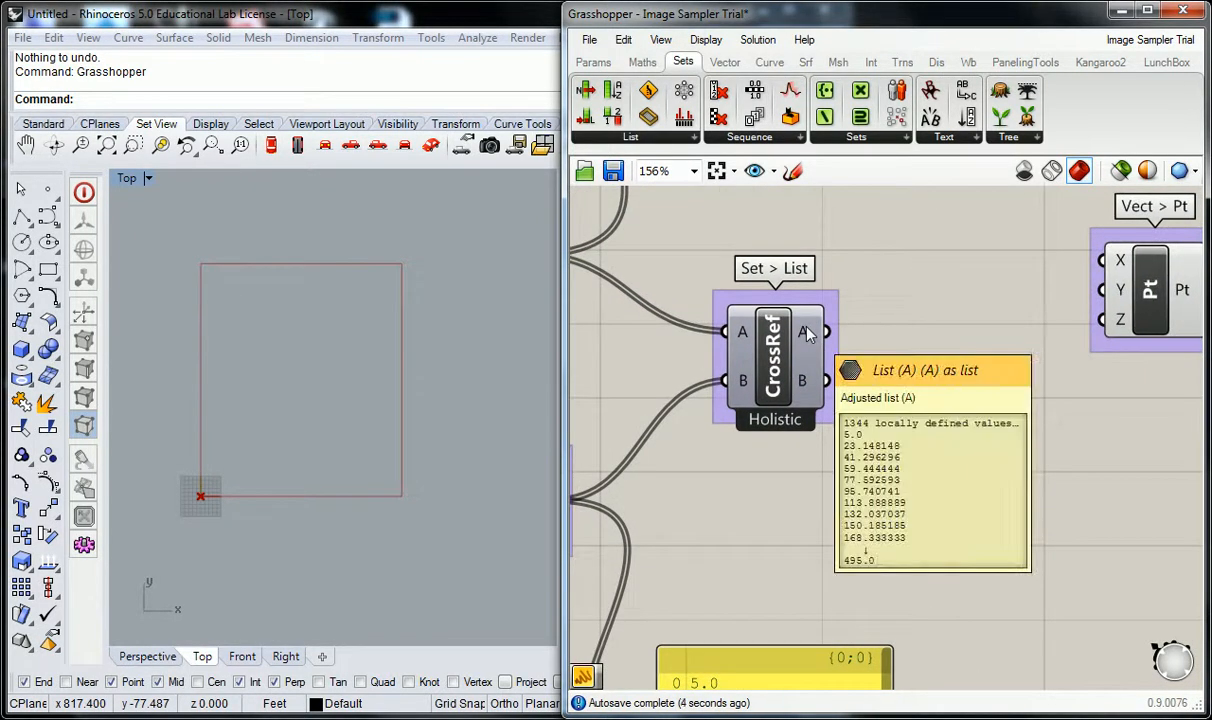
{"action": "scroll", "coordinate": [810, 333], "scroll_direction": "down", "scroll_amount": 1}
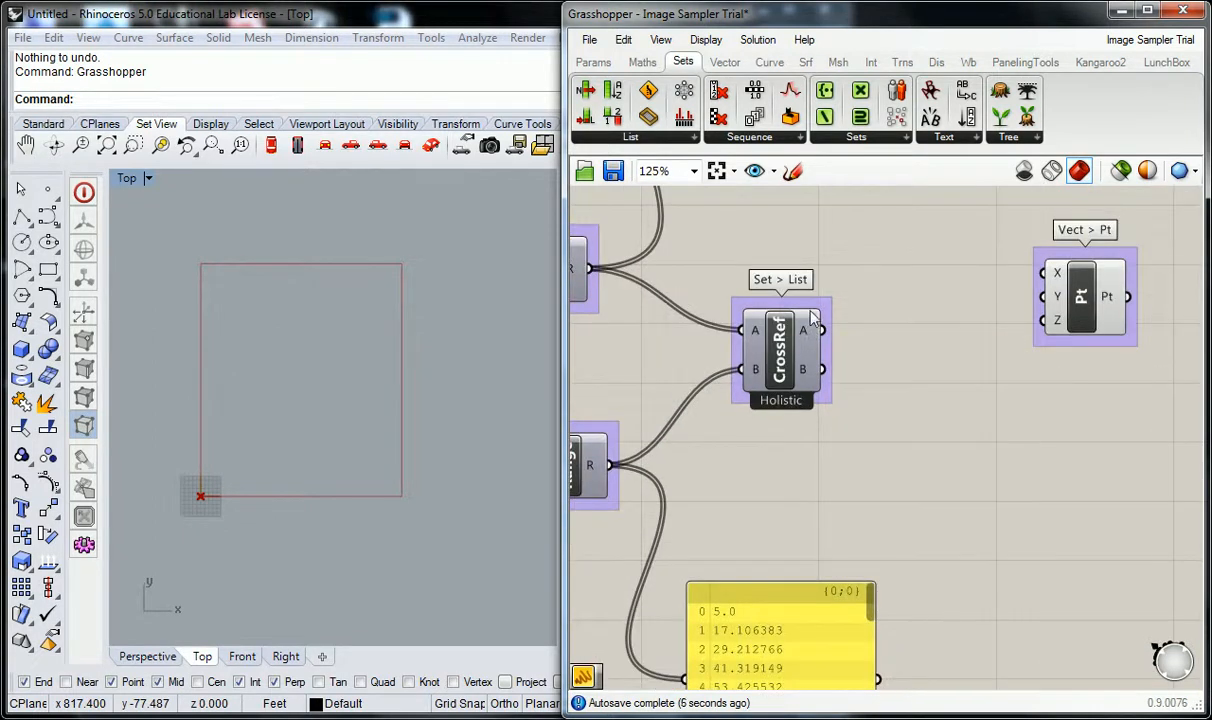
{"action": "right_click_drag", "start_coordinate": [814, 337], "coordinate": [876, 455]}
{"action": "scroll", "coordinate": [877, 456], "scroll_direction": "down", "scroll_amount": 2}
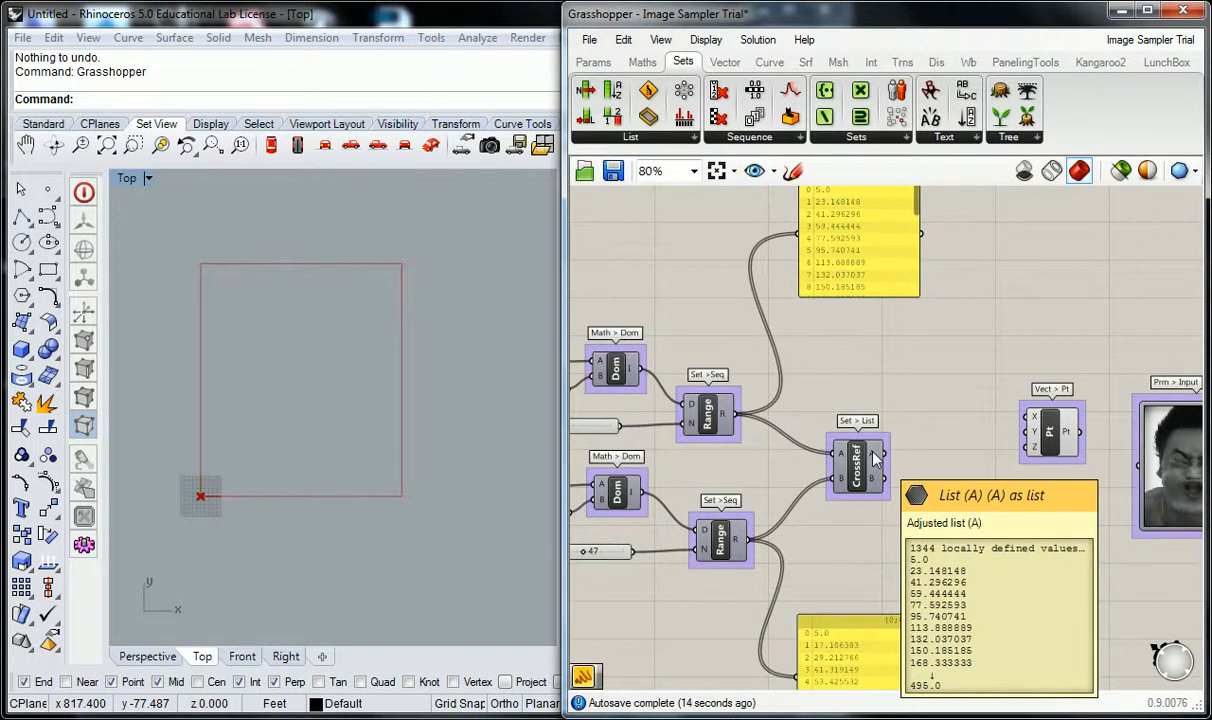
{"action": "right_click_drag", "start_coordinate": [876, 458], "coordinate": [875, 384]}
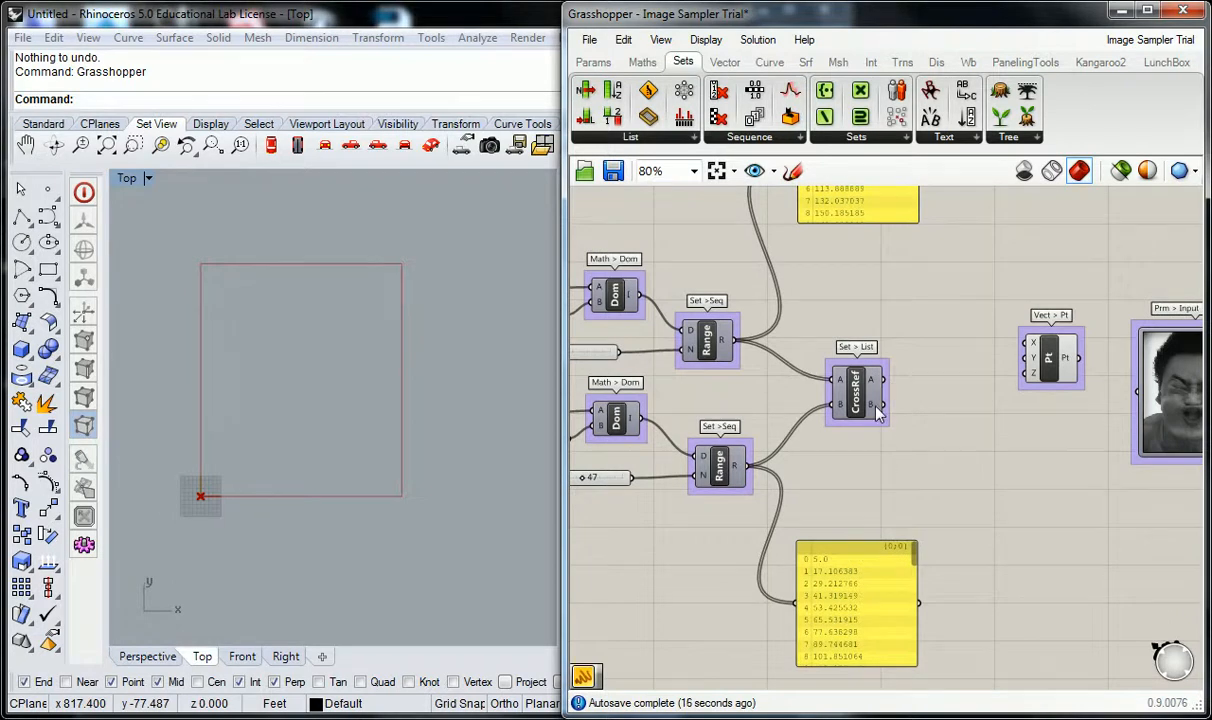
{"action": "mouse_move", "coordinate": [877, 412]}
{"action": "mouse_move", "coordinate": [736, 472]}
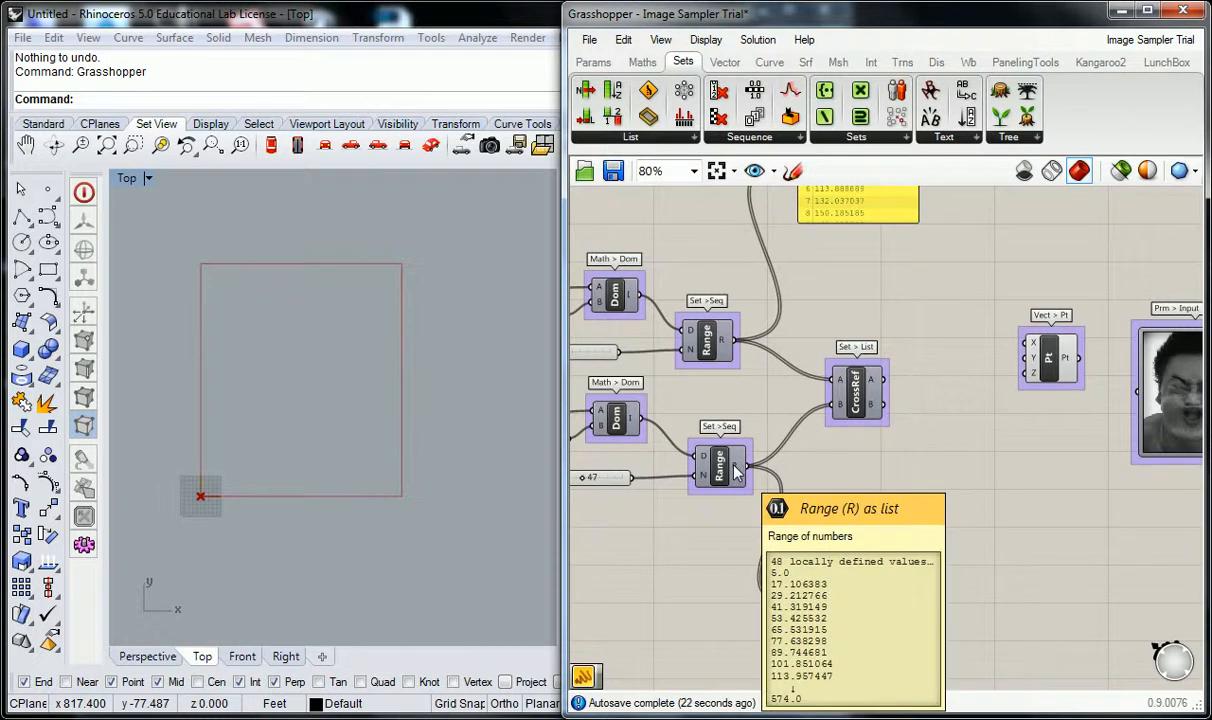
{"action": "left_click_drag", "start_coordinate": [818, 405], "coordinate": [846, 408]}
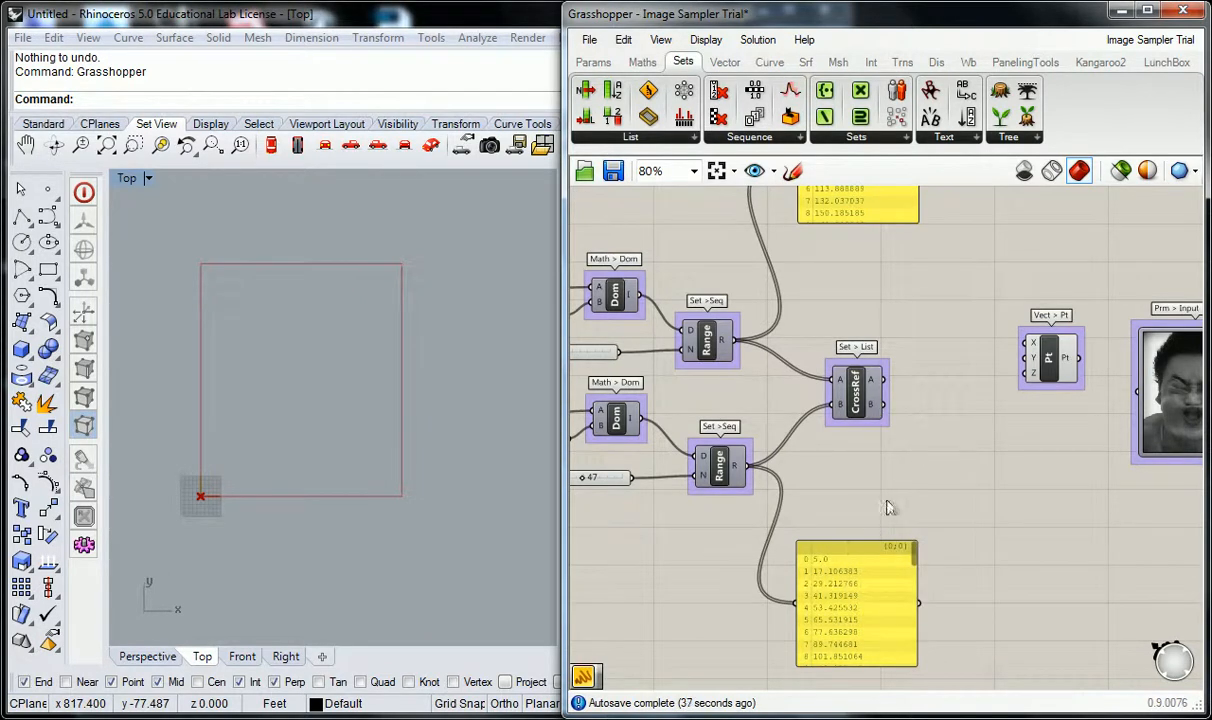
Duplicate the lower values panel, feed the copy from Cross Reference's B output, and make it taller.
{"action": "left_click", "coordinate": [873, 557]}
{"action": "left_click_drag", "start_coordinate": [874, 565], "coordinate": [1035, 525], "text": "alt"}
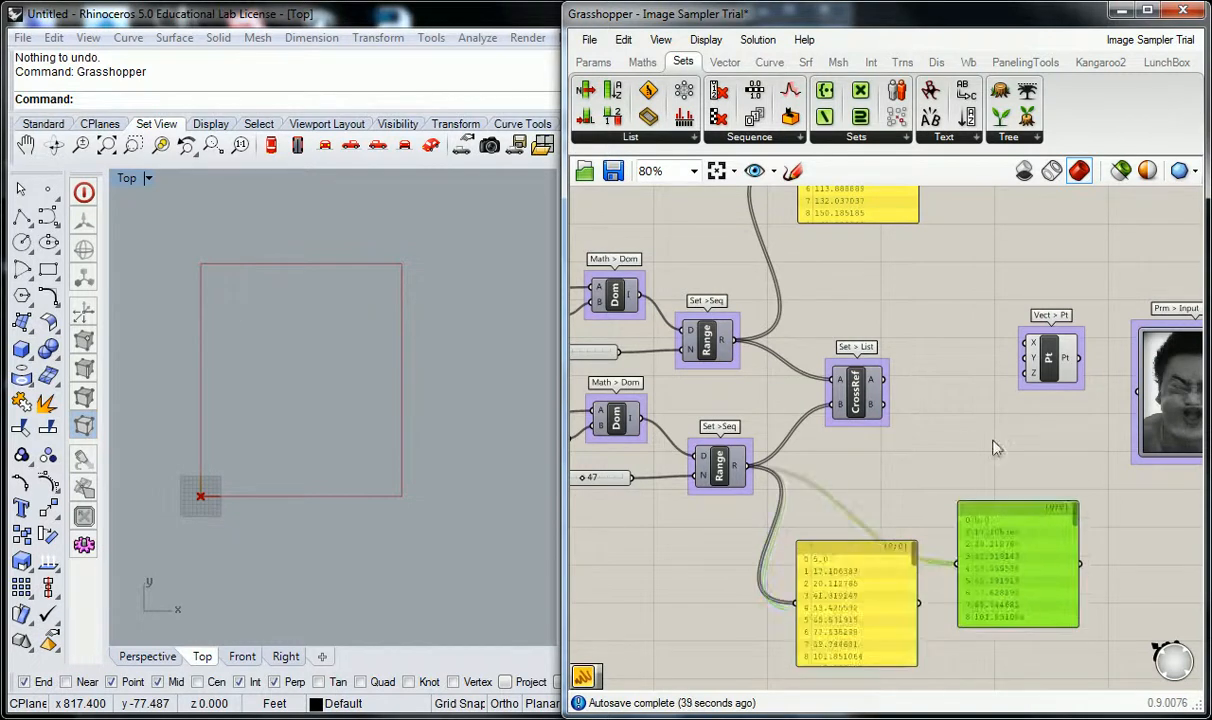
{"action": "left_click_drag", "start_coordinate": [884, 404], "coordinate": [952, 540]}
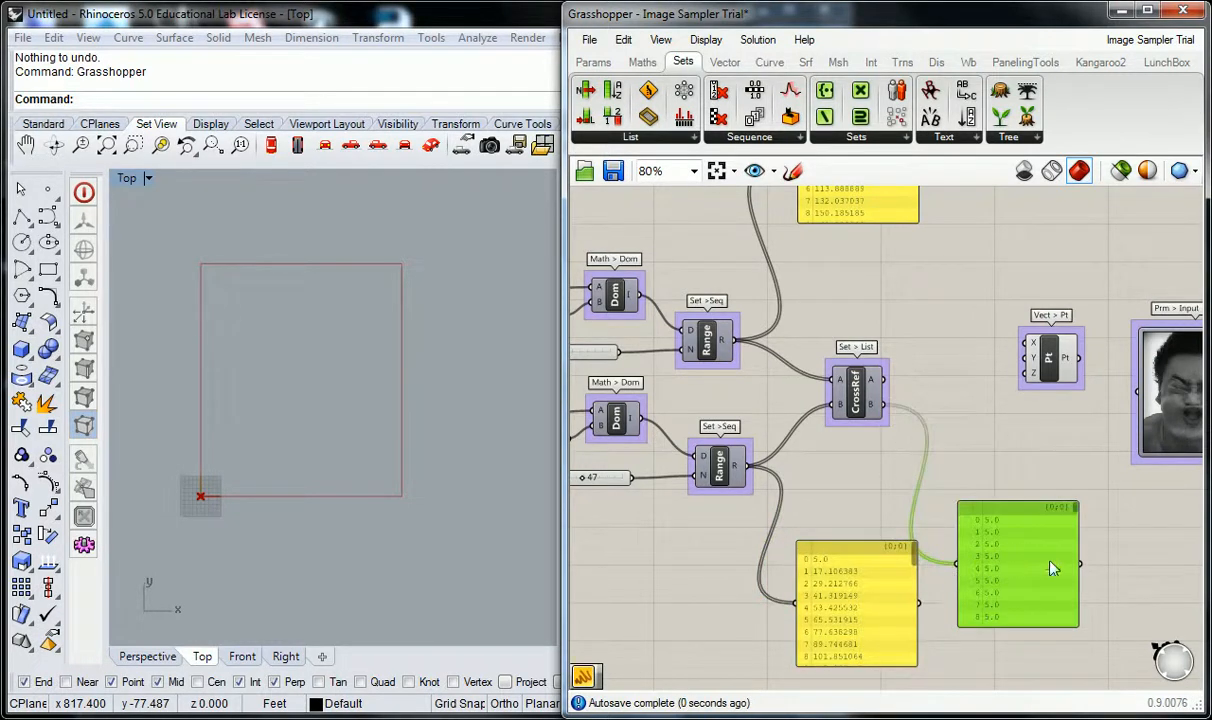
{"action": "left_click", "coordinate": [1040, 638]}
{"action": "left_click_drag", "start_coordinate": [1039, 626], "coordinate": [1039, 719]}
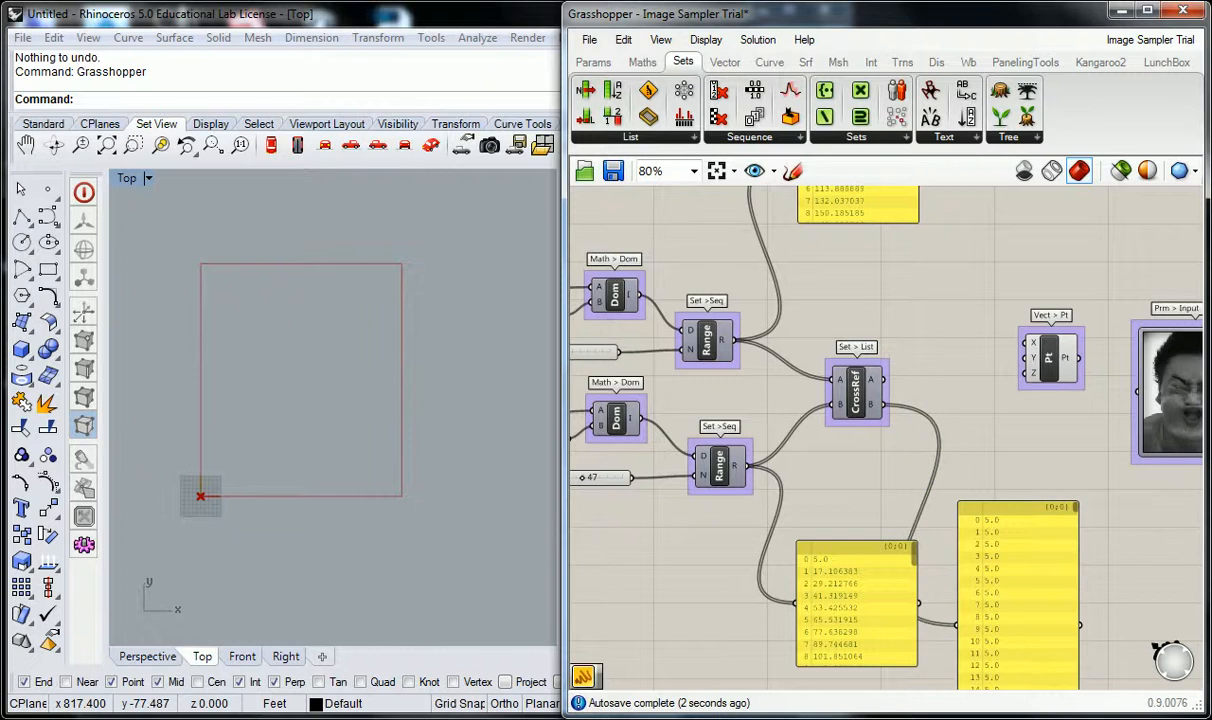
Examine the cross-referenced B values listed in the enlarged panel.
{"action": "scroll", "coordinate": [998, 485], "scroll_direction": "down", "scroll_amount": 4}
{"action": "right_click_drag", "start_coordinate": [1009, 541], "coordinate": [980, 472]}
{"action": "scroll", "coordinate": [981, 480], "scroll_direction": "up", "scroll_amount": 4}
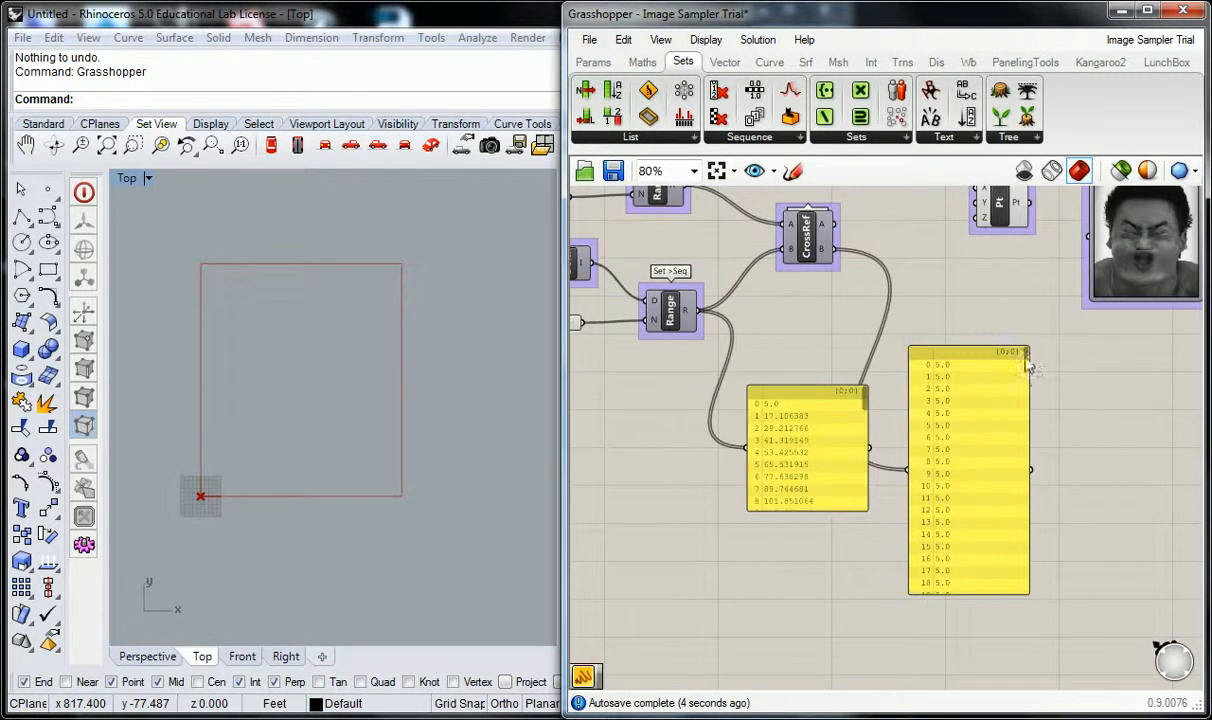
{"action": "mouse_move", "coordinate": [1025, 354]}
{"action": "left_mouse_down"}
{"action": "mouse_move", "coordinate": [1036, 418]}
{"action": "mouse_move", "coordinate": [1027, 355]}
{"action": "left_mouse_up"}
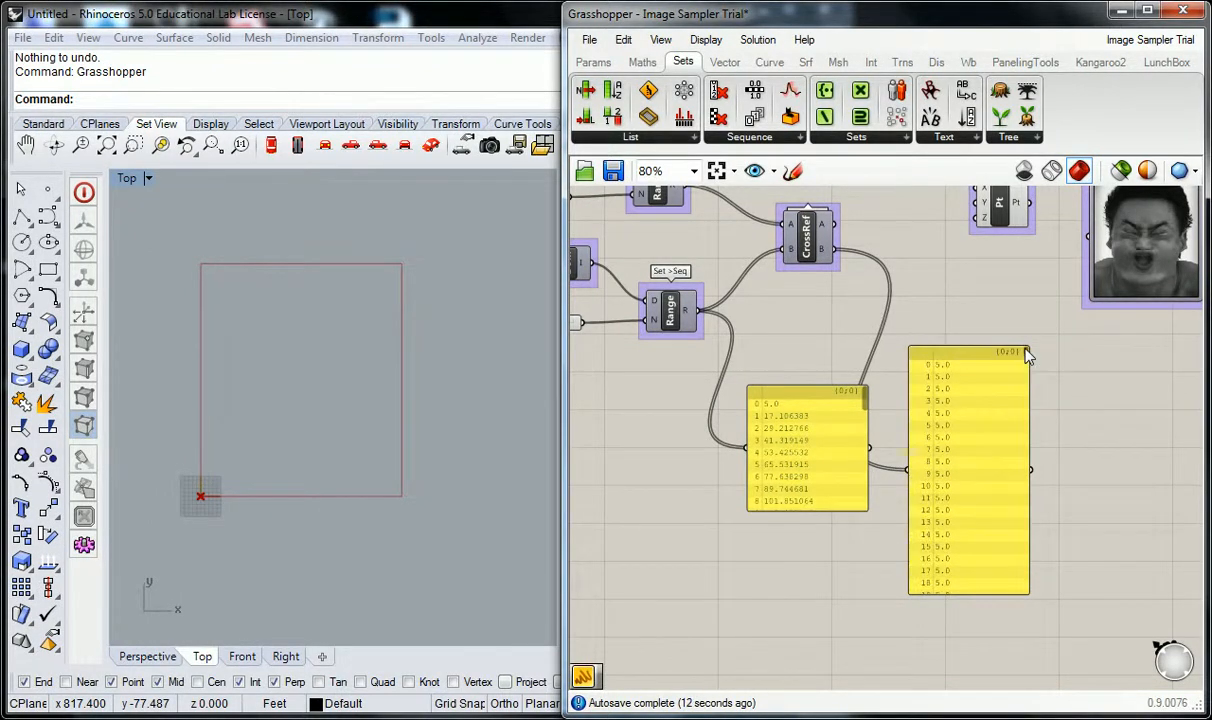
{"action": "right_click_drag", "start_coordinate": [640, 379], "coordinate": [603, 435]}
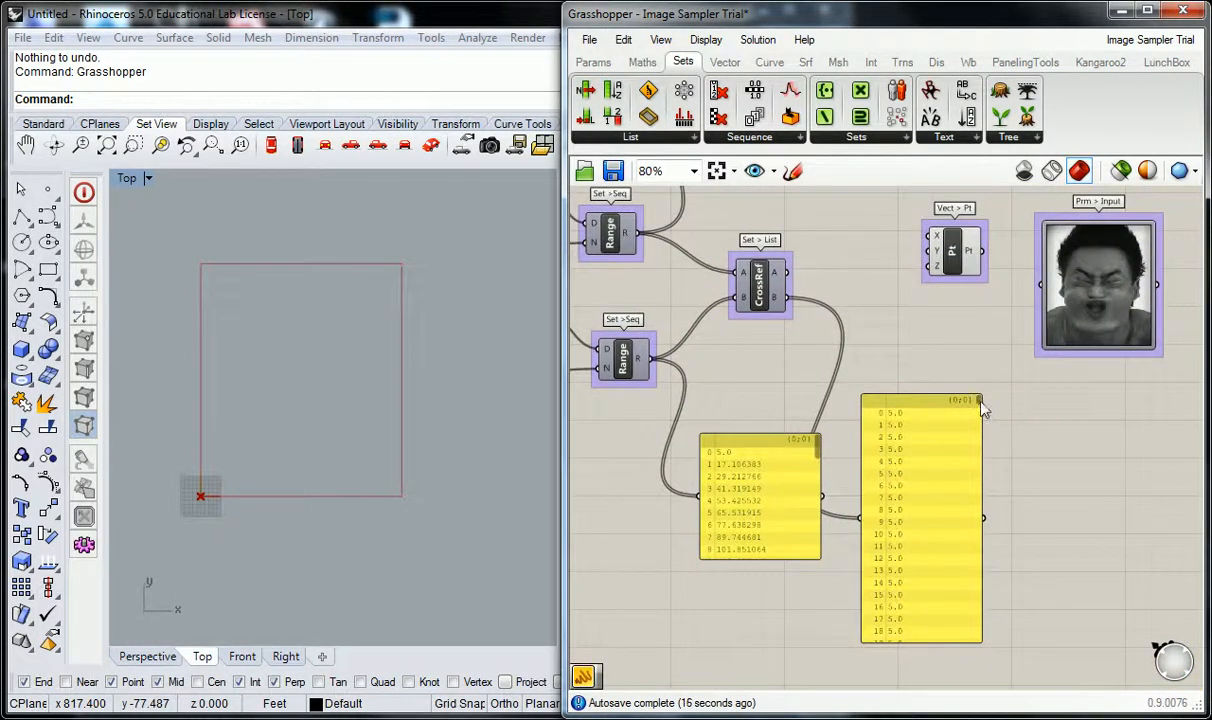
{"action": "mouse_move", "coordinate": [981, 407]}
{"action": "left_mouse_down"}
{"action": "mouse_move", "coordinate": [983, 422]}
{"action": "mouse_move", "coordinate": [983, 412]}
{"action": "left_mouse_up"}
{"action": "scroll", "coordinate": [926, 414], "scroll_direction": "up", "scroll_amount": 3}
Delete the enlarged panel connected to Cross Reference's B output.
{"action": "scroll", "coordinate": [935, 426], "scroll_direction": "down", "scroll_amount": 2}
{"action": "scroll", "coordinate": [937, 430], "scroll_direction": "down", "scroll_amount": 2}
{"action": "left_click", "coordinate": [894, 437]}
{"action": "key", "text": "Delete"}
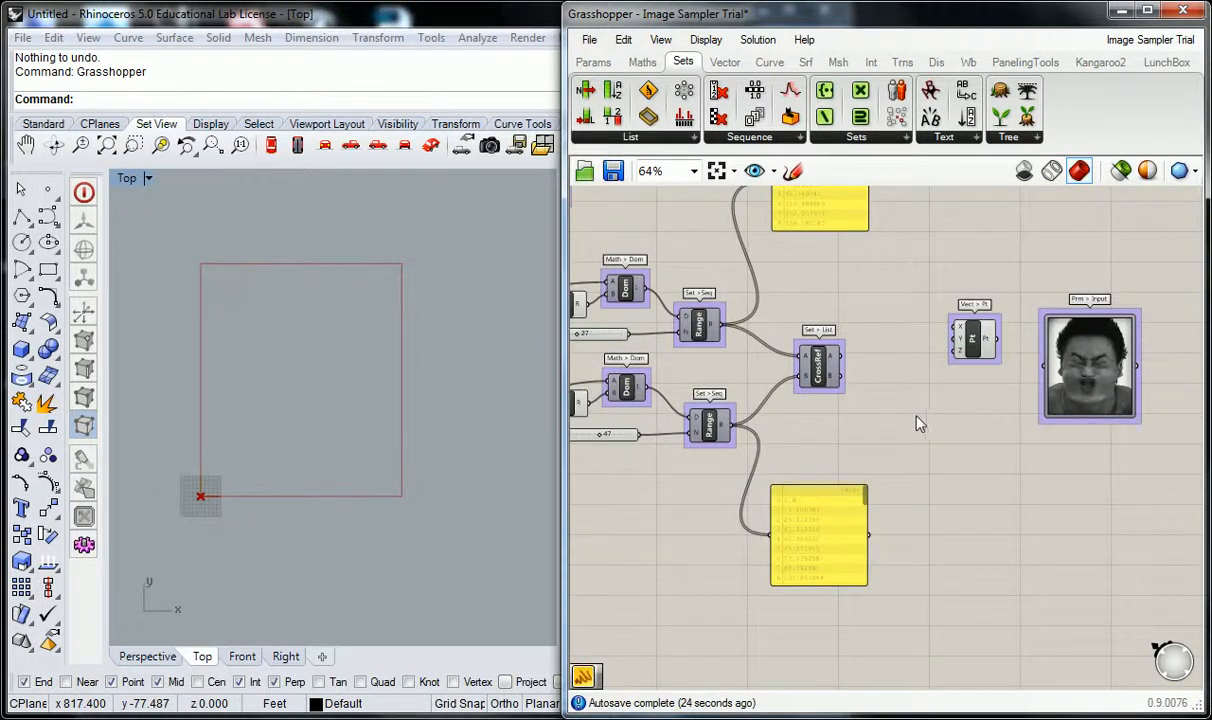
Move the Construct Point component close beside the Cross Reference component.
{"action": "right_click_drag", "start_coordinate": [920, 417], "coordinate": [919, 442]}
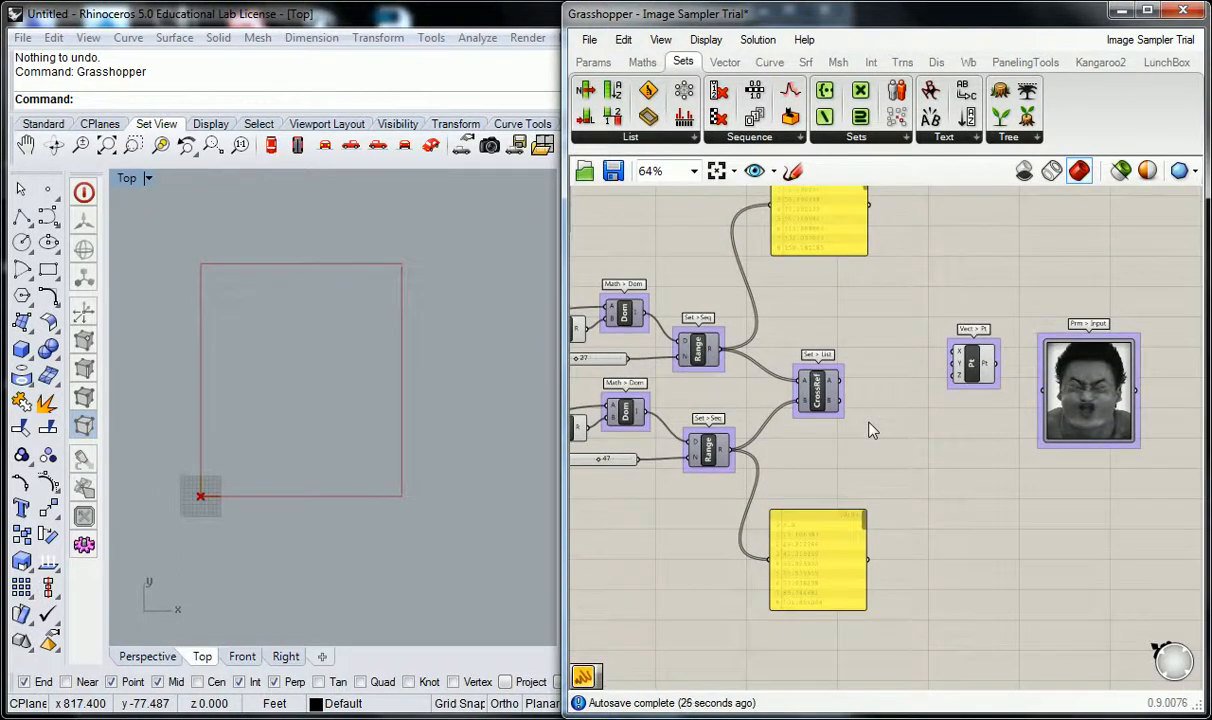
{"action": "right_click_drag", "start_coordinate": [933, 425], "coordinate": [843, 424]}
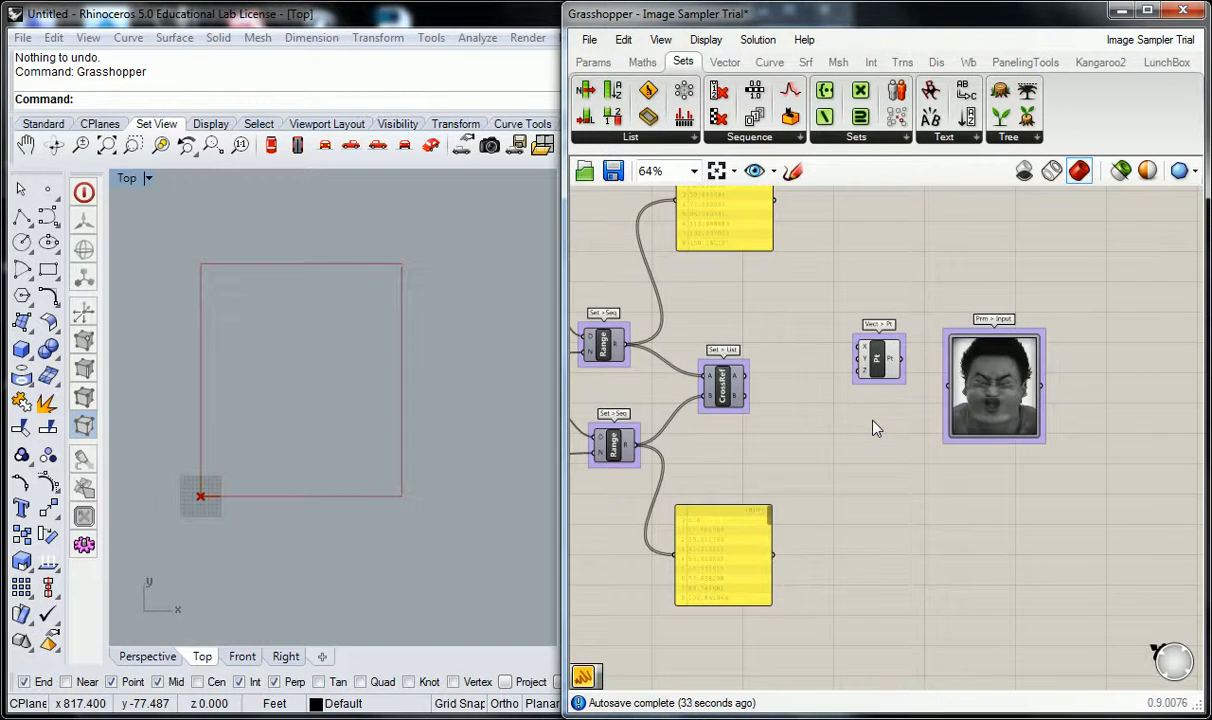
{"action": "left_click_drag", "start_coordinate": [876, 357], "coordinate": [824, 392]}
{"action": "left_click", "coordinate": [784, 394]}
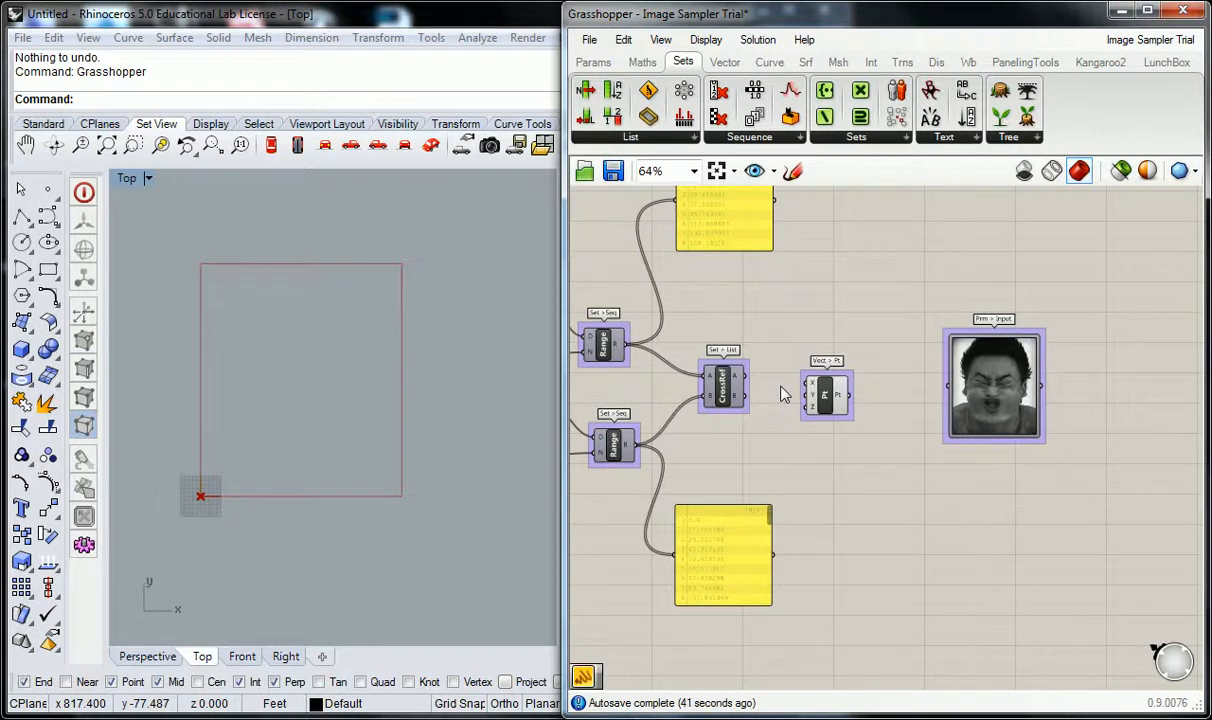
Connect Cross Reference's A output to Construct Point's X input and its B output to the Y input.
{"action": "right_click_drag", "start_coordinate": [364, 375], "coordinate": [360, 382]}
{"action": "right_click_drag", "start_coordinate": [263, 403], "coordinate": [276, 397]}
{"action": "scroll", "coordinate": [280, 390], "scroll_direction": "up", "scroll_amount": 1}
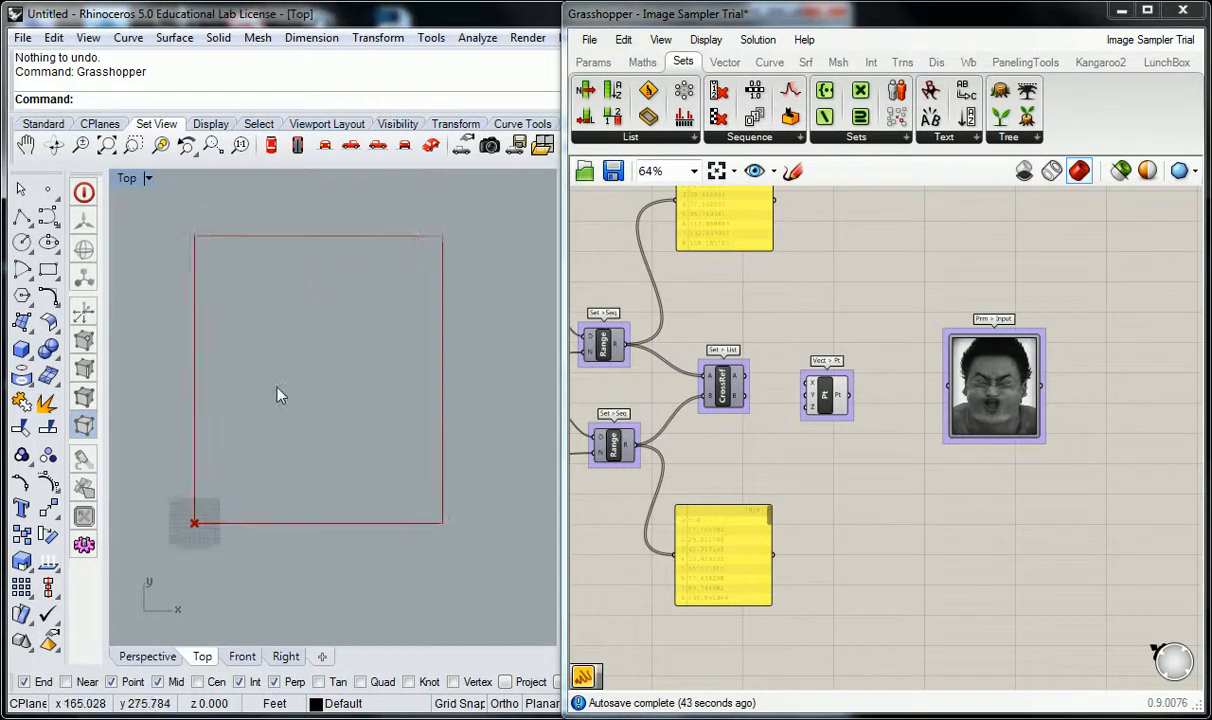
{"action": "scroll", "coordinate": [745, 378], "scroll_direction": "up", "scroll_amount": 2}
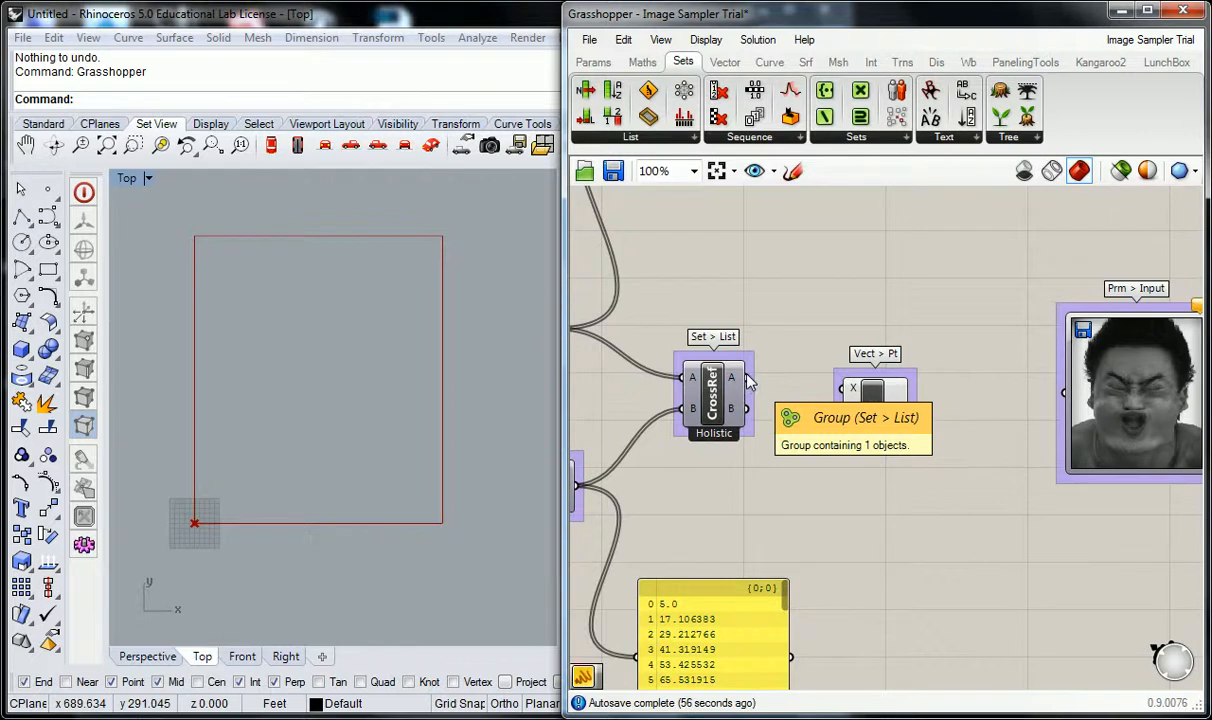
{"action": "left_click_drag", "start_coordinate": [752, 381], "coordinate": [854, 400]}
{"action": "scroll", "coordinate": [217, 545], "scroll_direction": "up", "scroll_amount": 4}
{"action": "scroll", "coordinate": [184, 508], "scroll_direction": "down", "scroll_amount": 4}
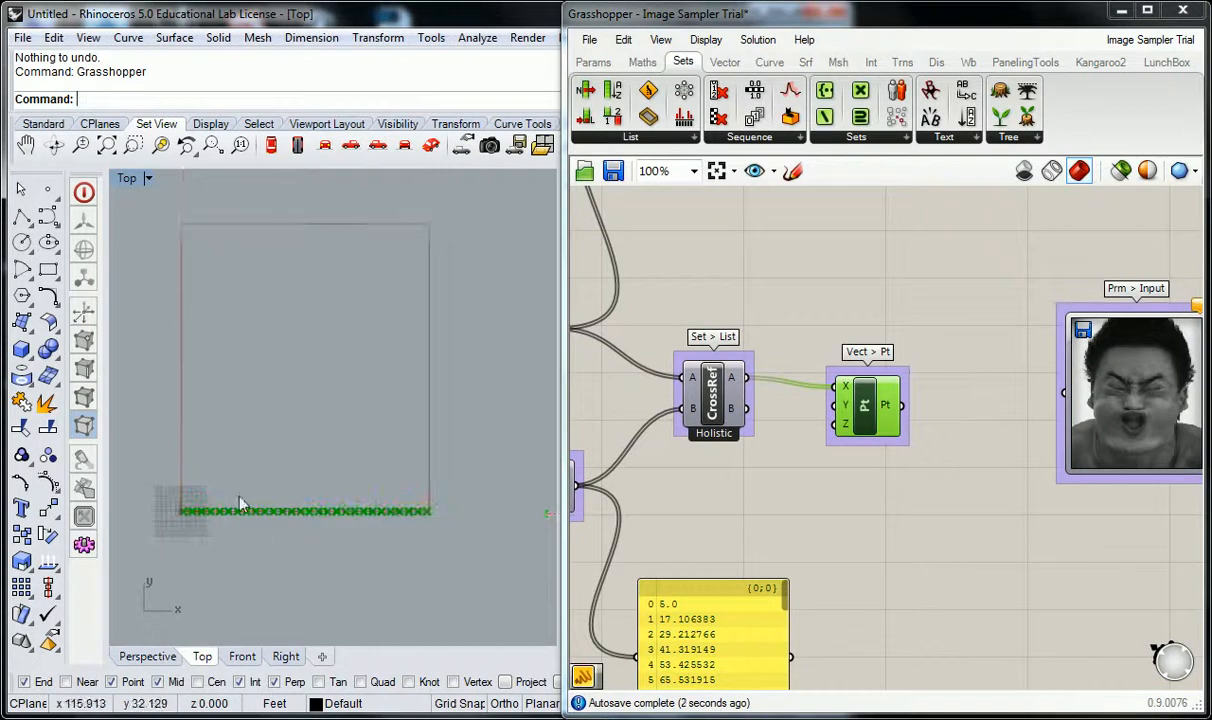
{"action": "left_click", "coordinate": [684, 500]}
{"action": "left_click_drag", "start_coordinate": [747, 409], "coordinate": [834, 405]}
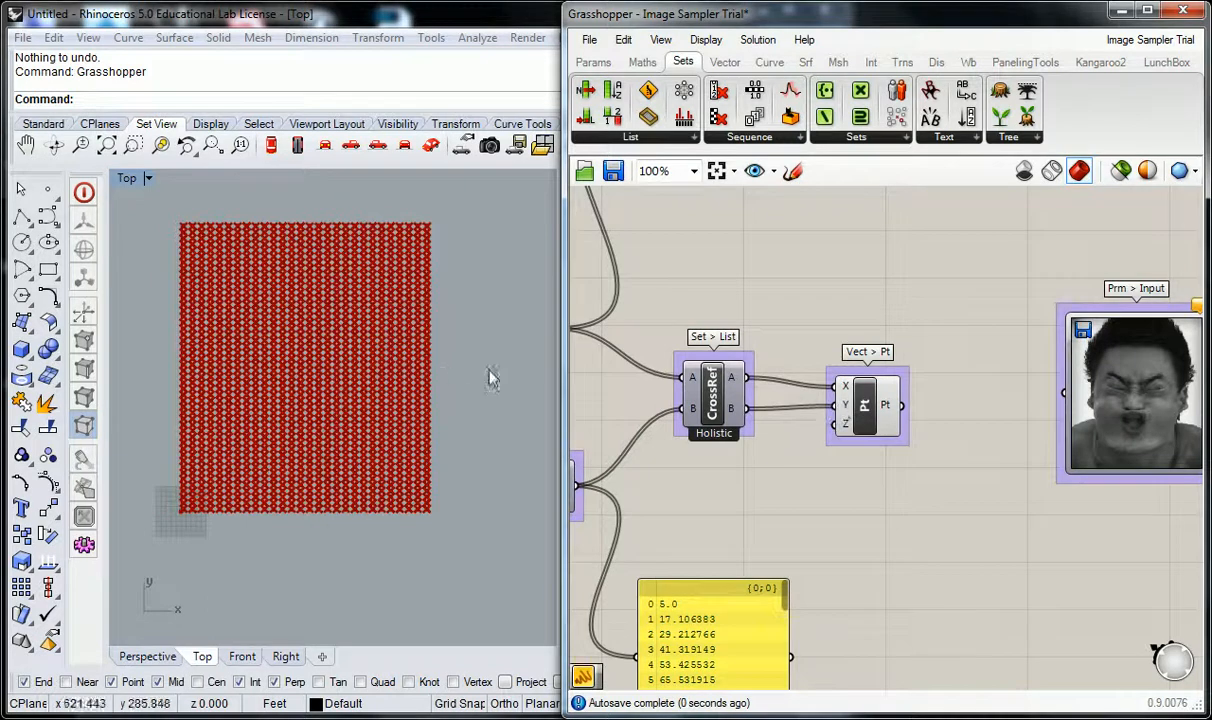
{"action": "scroll", "coordinate": [320, 330], "scroll_direction": "up", "scroll_amount": 5}
{"action": "right_click_drag", "start_coordinate": [303, 348], "coordinate": [326, 353]}
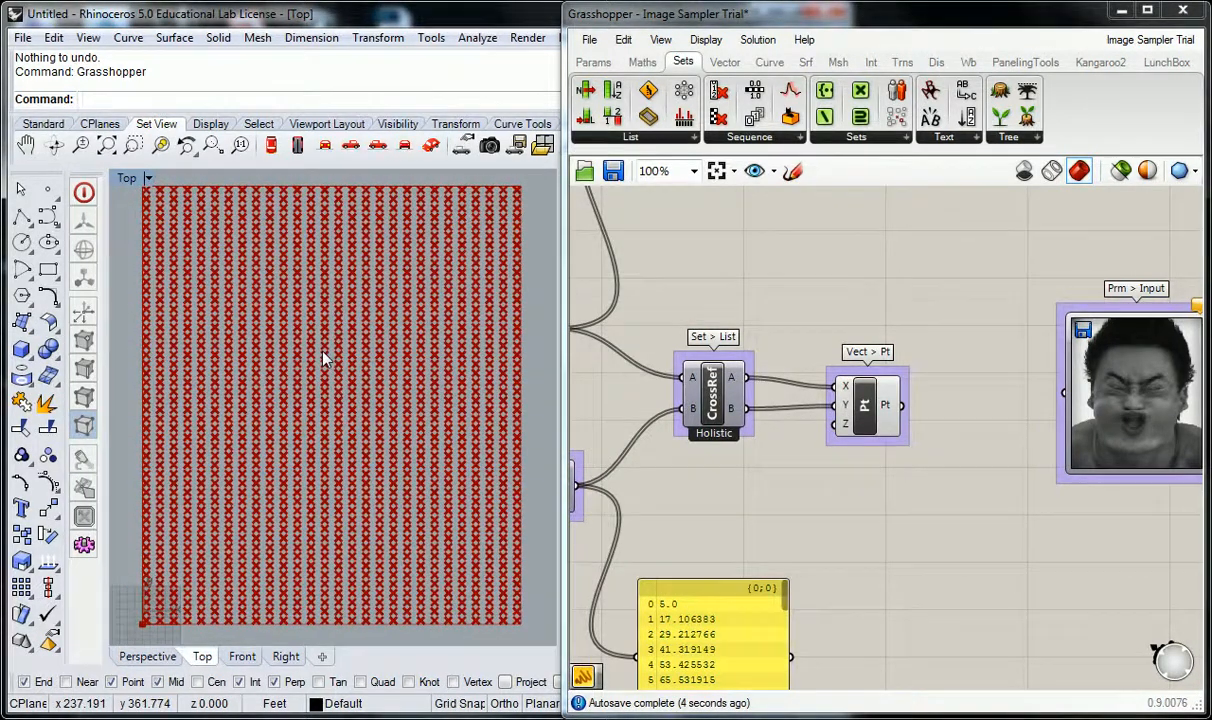
{"action": "left_click", "coordinate": [783, 288]}
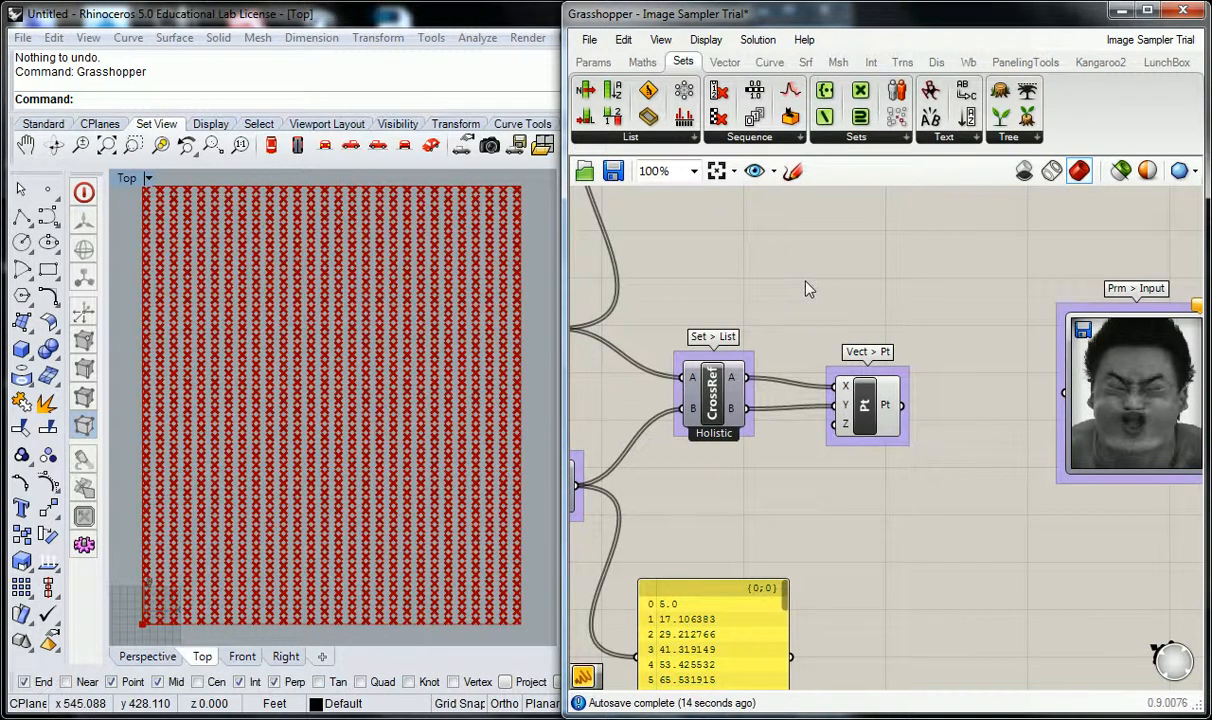
Set the upper Range's Steps slider to 18 and the lower Range's Steps slider to 34.
{"action": "left_click_drag", "start_coordinate": [862, 411], "coordinate": [830, 408]}
{"action": "left_click", "coordinate": [790, 310]}
{"action": "right_click_drag", "start_coordinate": [790, 310], "coordinate": [929, 344]}
{"action": "scroll", "coordinate": [929, 344], "scroll_direction": "down", "scroll_amount": 3}
{"action": "scroll", "coordinate": [713, 370], "scroll_direction": "up", "scroll_amount": 3}
{"action": "right_click_drag", "start_coordinate": [713, 370], "coordinate": [767, 400]}
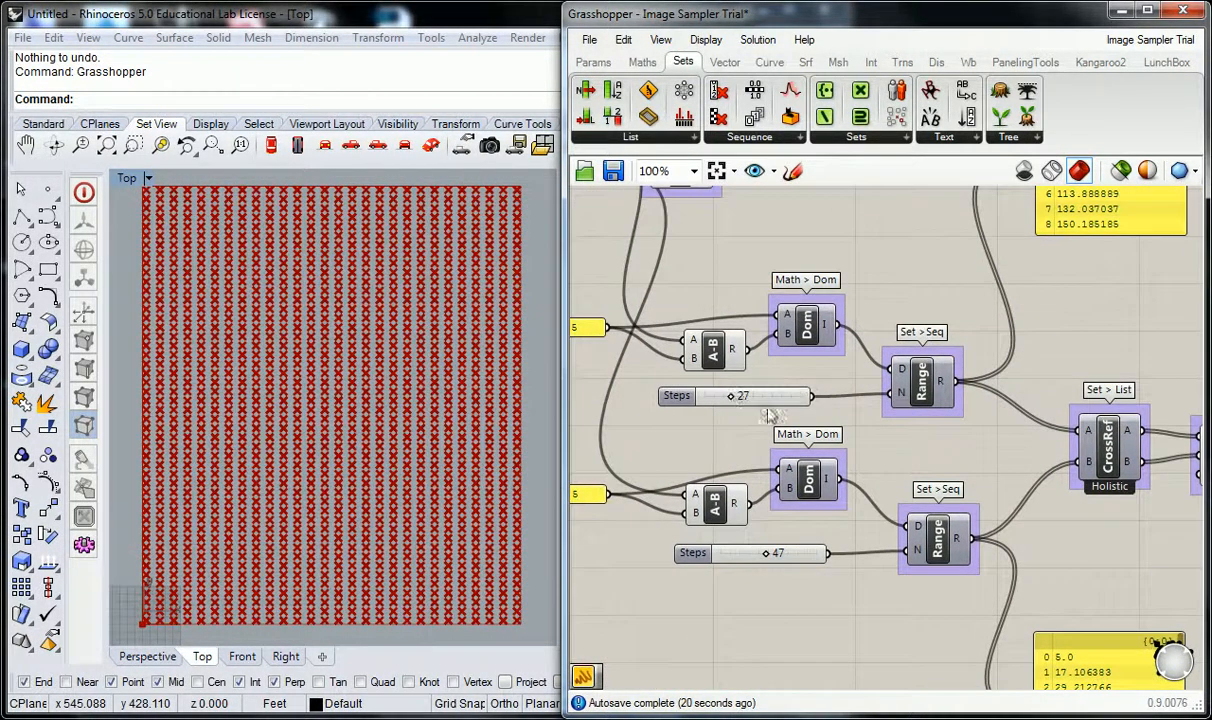
{"action": "right_click_drag", "start_coordinate": [933, 460], "coordinate": [740, 468]}
{"action": "right_click_drag", "start_coordinate": [935, 432], "coordinate": [743, 434]}
{"action": "right_click_drag", "start_coordinate": [582, 415], "coordinate": [852, 429]}
{"action": "mouse_move", "coordinate": [776, 420]}
{"action": "left_mouse_down"}
{"action": "mouse_move", "coordinate": [793, 421]}
{"action": "mouse_move", "coordinate": [771, 420]}
{"action": "left_mouse_up"}
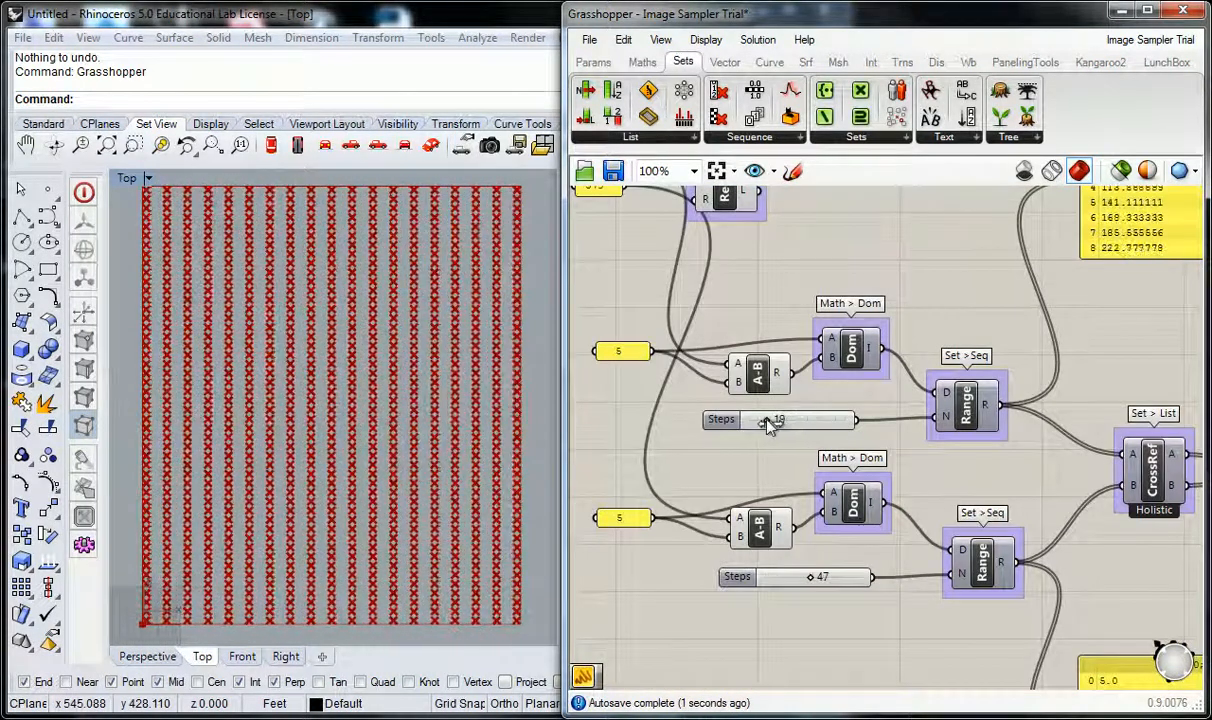
{"action": "mouse_move", "coordinate": [815, 580]}
{"action": "left_mouse_down"}
{"action": "mouse_move", "coordinate": [839, 579]}
{"action": "mouse_move", "coordinate": [800, 577]}
{"action": "left_mouse_up"}
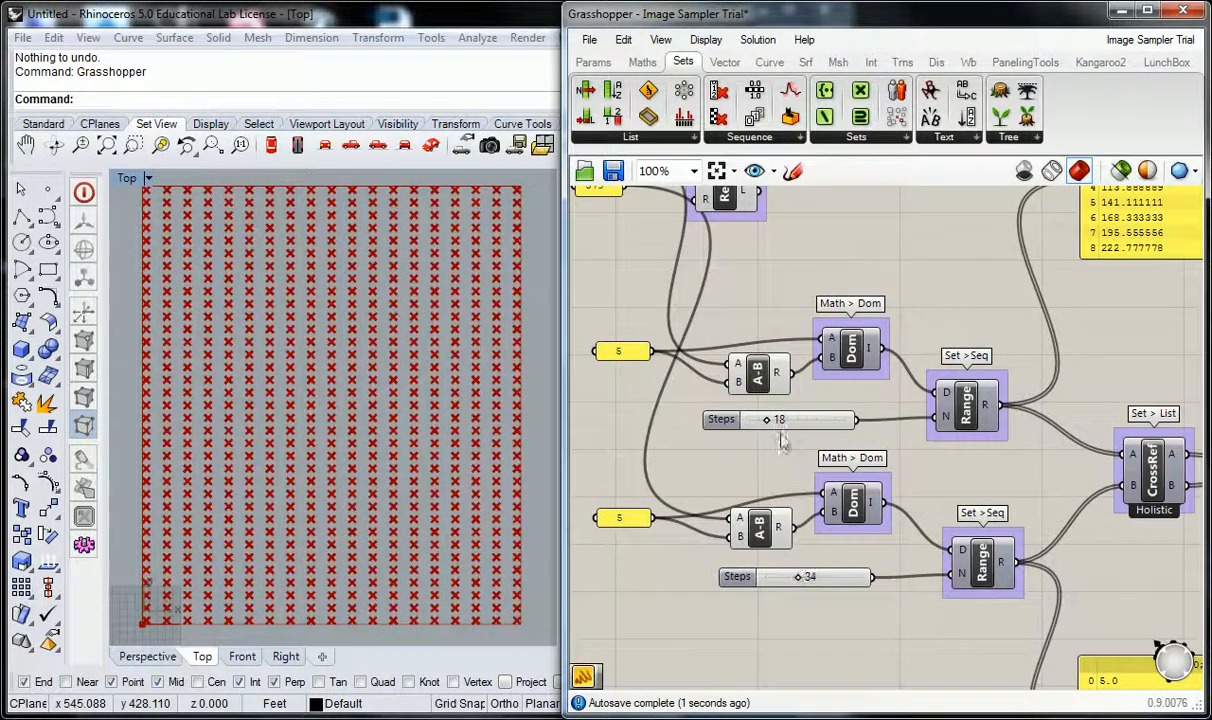
Set the upper Range's Steps slider to 29 and the lower Range's Steps slider to 49.
{"action": "left_click_drag", "start_coordinate": [767, 420], "coordinate": [778, 420]}
{"action": "left_click_drag", "start_coordinate": [793, 573], "coordinate": [812, 577]}
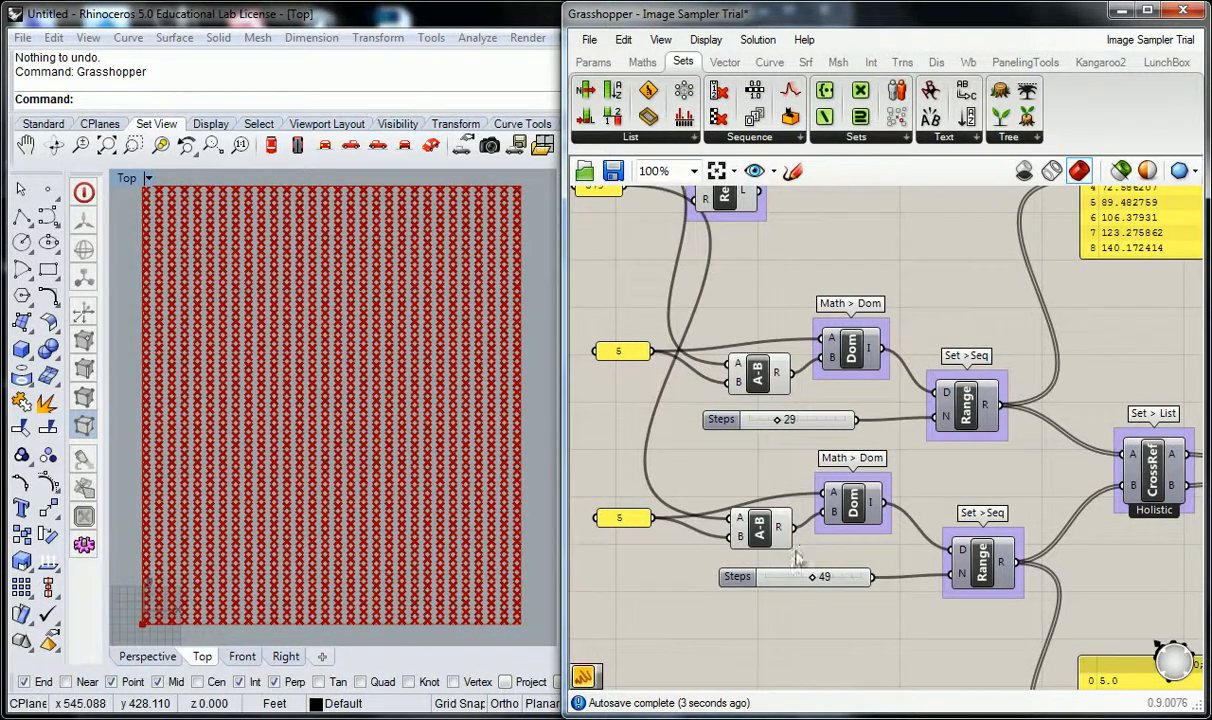
{"action": "scroll", "coordinate": [948, 310], "scroll_direction": "down", "scroll_amount": 2}
{"action": "scroll", "coordinate": [936, 373], "scroll_direction": "up", "scroll_amount": 3}
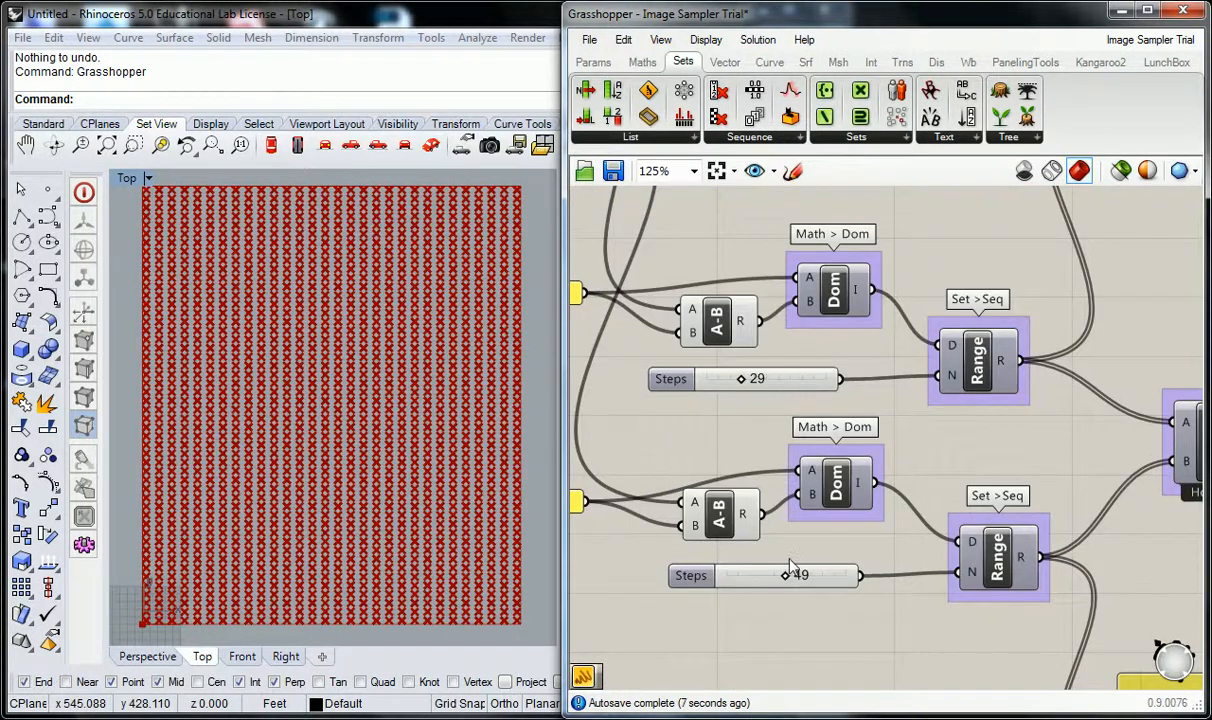
{"action": "scroll", "coordinate": [716, 432], "scroll_direction": "down", "scroll_amount": 3}
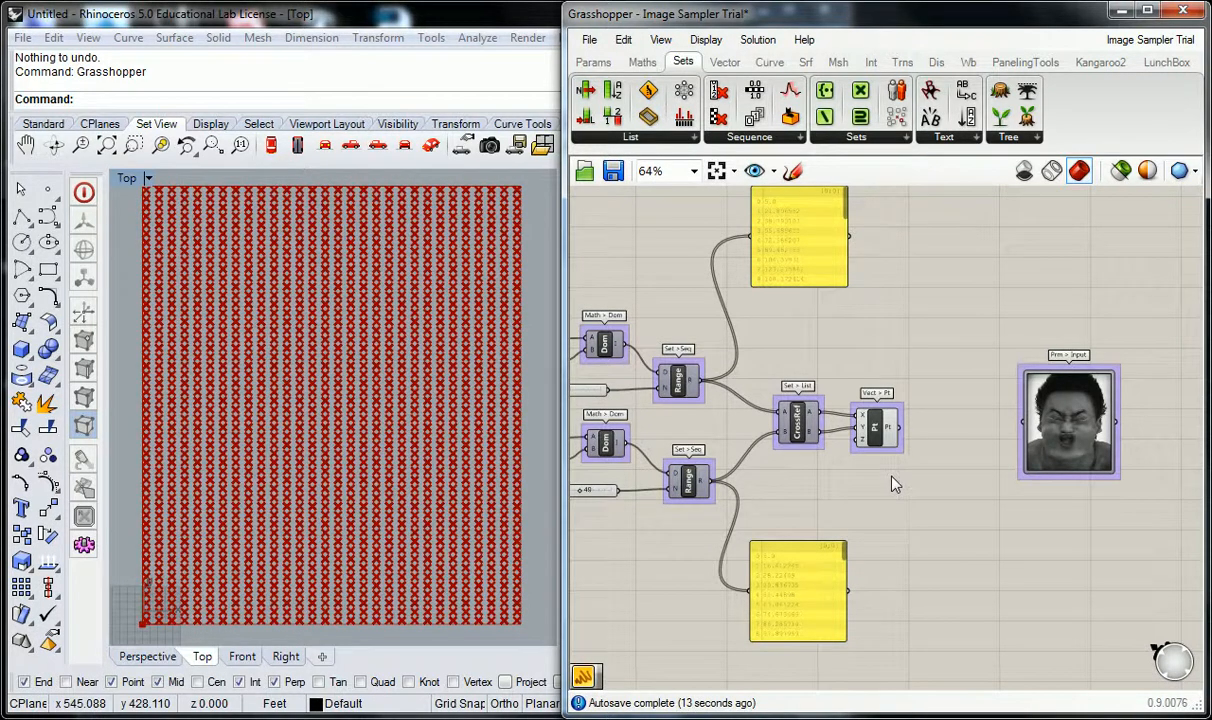
{"action": "right_click_drag", "start_coordinate": [895, 485], "coordinate": [930, 480]}
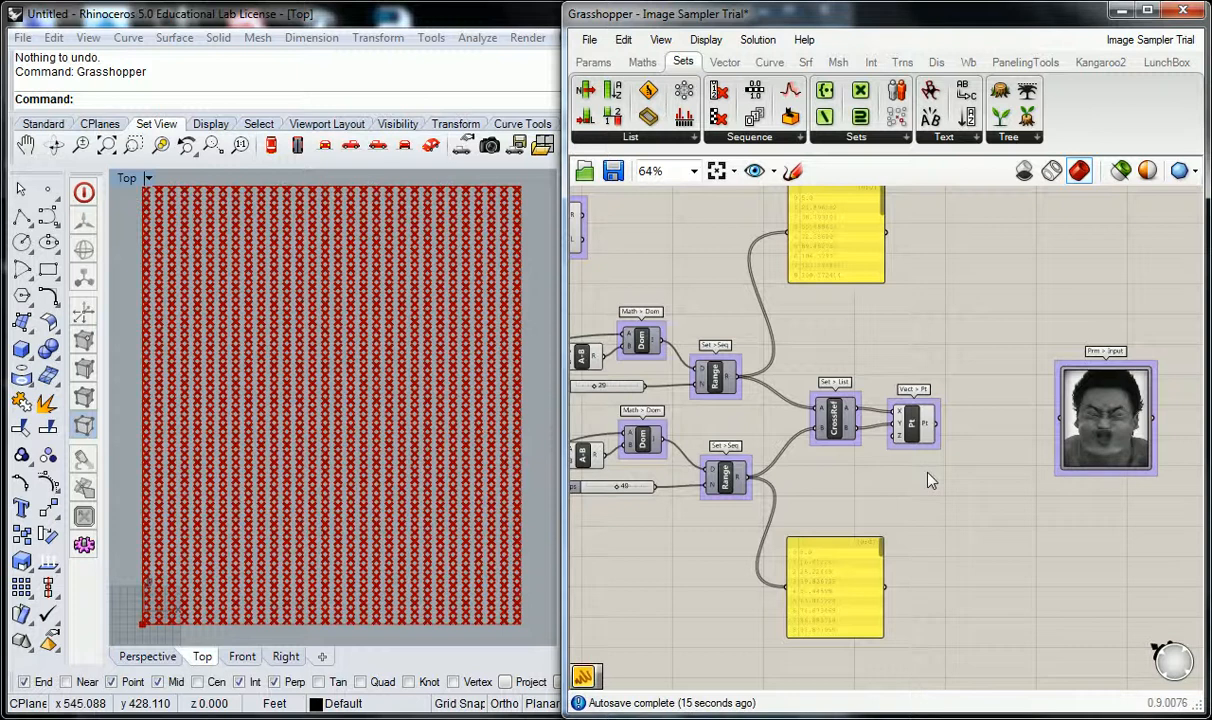